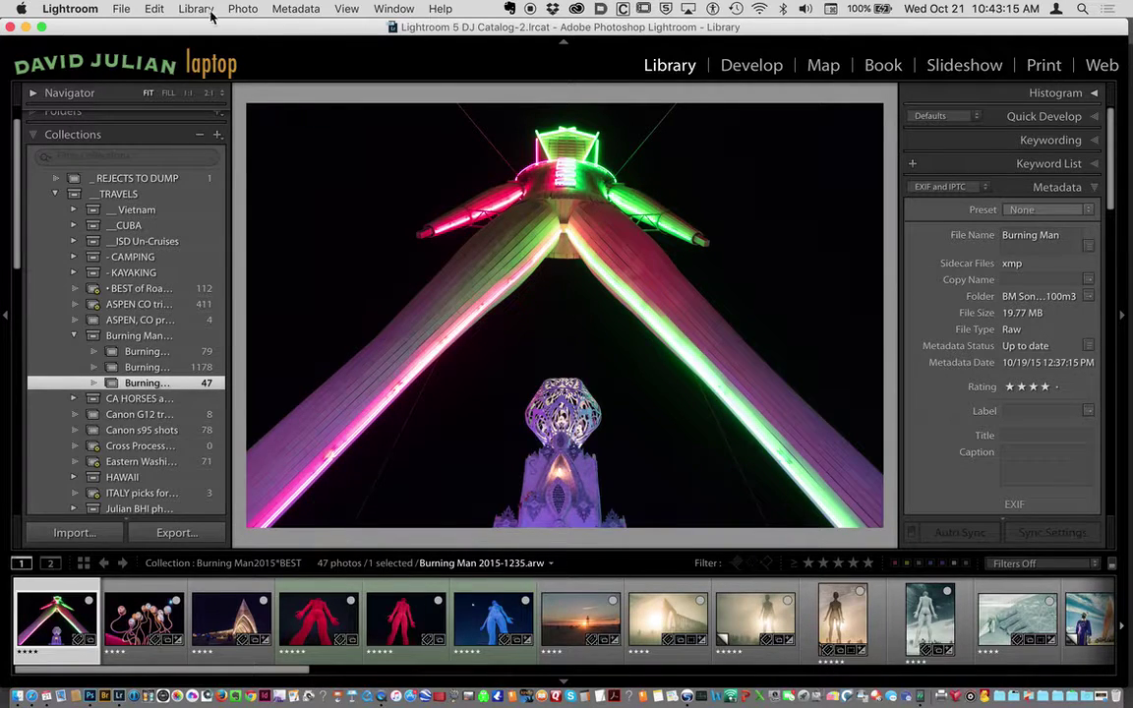
Open the Import window showing the card's photos to be copied as DNG.
{"action": "left_click", "coordinate": [121, 9]}
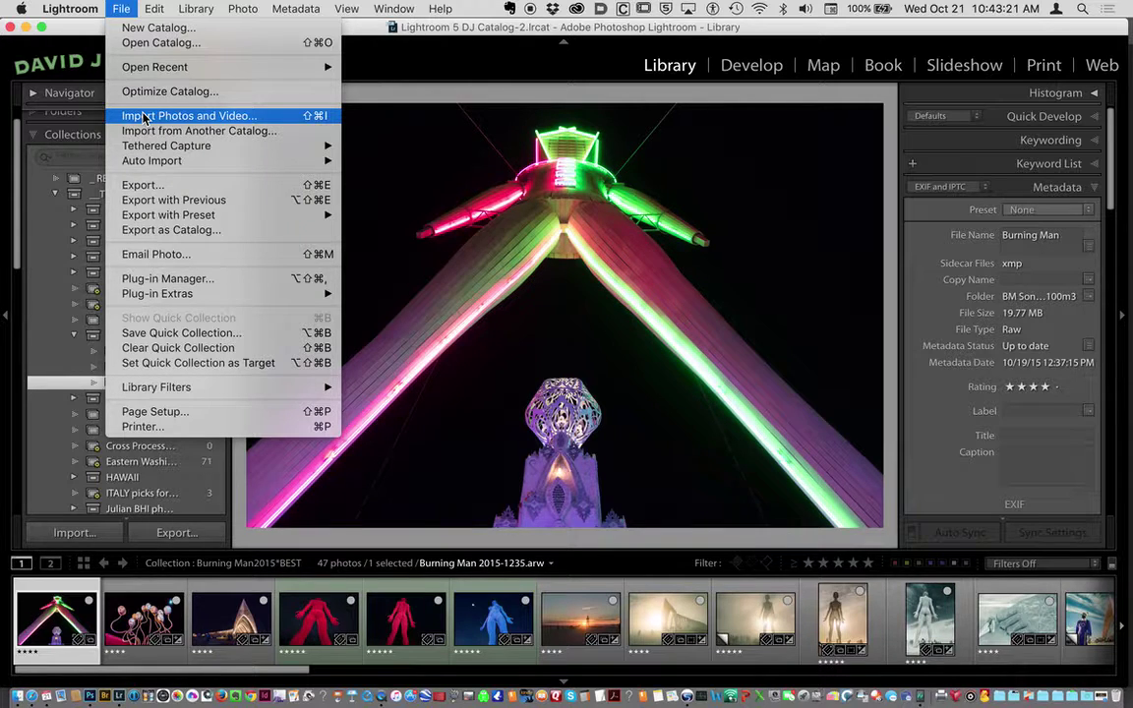
{"action": "left_click", "coordinate": [144, 118]}
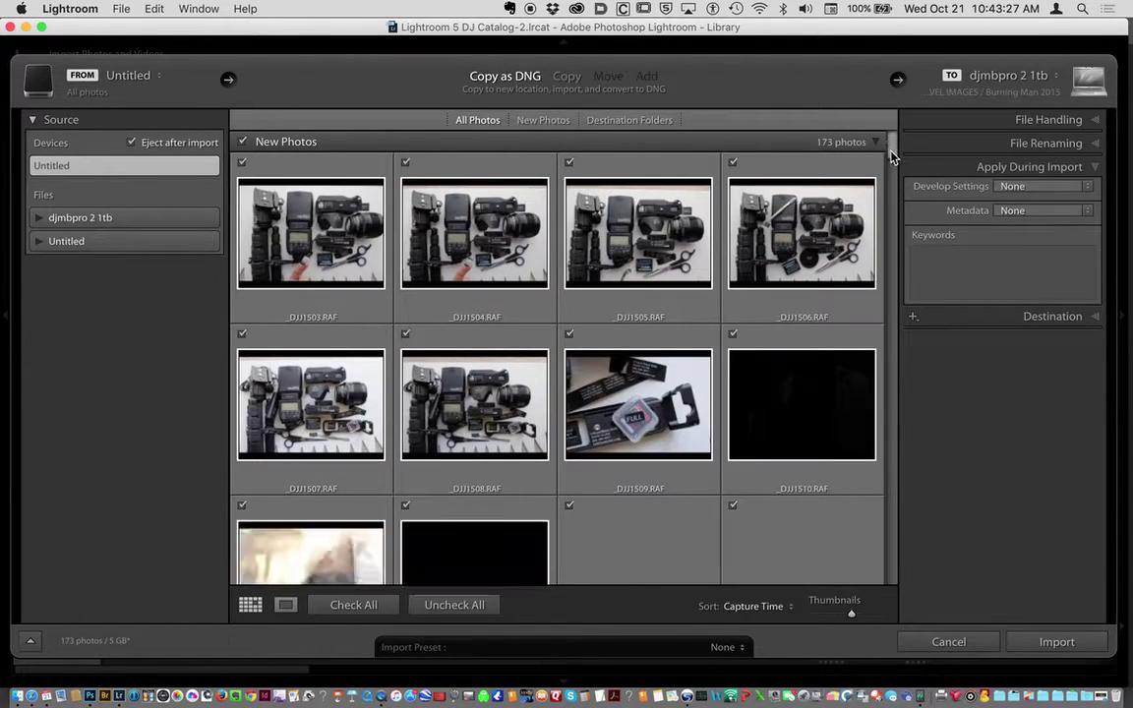
{"action": "left_click_drag", "start_coordinate": [891, 158], "coordinate": [897, 193]}
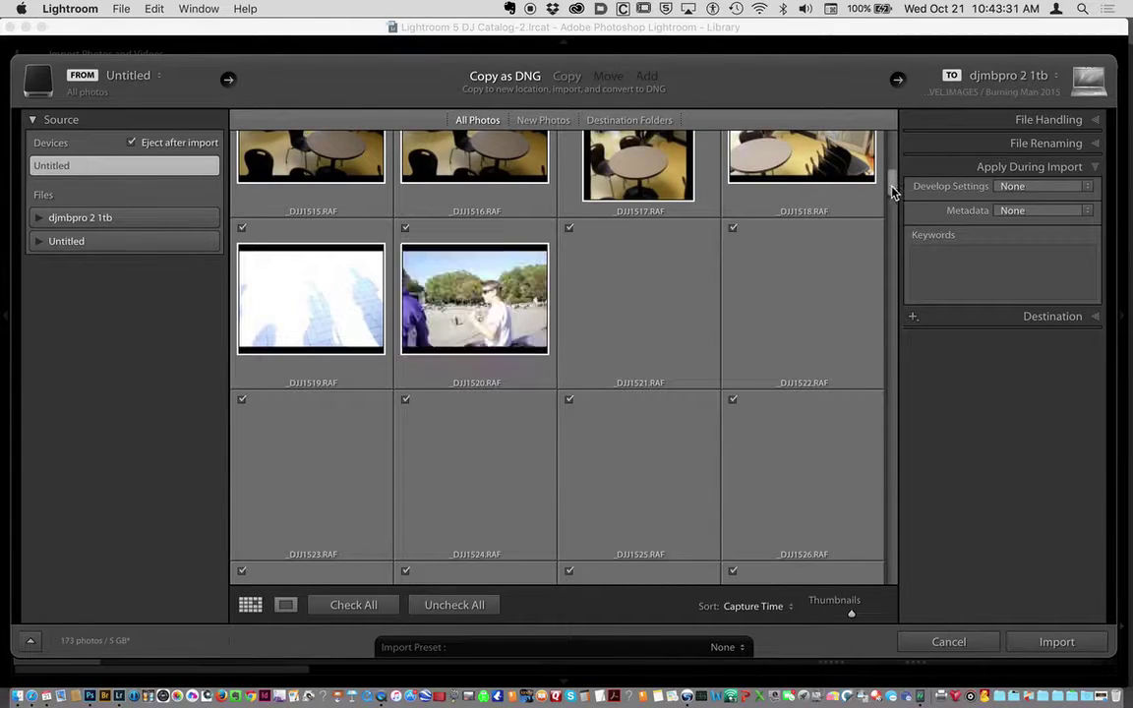
{"action": "scroll", "coordinate": [891, 189], "scroll_direction": "down", "scroll_amount": 5}
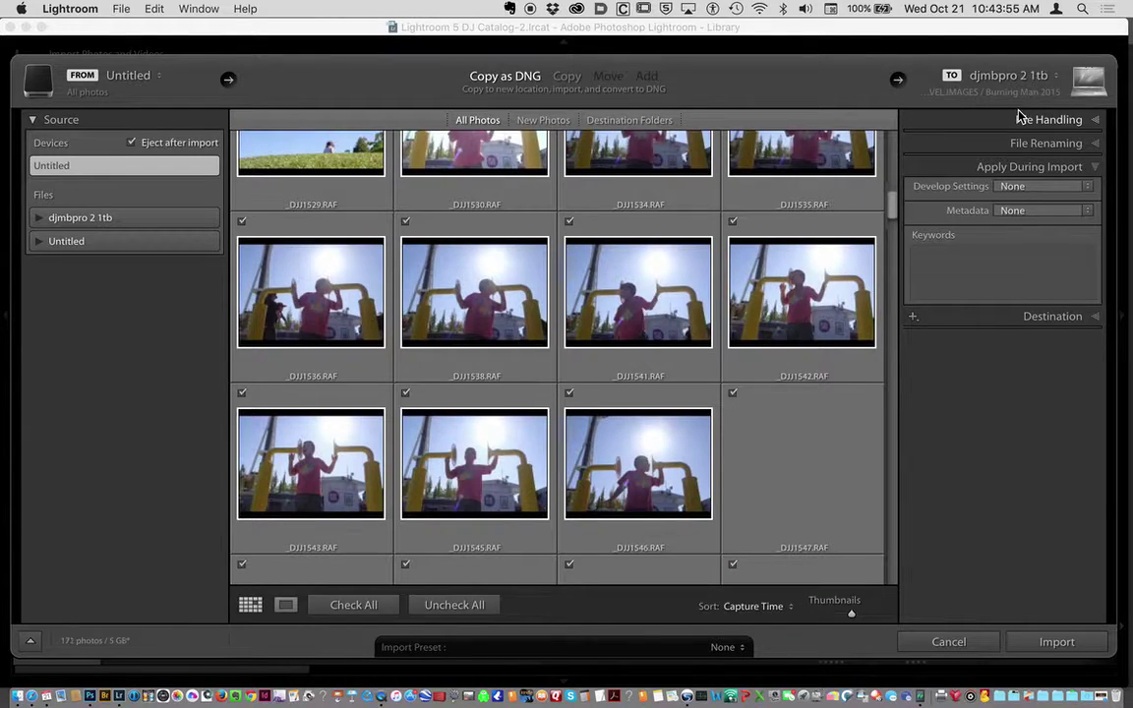
Reveal the Apply During Import settings and open the Metadata preset list.
{"action": "left_click", "coordinate": [1020, 168]}
{"action": "left_click", "coordinate": [1038, 167]}
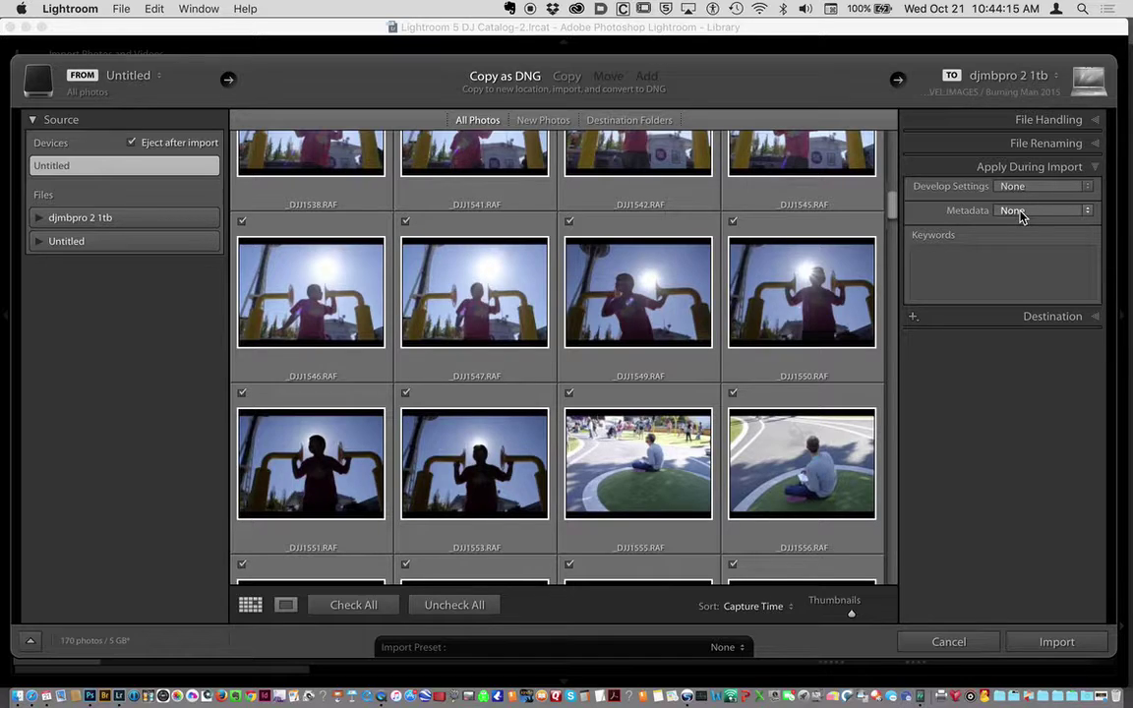
{"action": "scroll", "coordinate": [1019, 216], "scroll_direction": "down", "scroll_amount": 5}
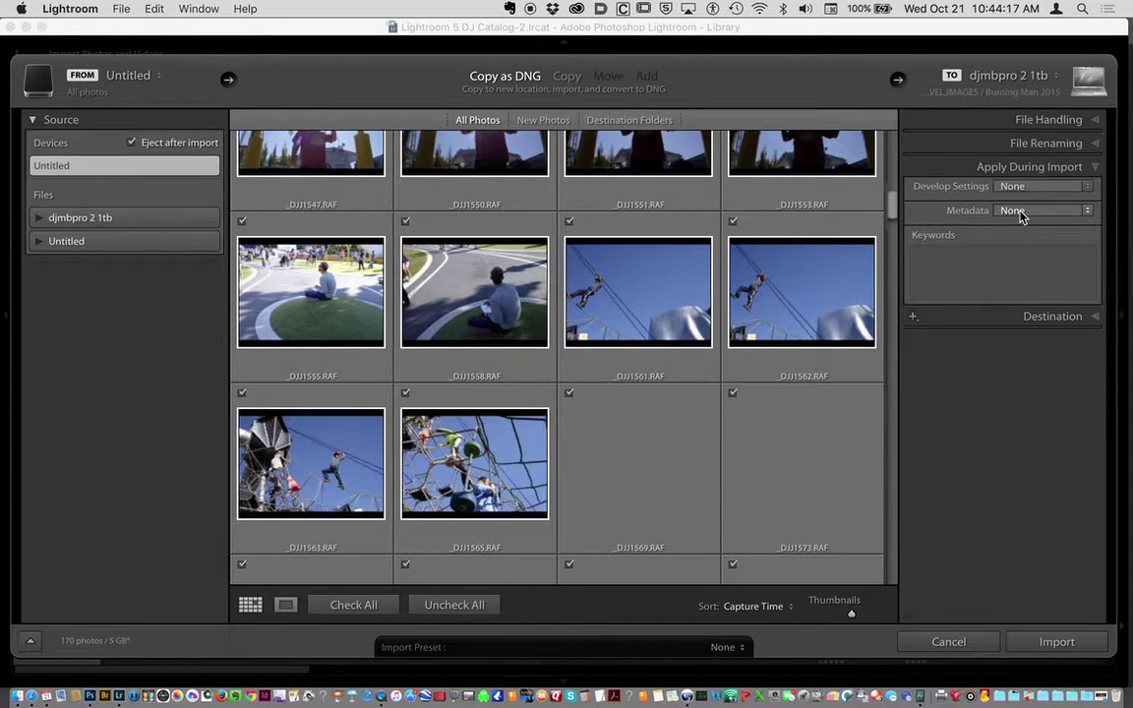
{"action": "left_click", "coordinate": [1019, 212]}
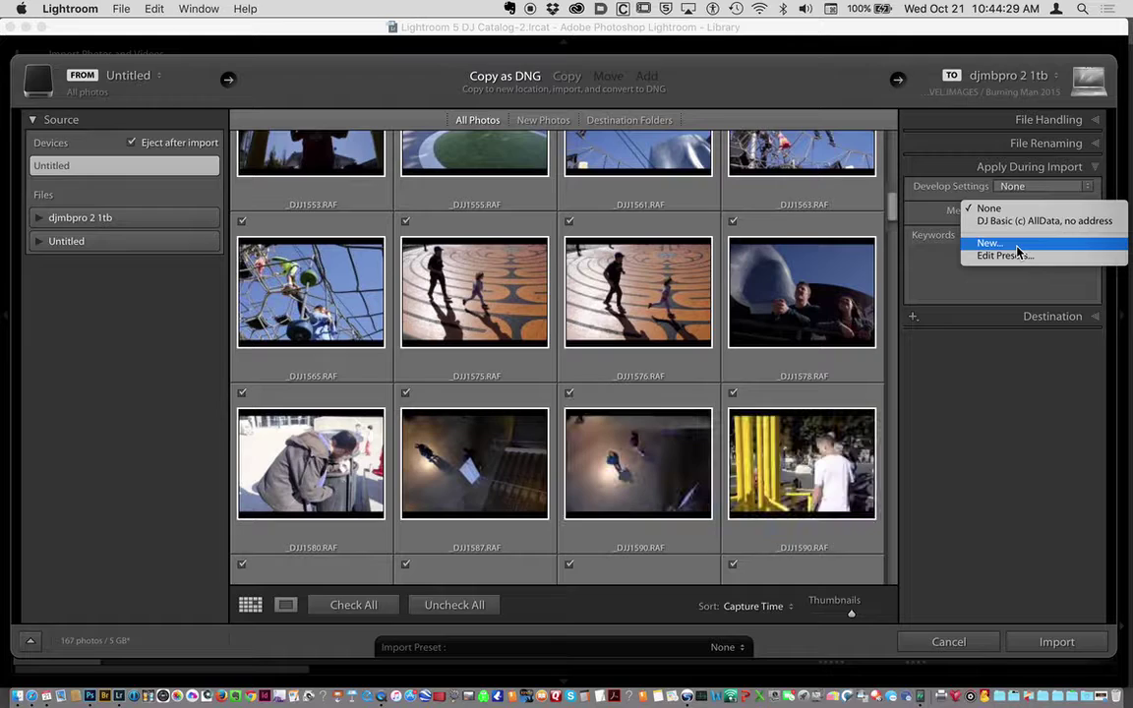
Start a new metadata preset, move its dialog aside, and select the Copyright field.
{"action": "left_click", "coordinate": [1017, 253]}
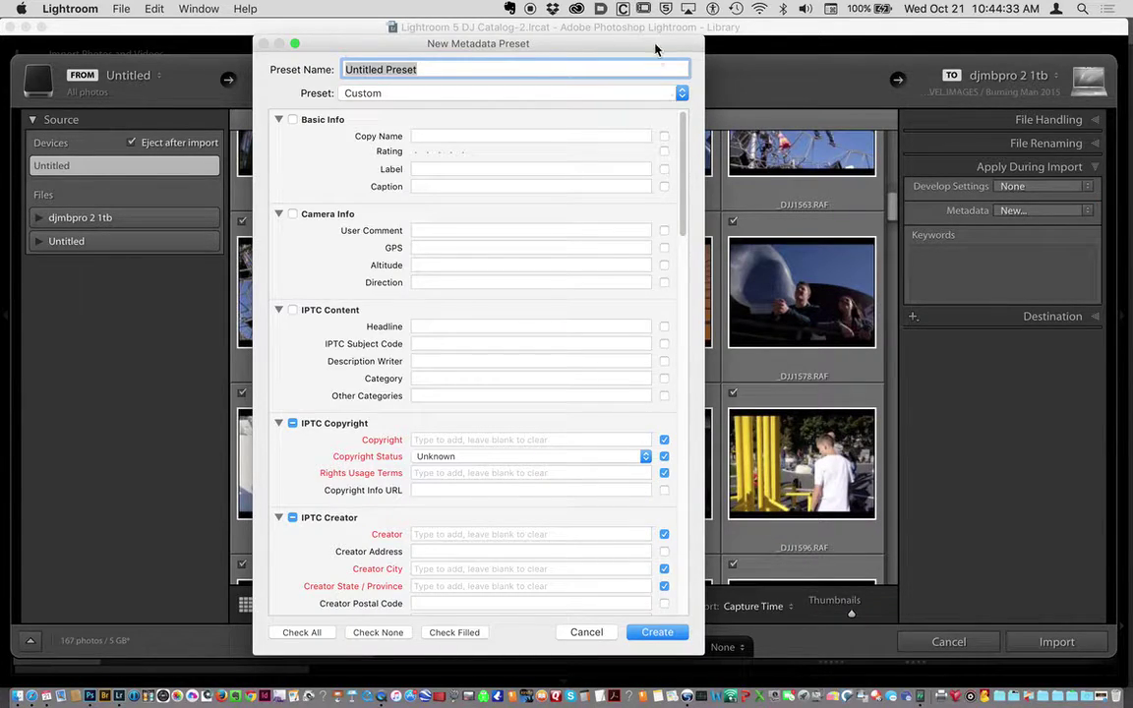
{"action": "left_click_drag", "start_coordinate": [588, 38], "coordinate": [646, 38]}
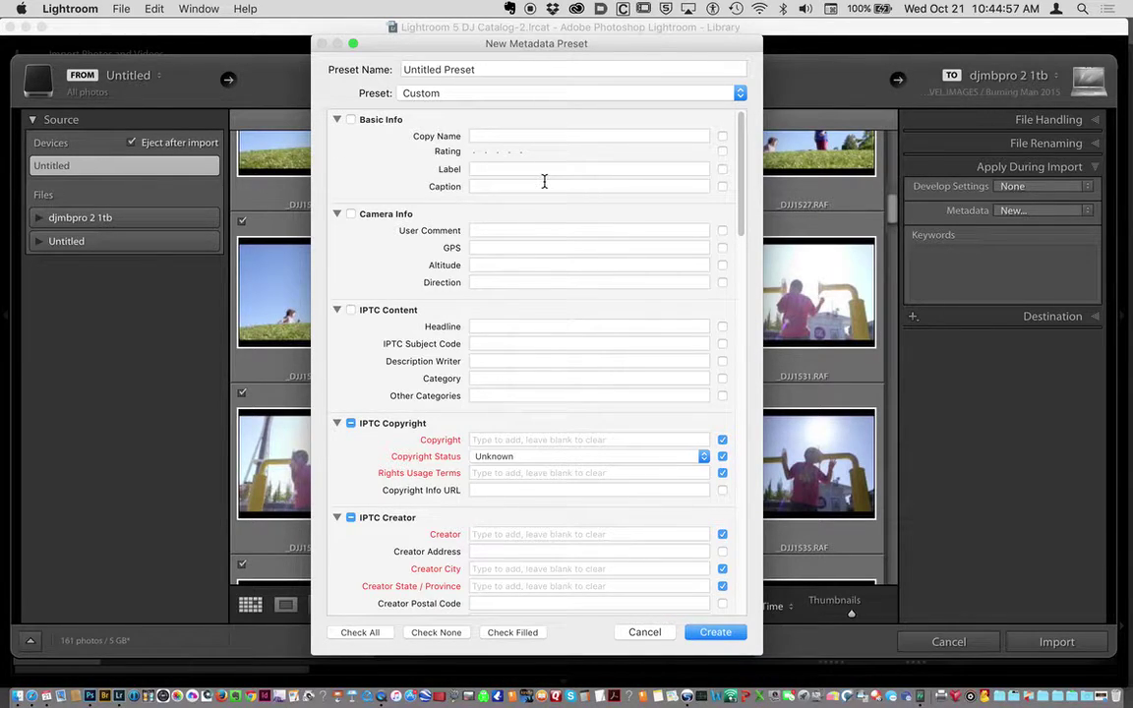
{"action": "left_click", "coordinate": [484, 439]}
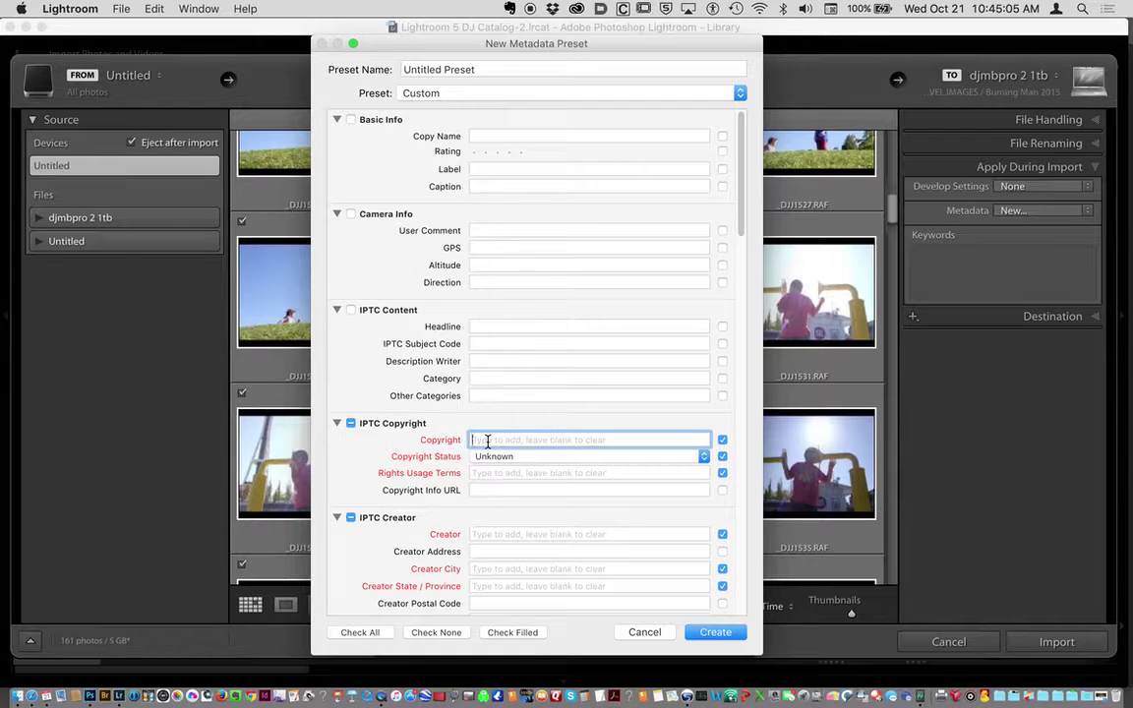
Enter the copyright holder's name and set Copyright Status to Copyrighted.
{"action": "type", "text": "David Julian"}
{"action": "left_click", "coordinate": [505, 458]}
{"action": "left_click", "coordinate": [506, 471]}
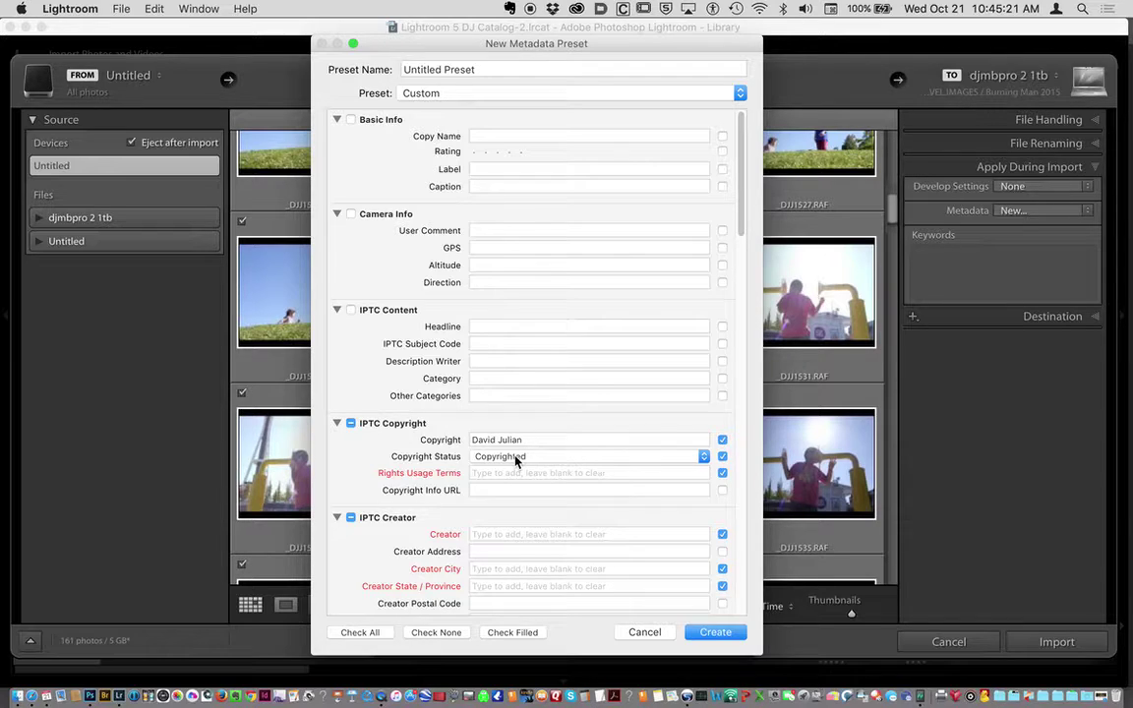
{"action": "left_click", "coordinate": [517, 457]}
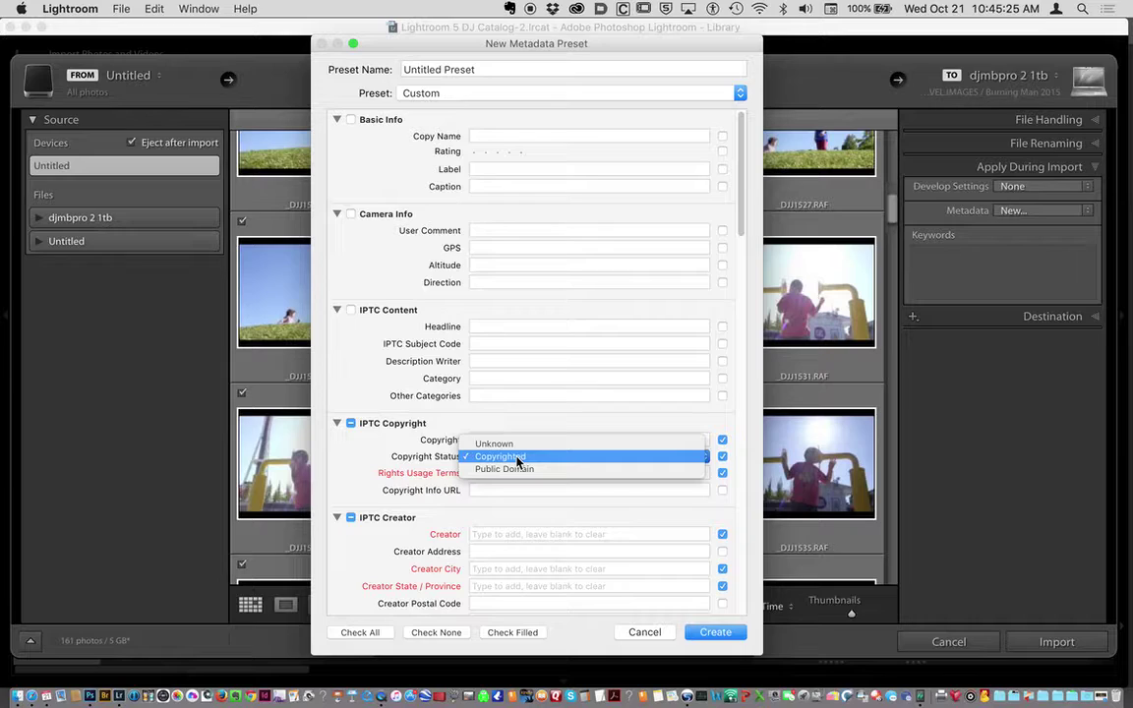
{"action": "left_click", "coordinate": [518, 458]}
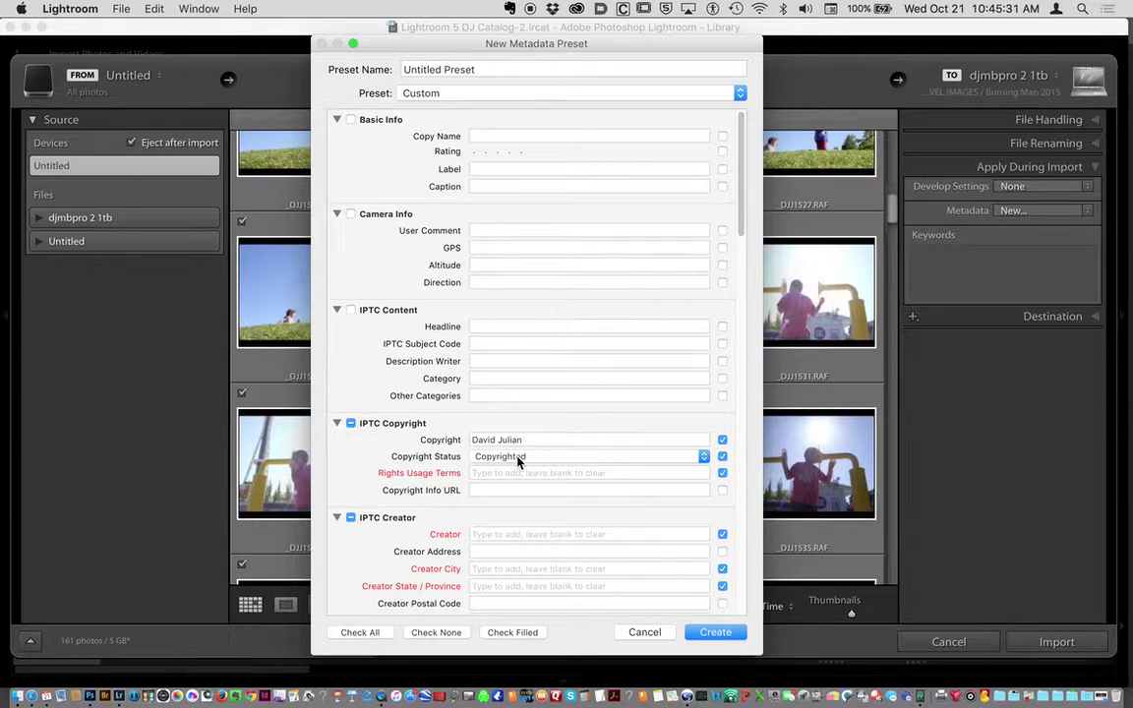
{"action": "left_click", "coordinate": [518, 458]}
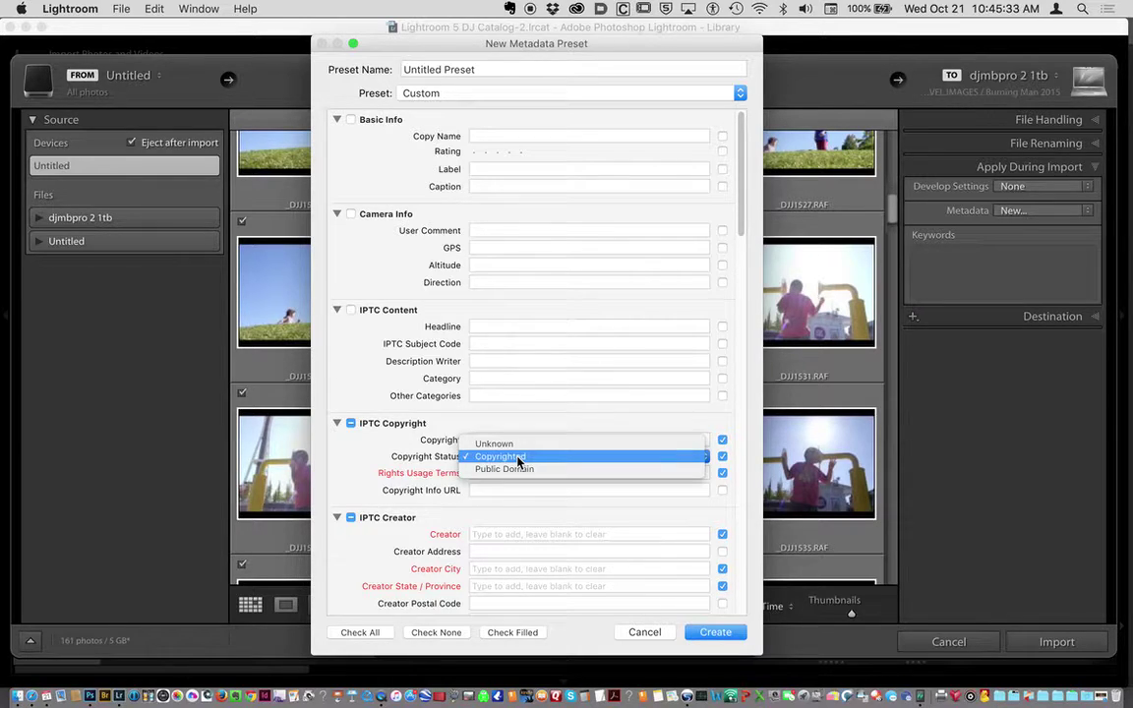
{"action": "left_click", "coordinate": [518, 459]}
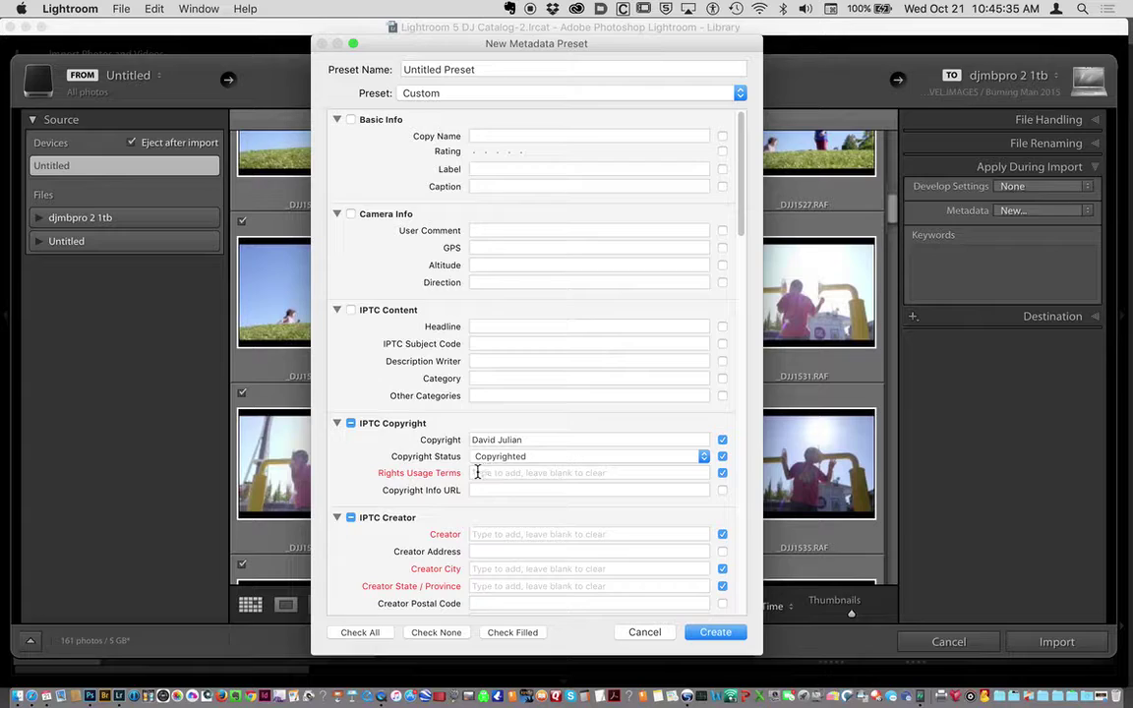
Enter 'All Rights Reserved' as usage terms and exclude the Copyright Info URL.
{"action": "left_click", "coordinate": [477, 474]}
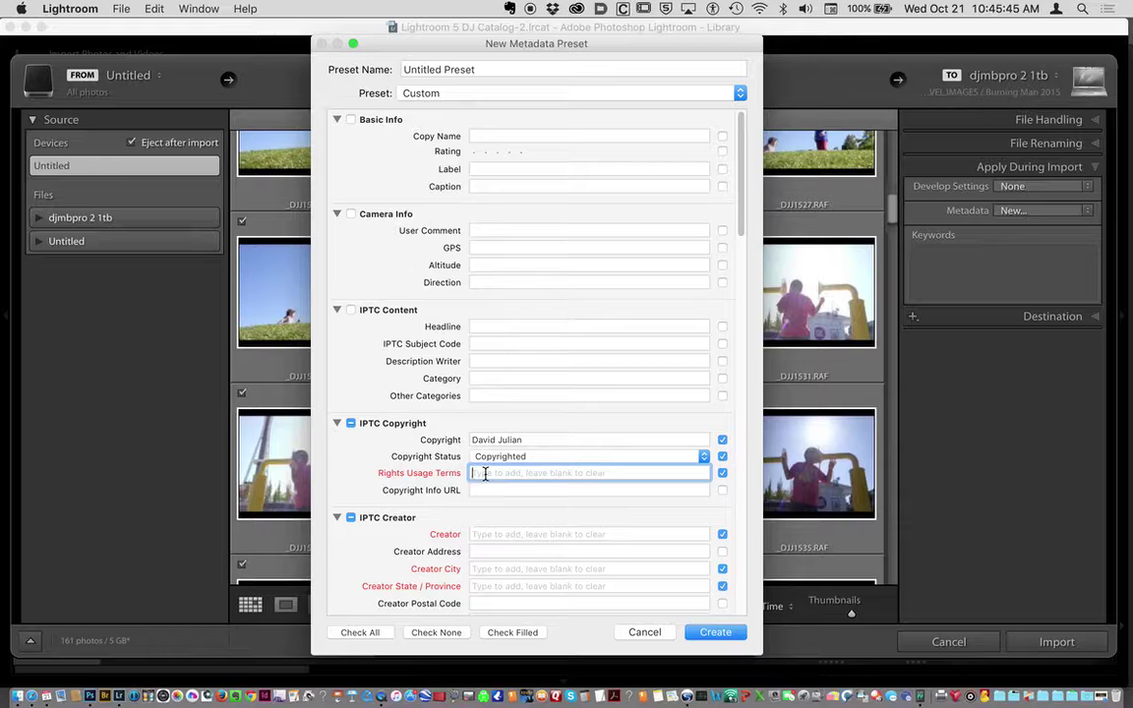
{"action": "type", "text": "All "}
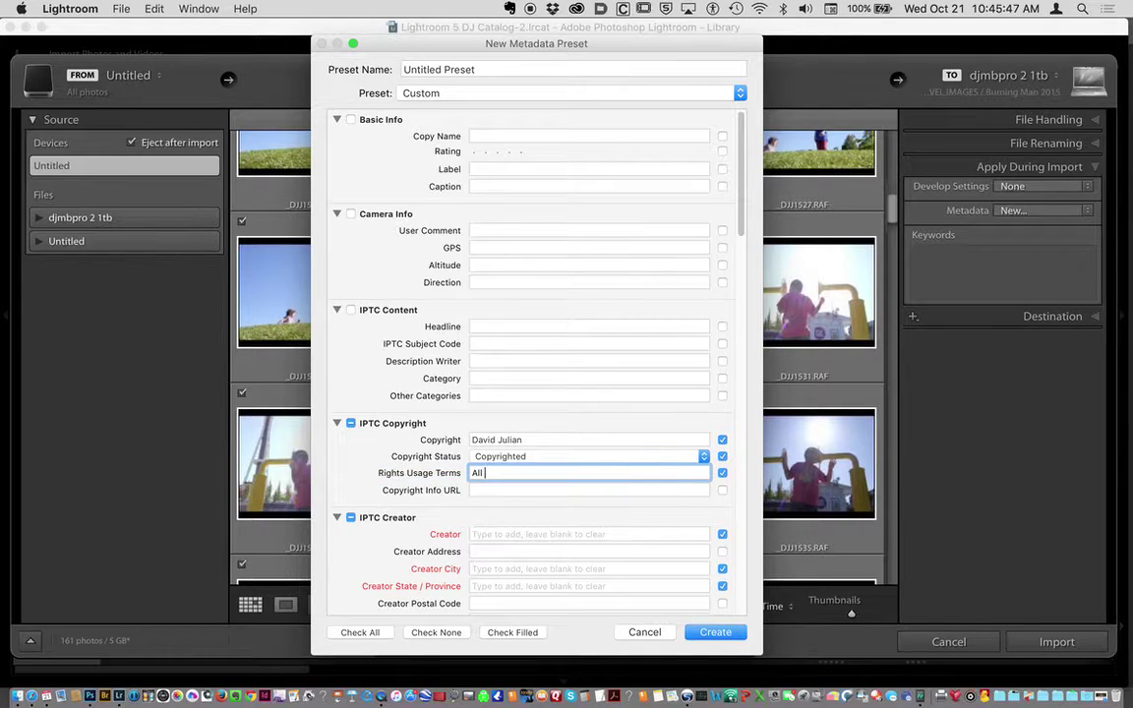
{"action": "type", "text": "Rights Reserved"}
{"action": "left_click", "coordinate": [478, 490]}
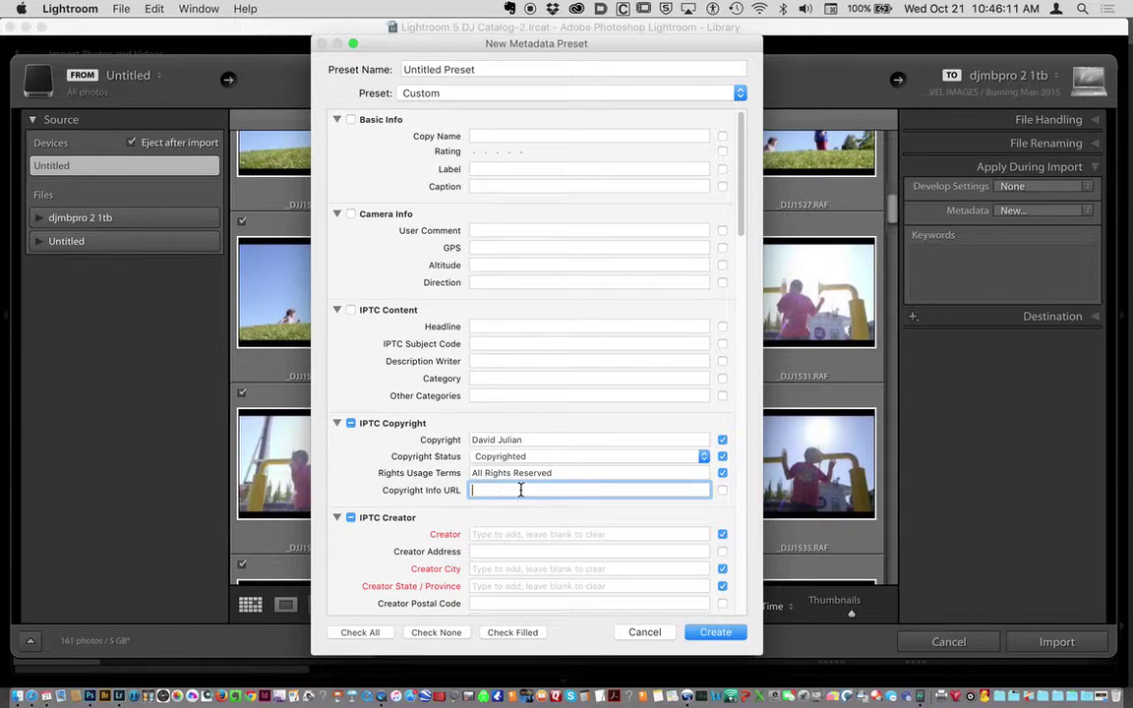
{"action": "type", "text": "http://"}
{"action": "left_click", "coordinate": [723, 490]}
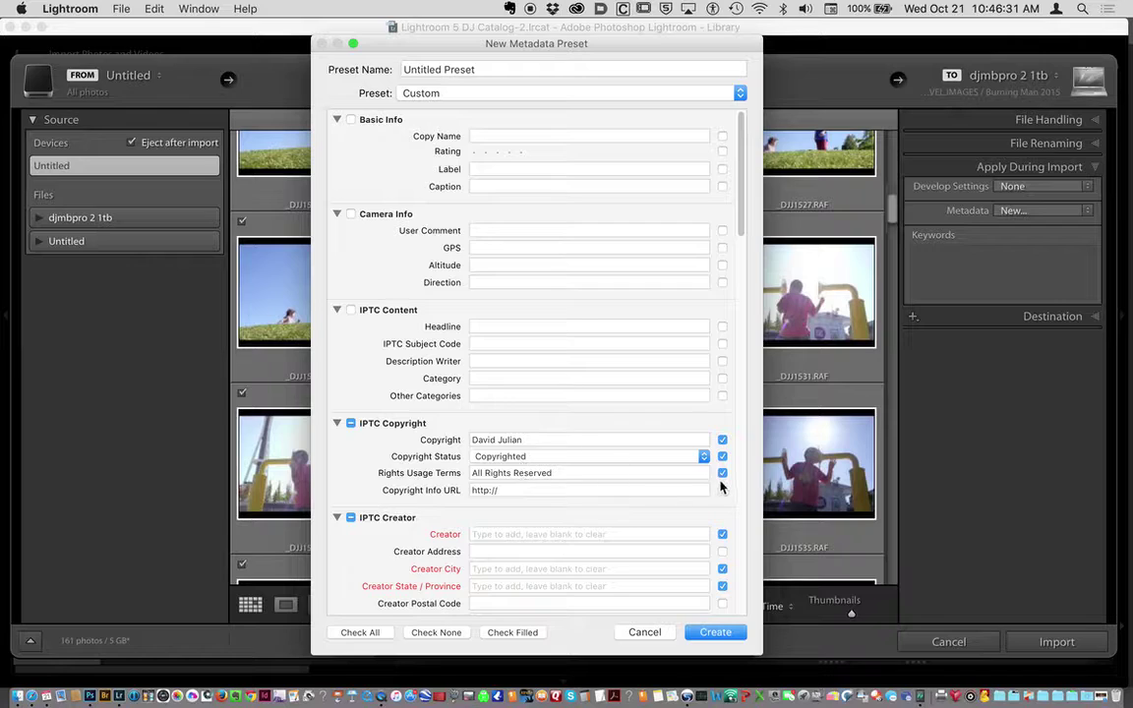
Set the creator's country to United States and enter the creator's phone number.
{"action": "scroll", "coordinate": [679, 510], "scroll_direction": "down", "scroll_amount": 5}
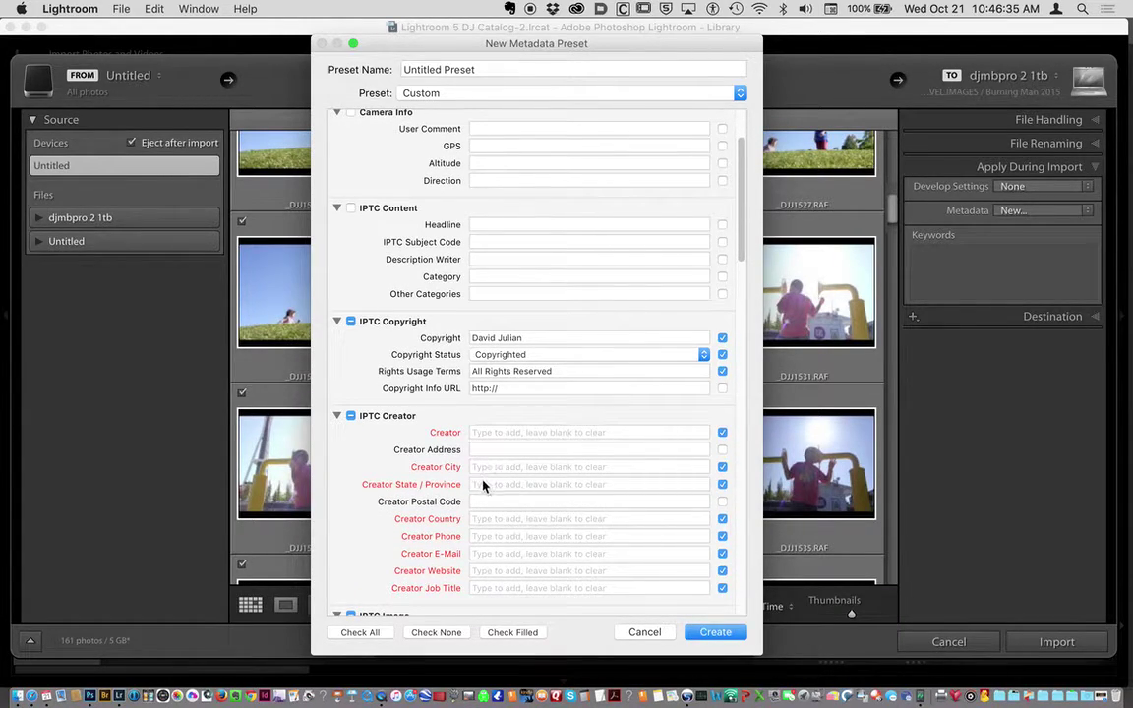
{"action": "left_click", "coordinate": [529, 518]}
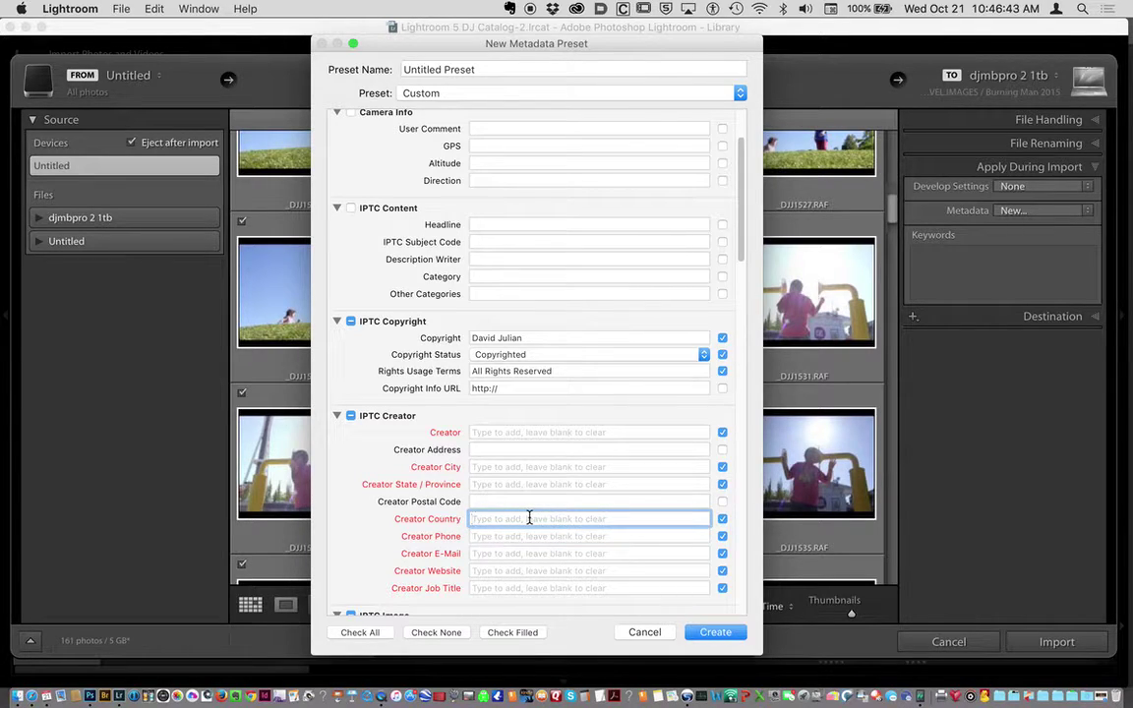
{"action": "type", "text": "United States"}
{"action": "left_click", "coordinate": [522, 536]}
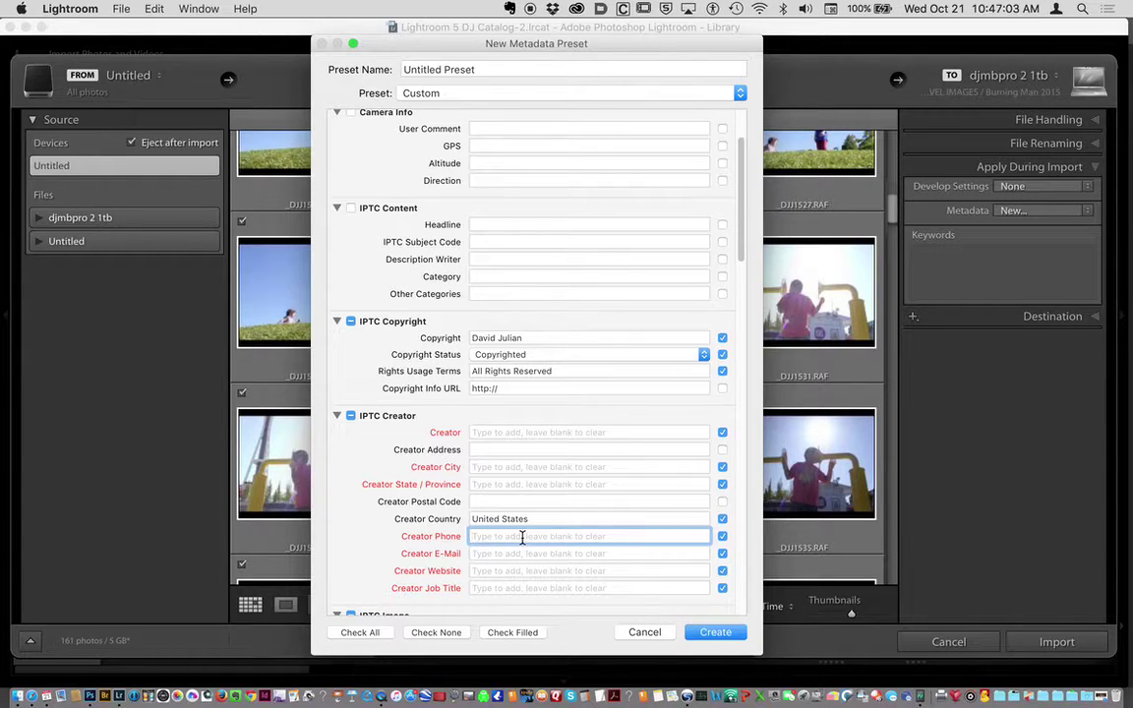
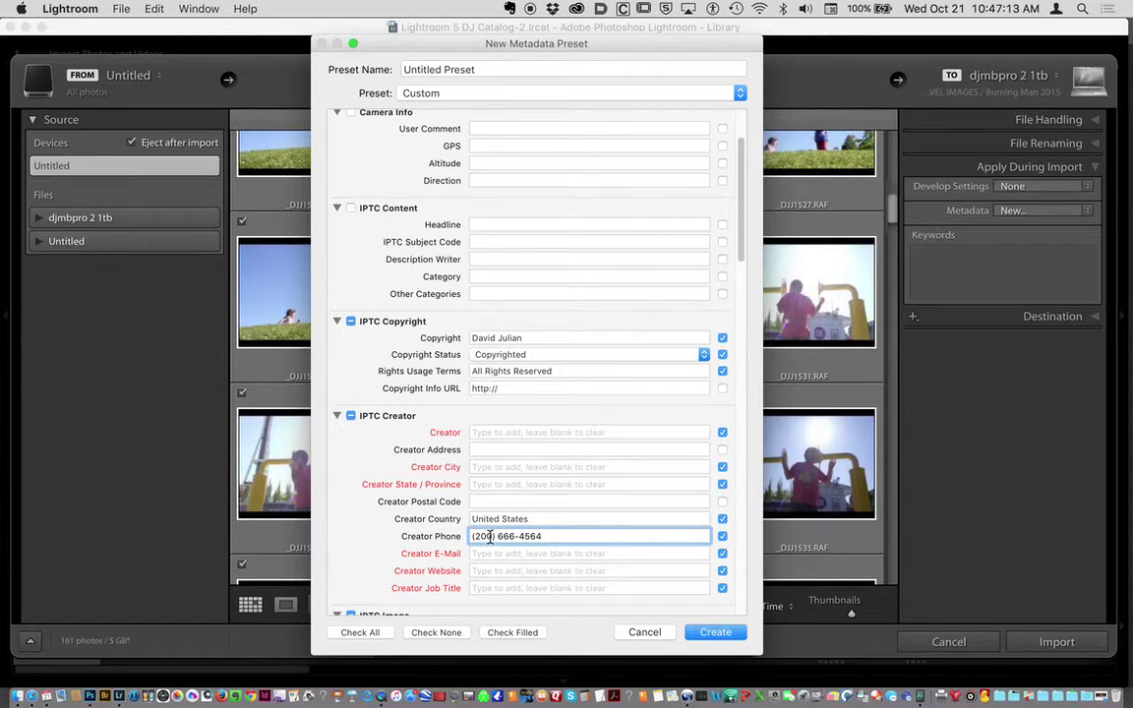
Fill in the creator's e-mail address.
{"action": "left_click", "coordinate": [479, 553]}
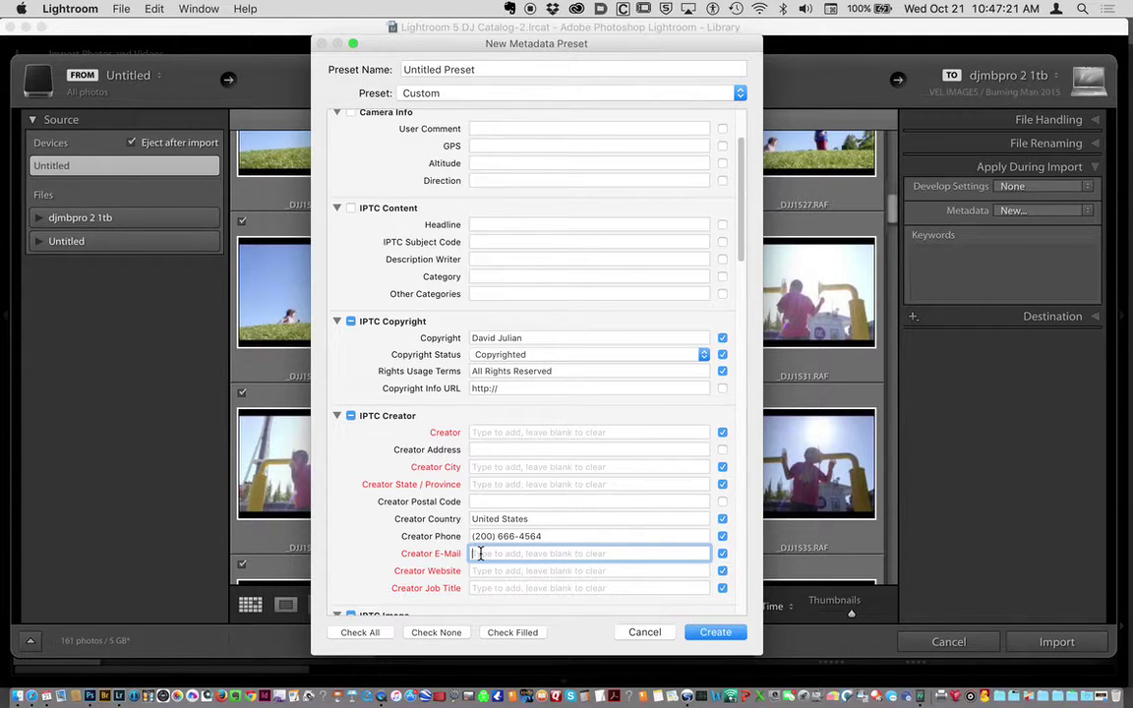
{"action": "type", "text": "art"}
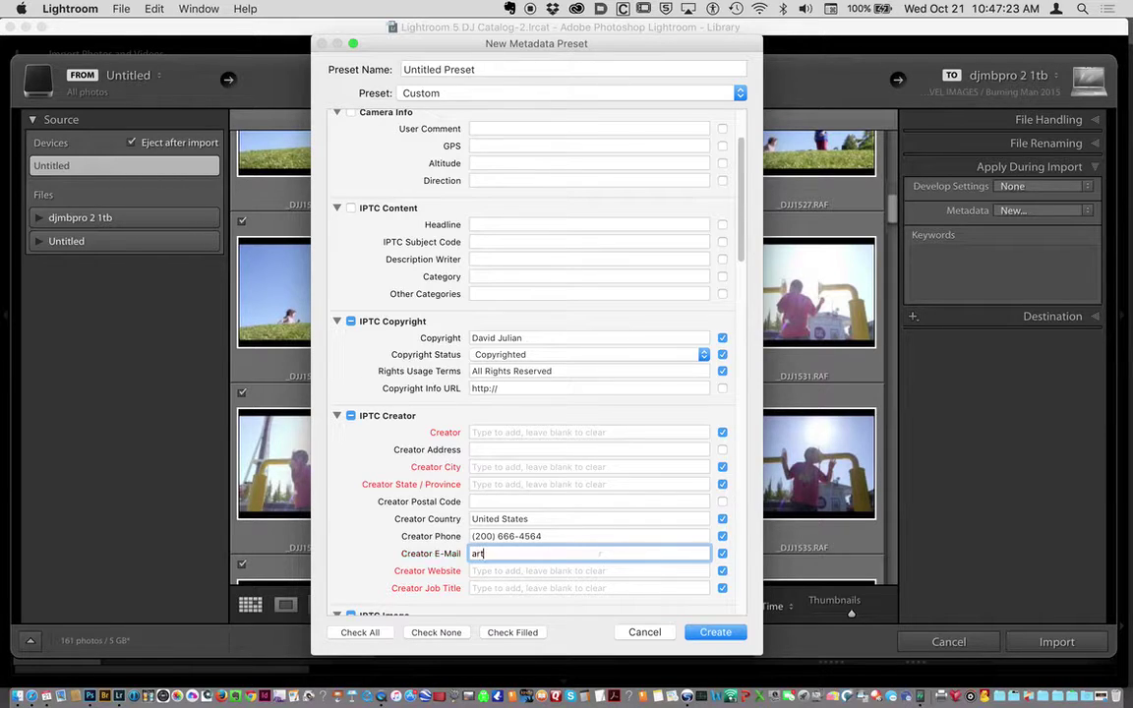
{"action": "type", "text": "@"}
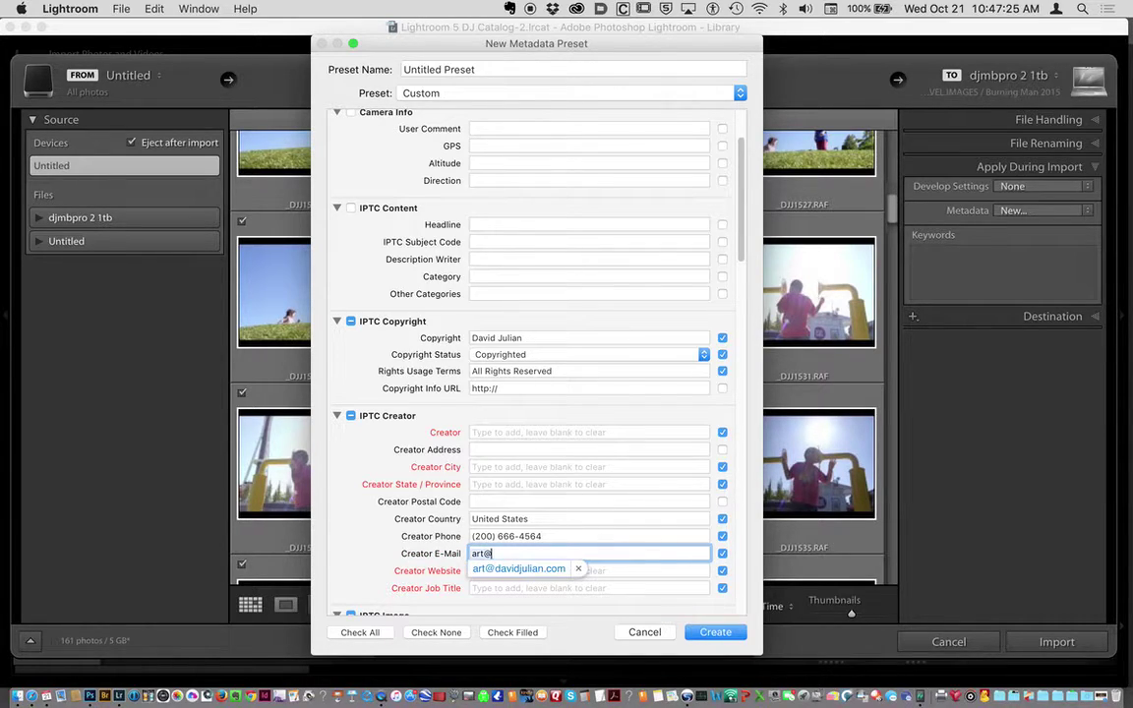
{"action": "left_click", "coordinate": [531, 569]}
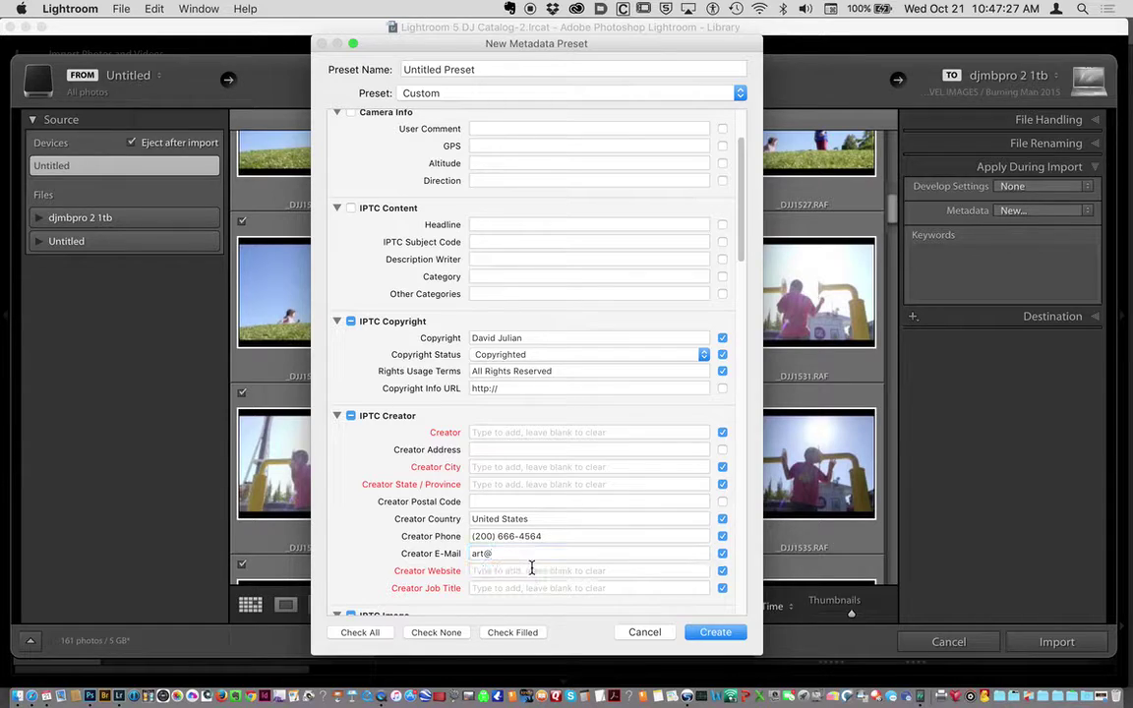
{"action": "left_click", "coordinate": [529, 554]}
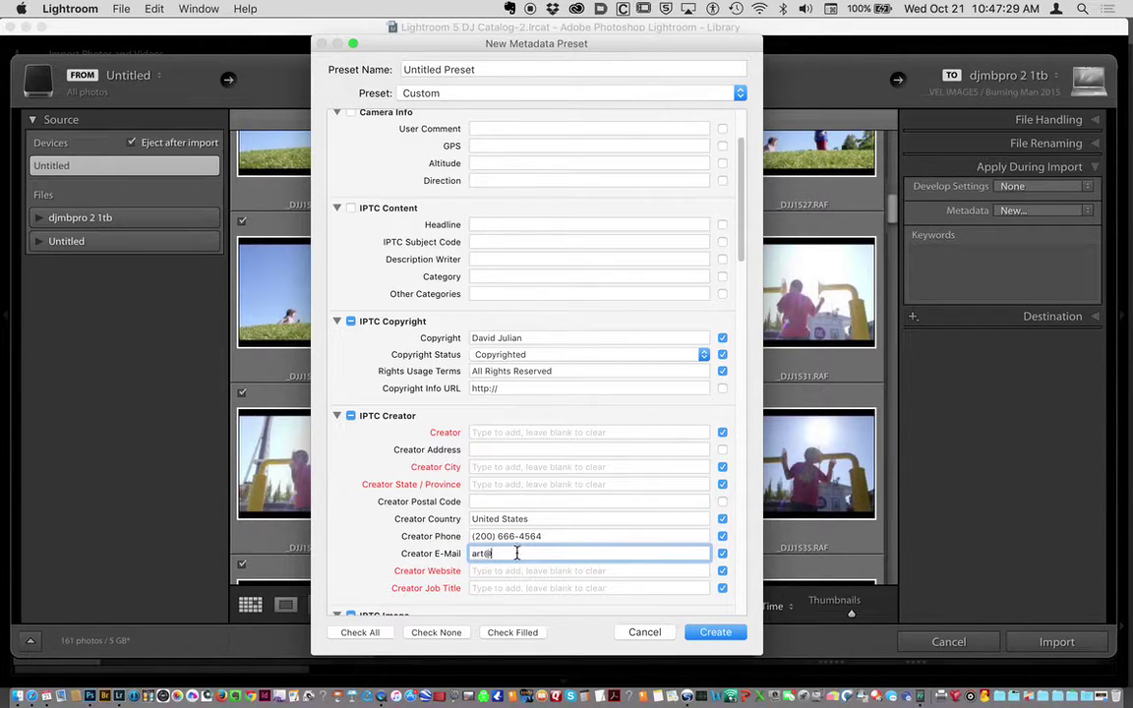
{"action": "left_click", "coordinate": [513, 570]}
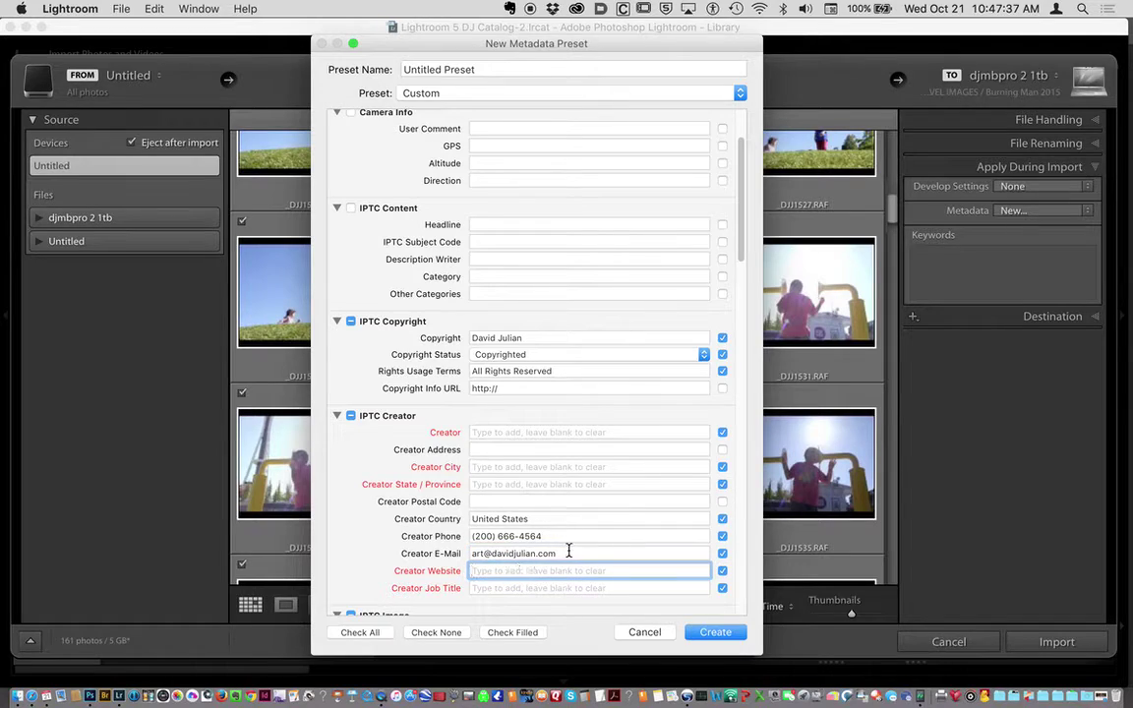
{"action": "triple_click", "coordinate": [494, 554]}
{"action": "left_click_drag", "start_coordinate": [492, 553], "coordinate": [544, 567]}
{"action": "key", "text": "super+c"}
{"action": "left_click", "coordinate": [544, 570]}
{"action": "key", "text": "super+v"}
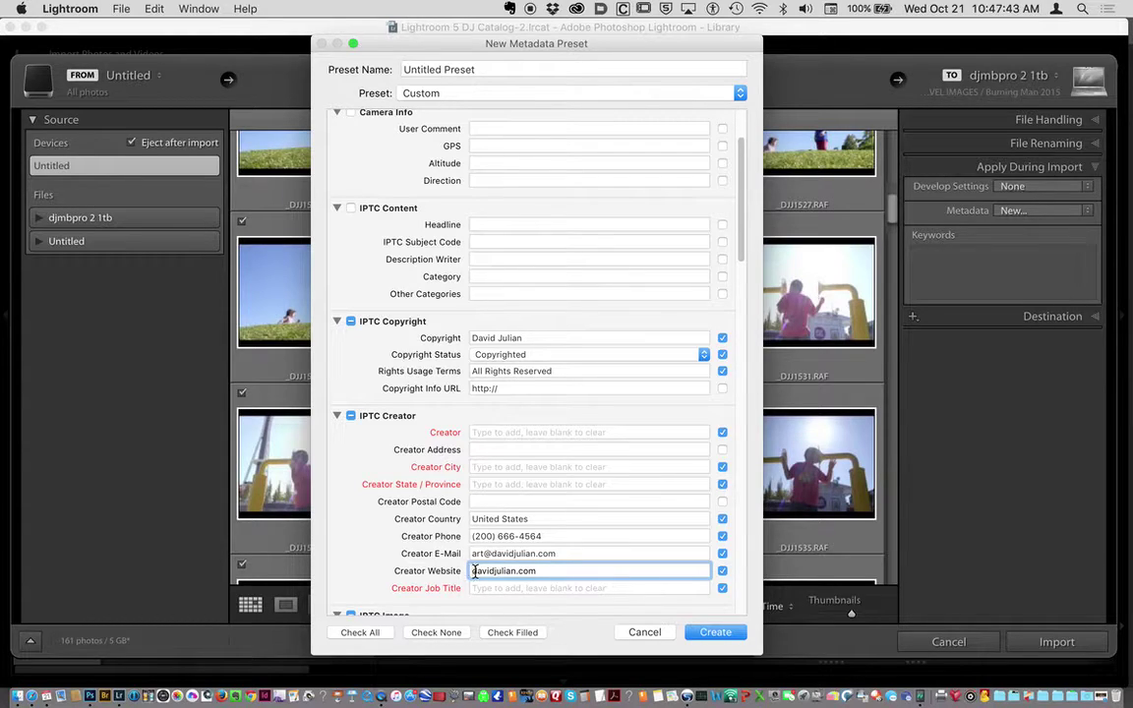
{"action": "left_click", "coordinate": [472, 571]}
{"action": "type", "text": "http://"}
Enter Photographer as Creator Job Title and United States as the IPTC Image Country.
{"action": "scroll", "coordinate": [495, 573], "scroll_direction": "down", "scroll_amount": 3}
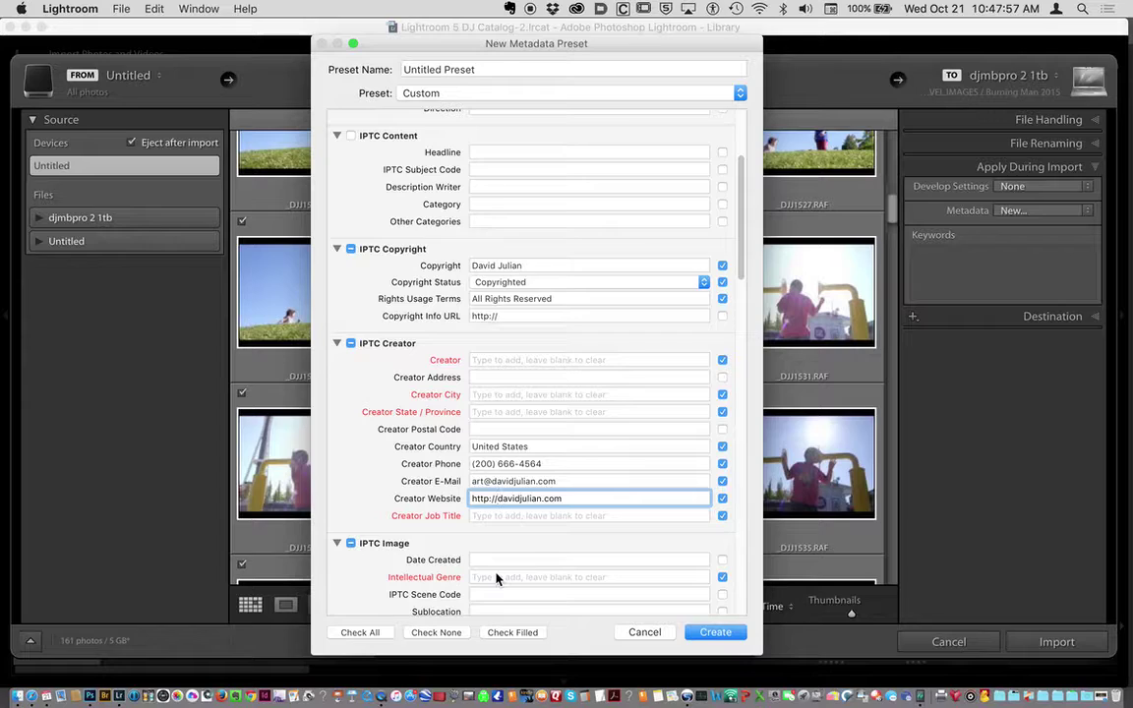
{"action": "left_click", "coordinate": [508, 515]}
{"action": "type", "text": "Photo"}
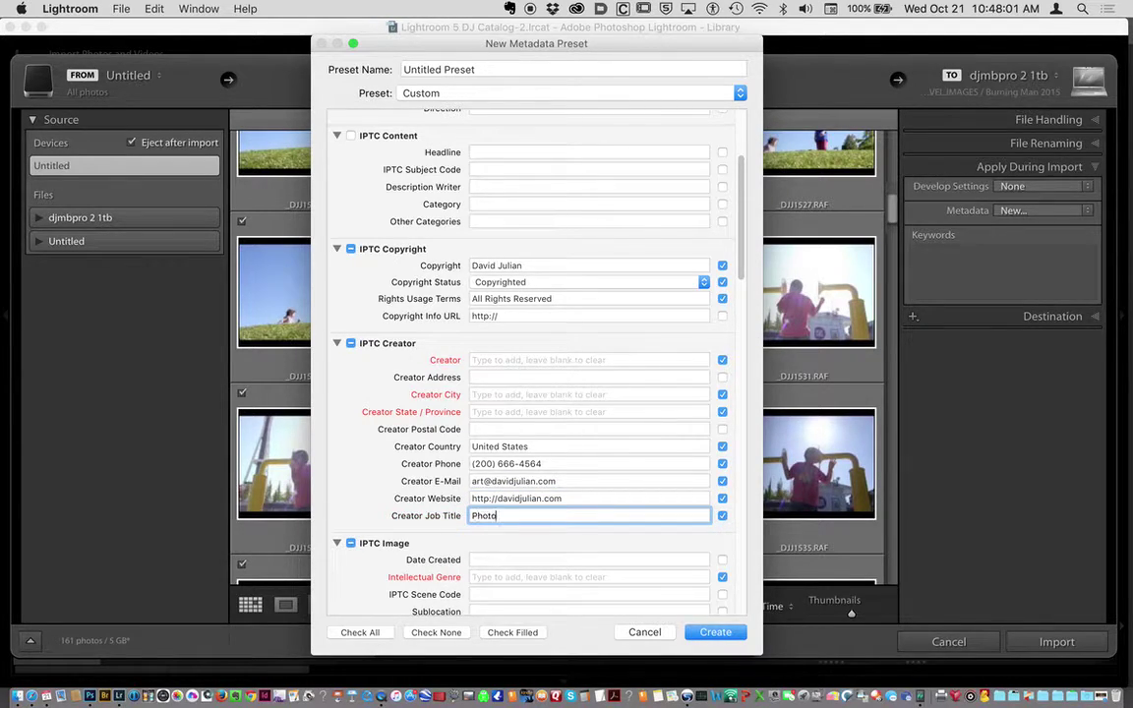
{"action": "type", "text": "grapher"}
{"action": "scroll", "coordinate": [516, 573], "scroll_direction": "down", "scroll_amount": 5}
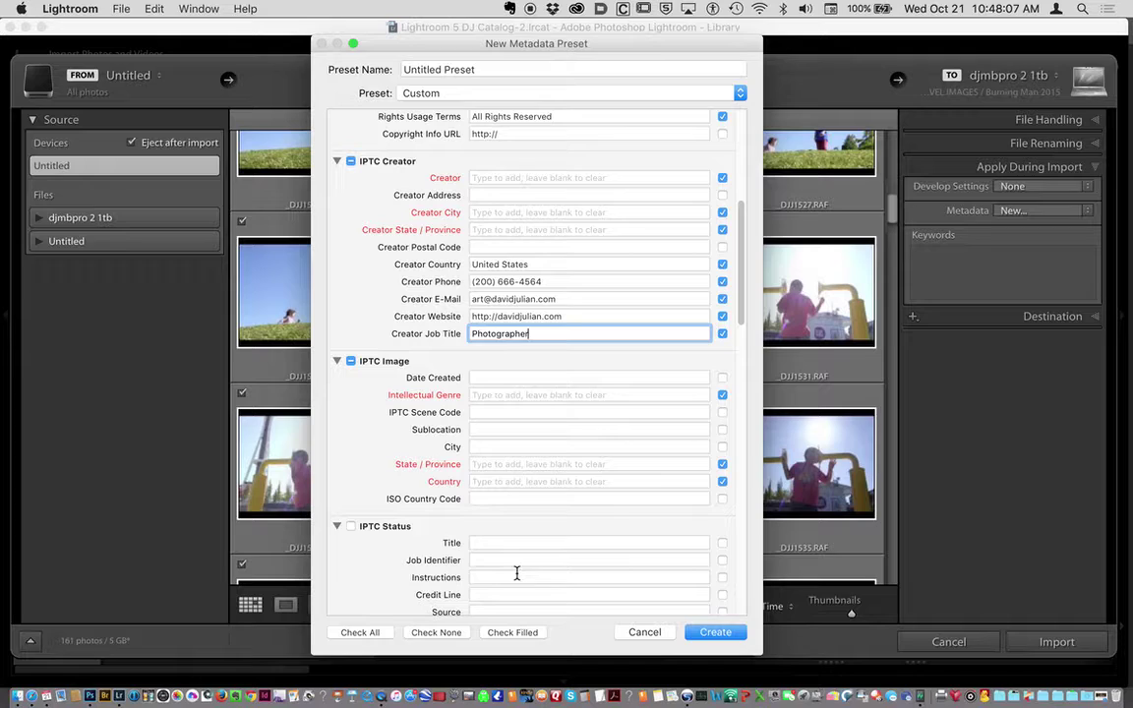
{"action": "scroll", "coordinate": [526, 473], "scroll_direction": "down", "scroll_amount": 5}
{"action": "scroll", "coordinate": [525, 474], "scroll_direction": "up", "scroll_amount": 3}
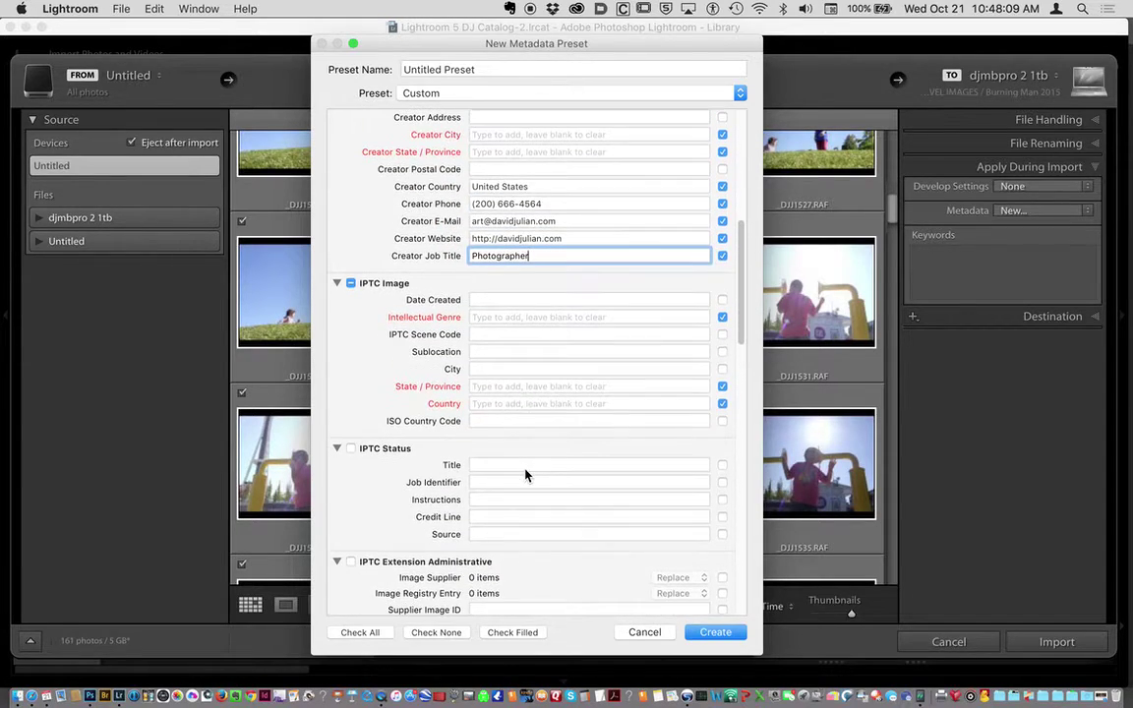
{"action": "left_click", "coordinate": [545, 404]}
{"action": "type", "text": "United"}
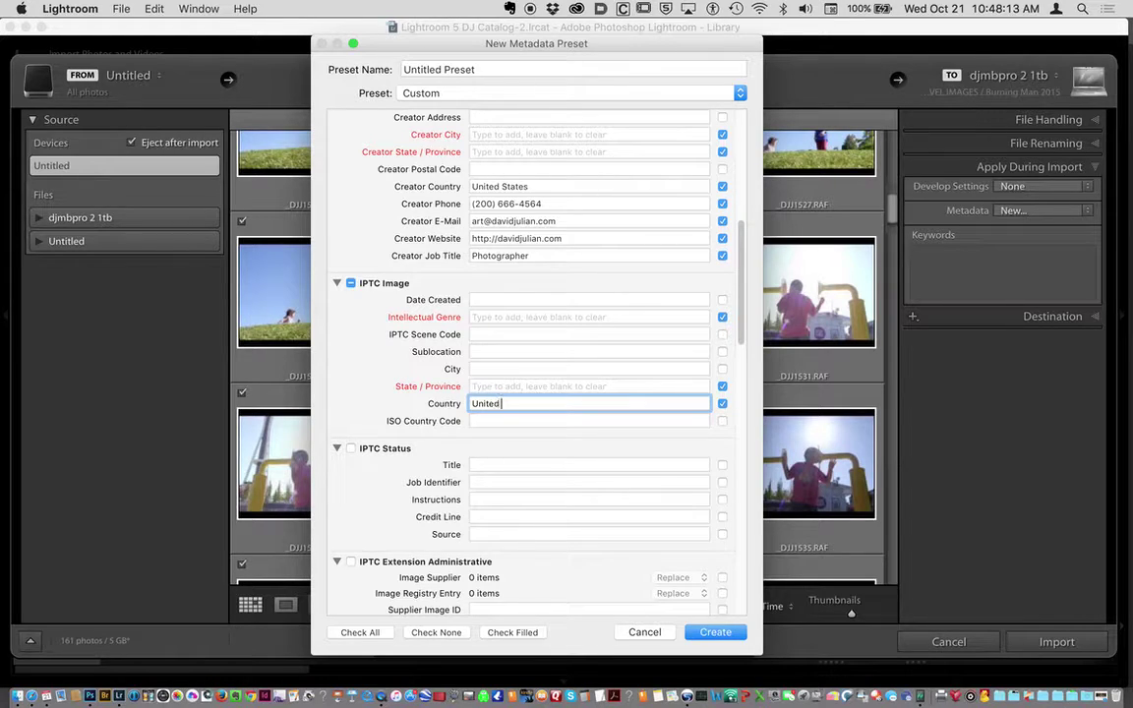
{"action": "type", "text": " States"}
{"action": "scroll", "coordinate": [571, 493], "scroll_direction": "down", "scroll_amount": 8}
{"action": "scroll", "coordinate": [573, 494], "scroll_direction": "up", "scroll_amount": 10}
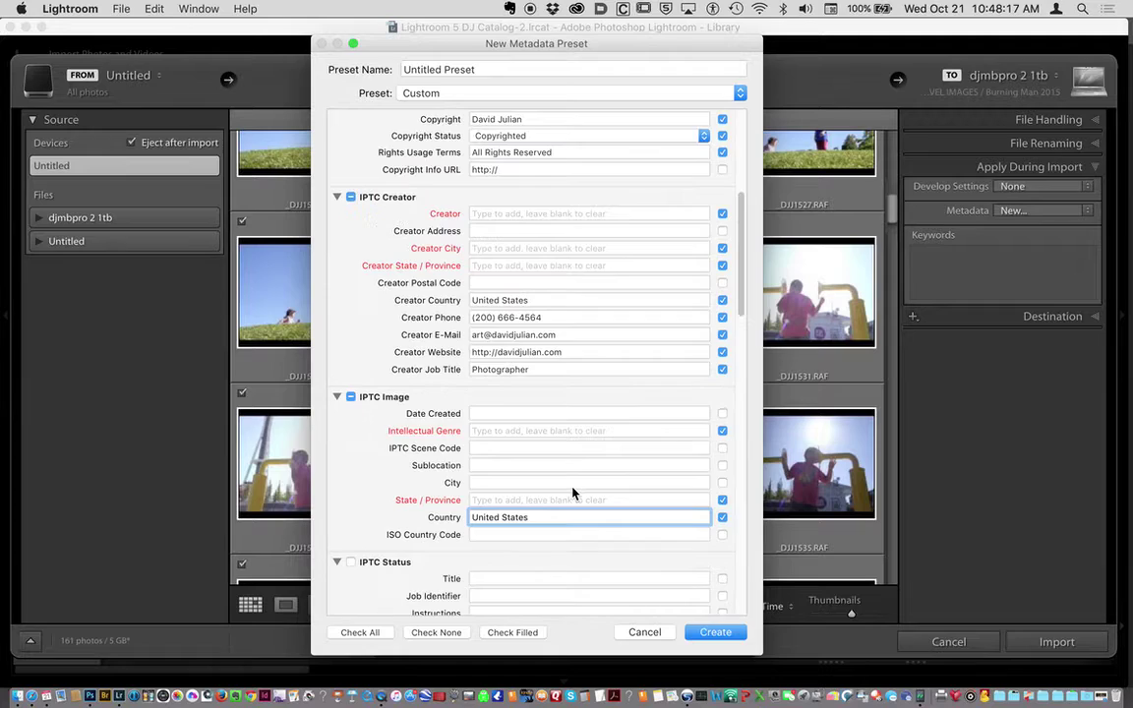
Name the preset 'DJ Basic Copyright No Address' and create it.
{"action": "scroll", "coordinate": [573, 493], "scroll_direction": "up", "scroll_amount": 5}
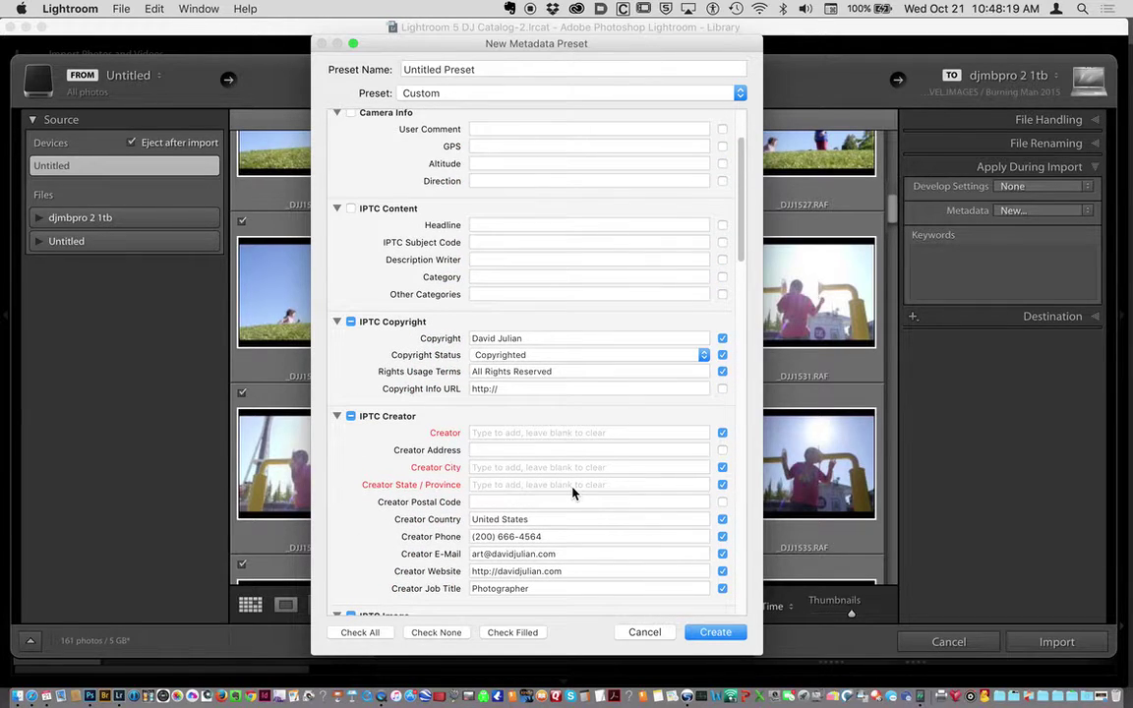
{"action": "scroll", "coordinate": [573, 493], "scroll_direction": "up", "scroll_amount": 3}
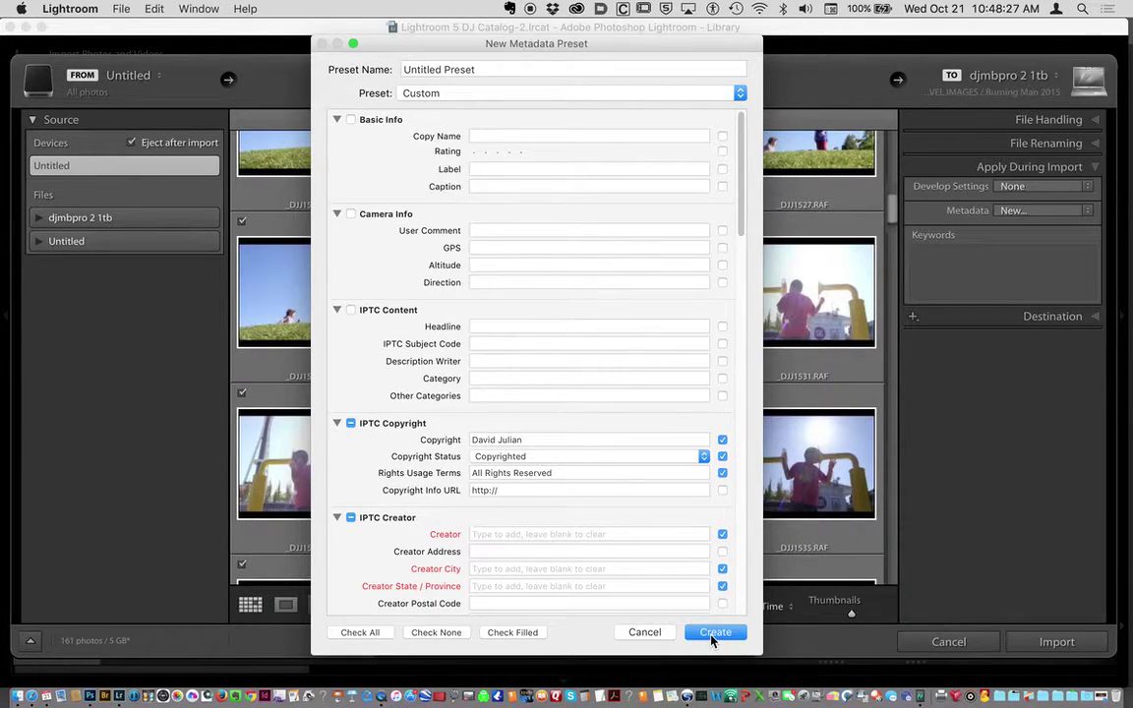
{"action": "triple_click", "coordinate": [476, 69]}
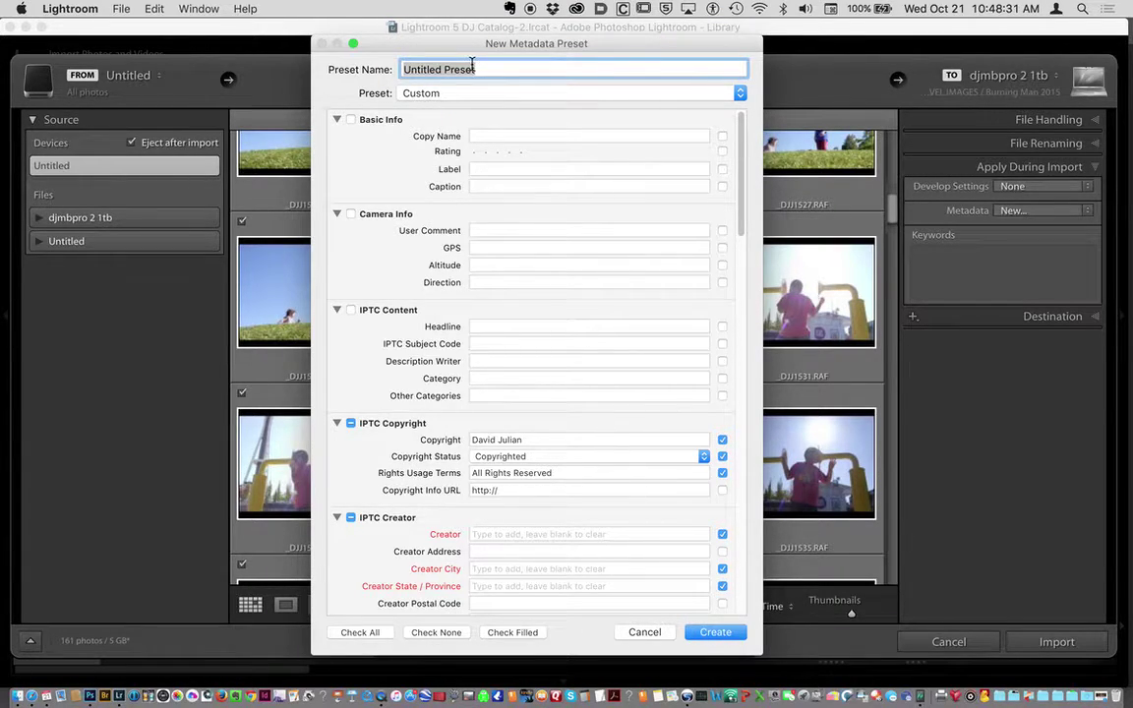
{"action": "type", "text": "DJ Basic Copyright"}
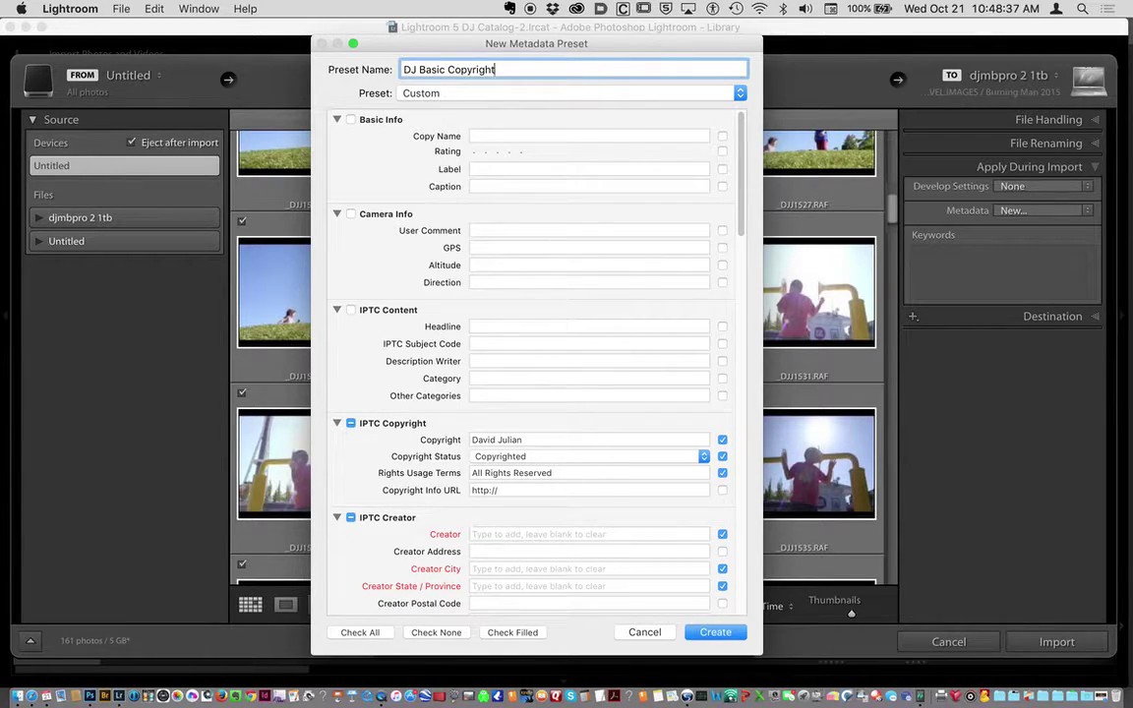
{"action": "type", "text": " No Address"}
{"action": "left_click", "coordinate": [496, 70]}
{"action": "left_click", "coordinate": [716, 632]}
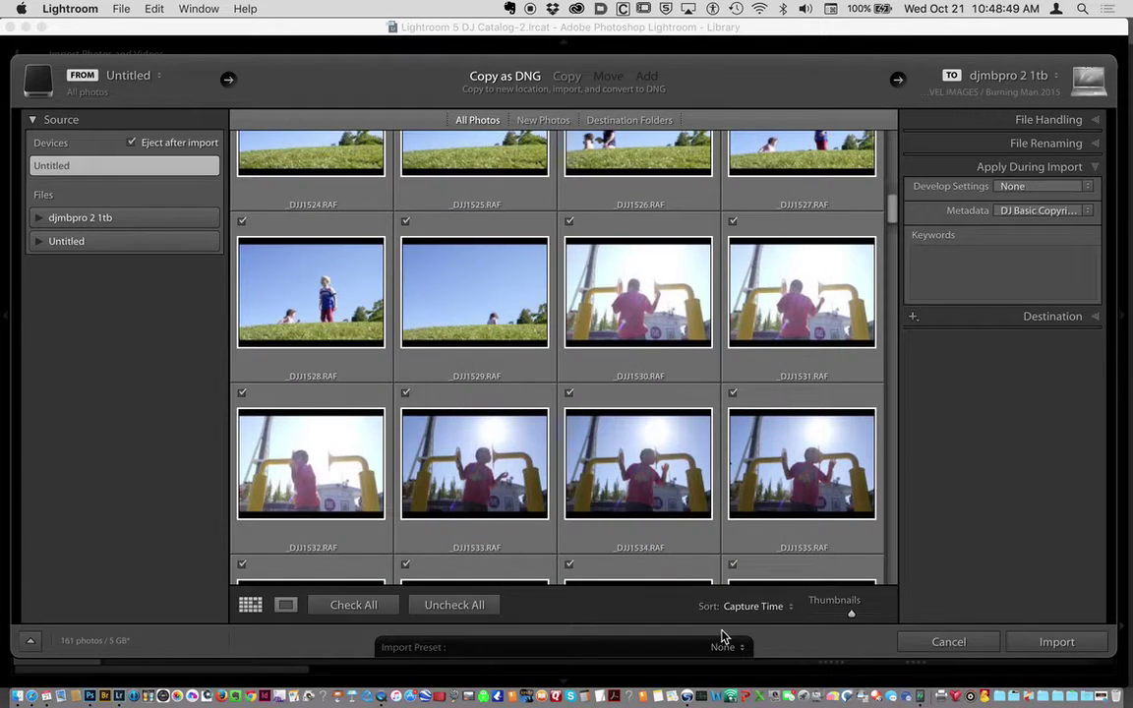
{"action": "left_click", "coordinate": [1088, 214]}
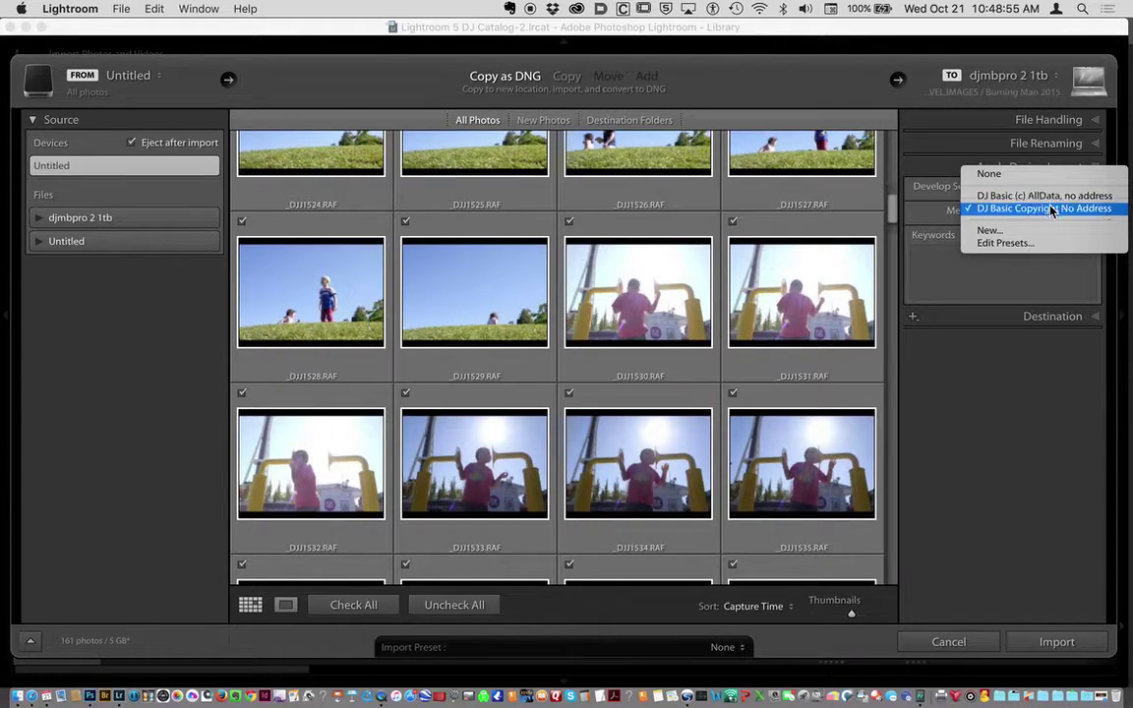
{"action": "left_click", "coordinate": [1050, 209]}
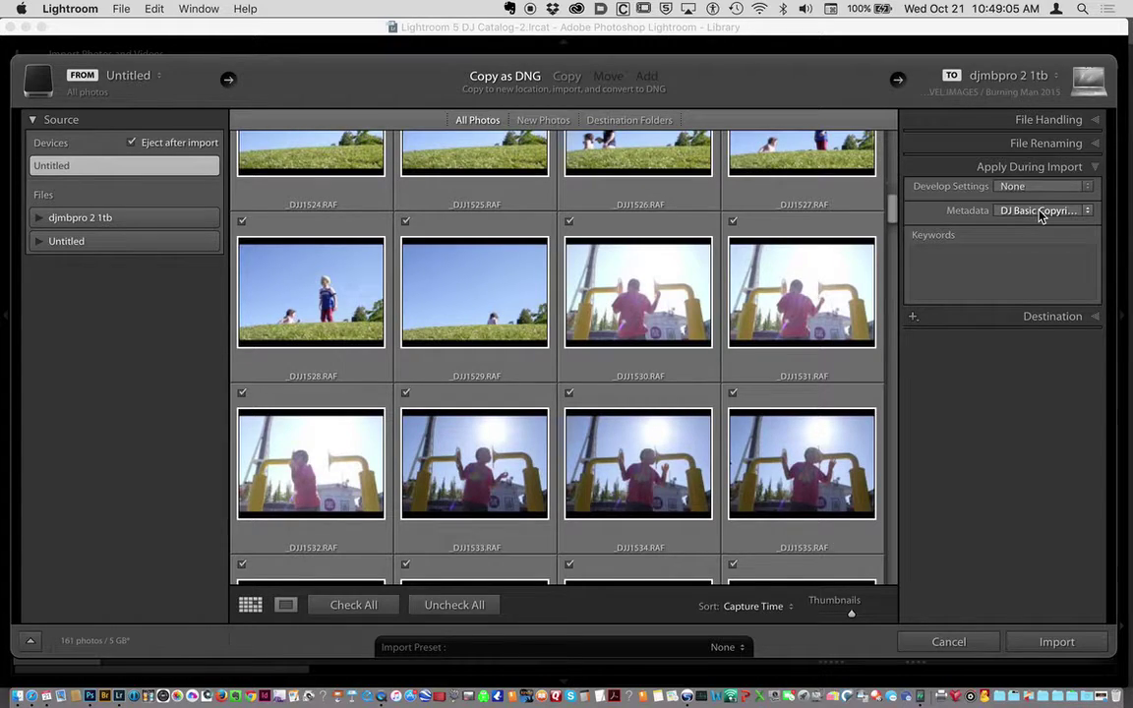
{"action": "left_click", "coordinate": [1041, 212]}
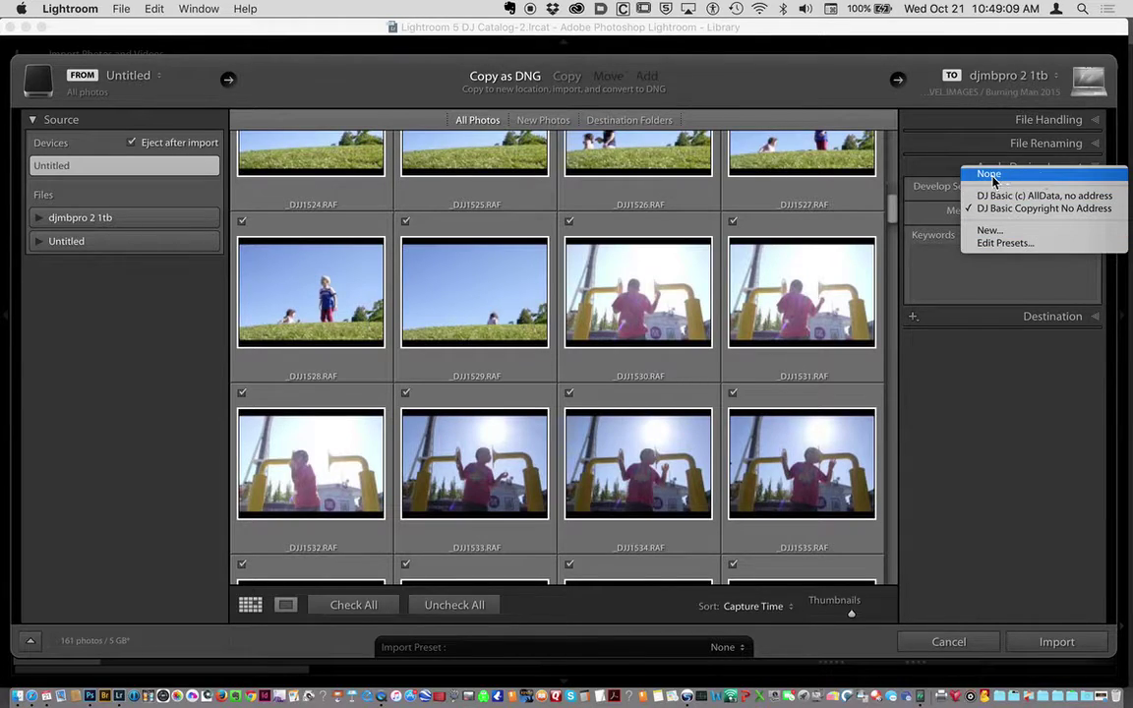
{"action": "left_click", "coordinate": [939, 165]}
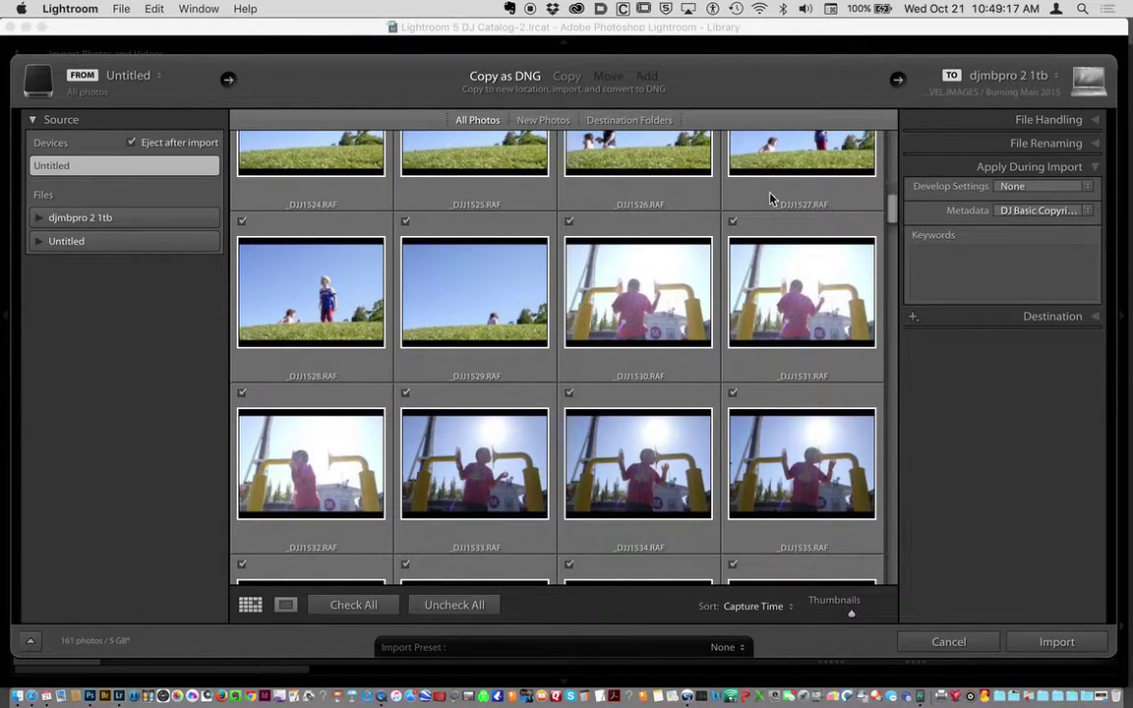
Add the import keywords 'Seattle Center' and the photographer's name.
{"action": "scroll", "coordinate": [770, 196], "scroll_direction": "up", "scroll_amount": 5}
{"action": "scroll", "coordinate": [770, 199], "scroll_direction": "down", "scroll_amount": 5}
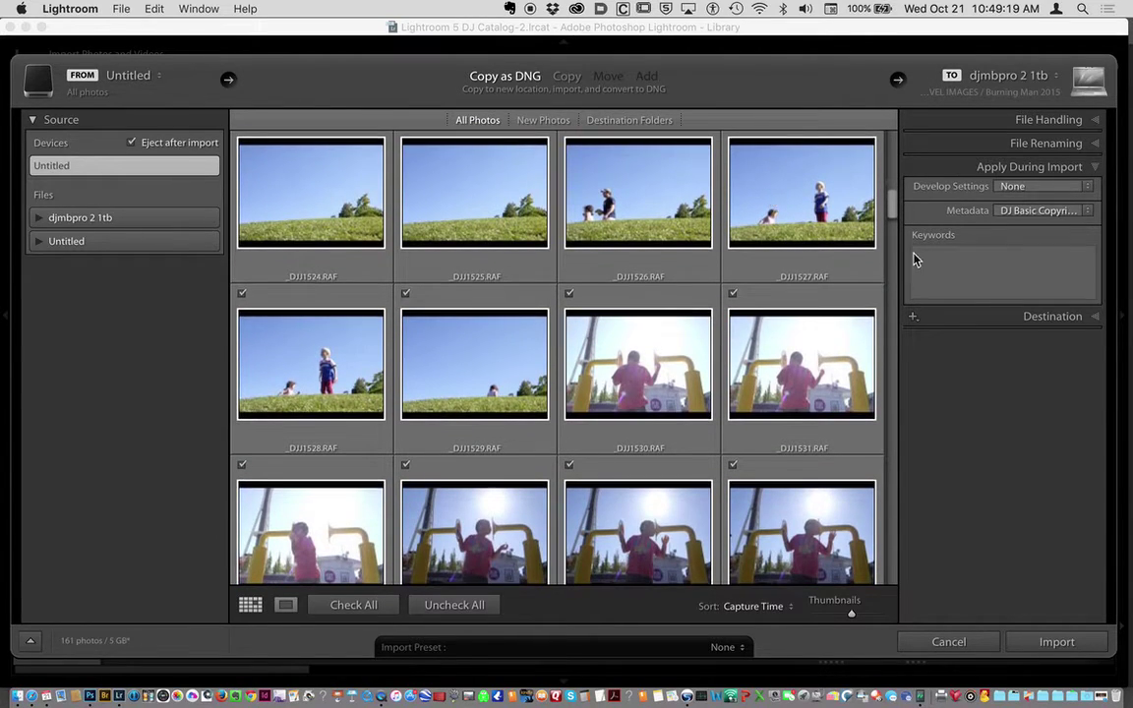
{"action": "scroll", "coordinate": [822, 245], "scroll_direction": "down", "scroll_amount": 3}
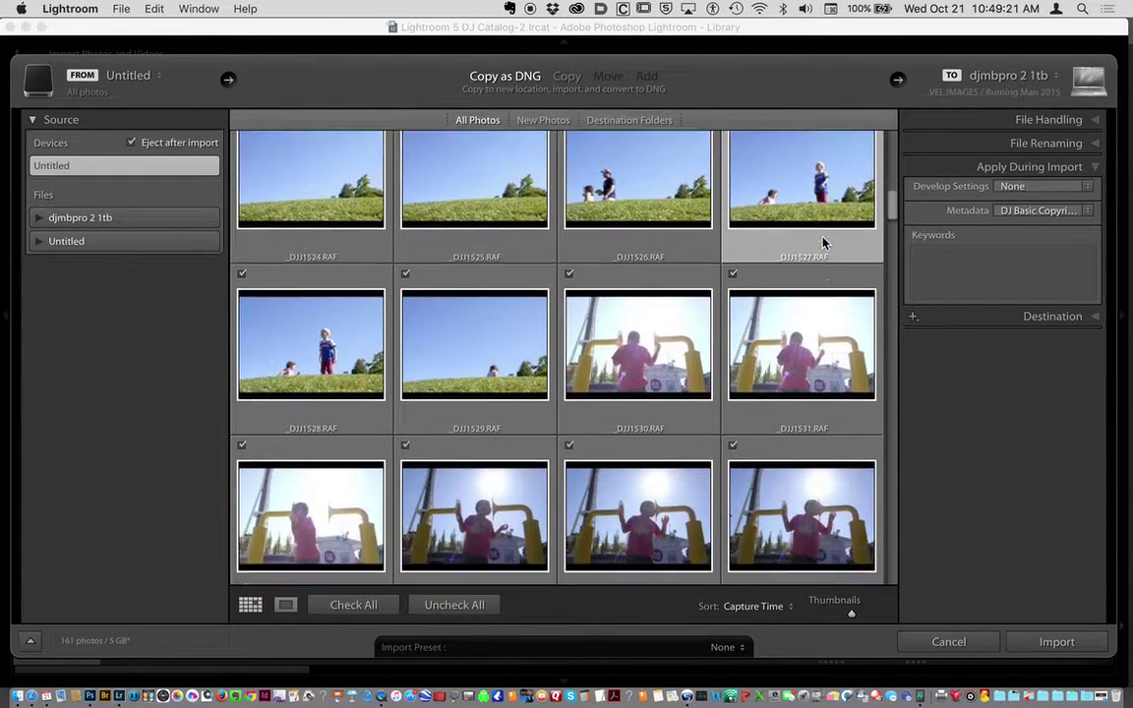
{"action": "scroll", "coordinate": [824, 243], "scroll_direction": "up", "scroll_amount": 2}
{"action": "scroll", "coordinate": [822, 242], "scroll_direction": "up", "scroll_amount": 1}
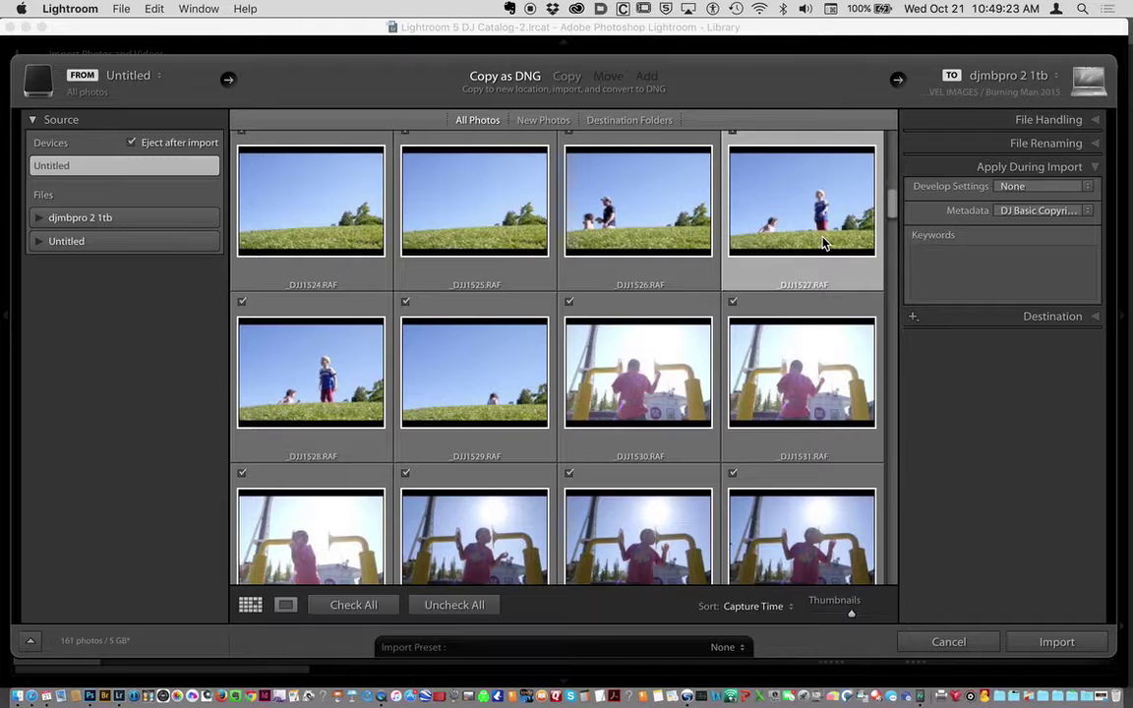
{"action": "scroll", "coordinate": [822, 243], "scroll_direction": "up", "scroll_amount": 1}
{"action": "scroll", "coordinate": [822, 242], "scroll_direction": "down", "scroll_amount": 3}
{"action": "scroll", "coordinate": [865, 248], "scroll_direction": "up", "scroll_amount": 1}
{"action": "left_click", "coordinate": [927, 253]}
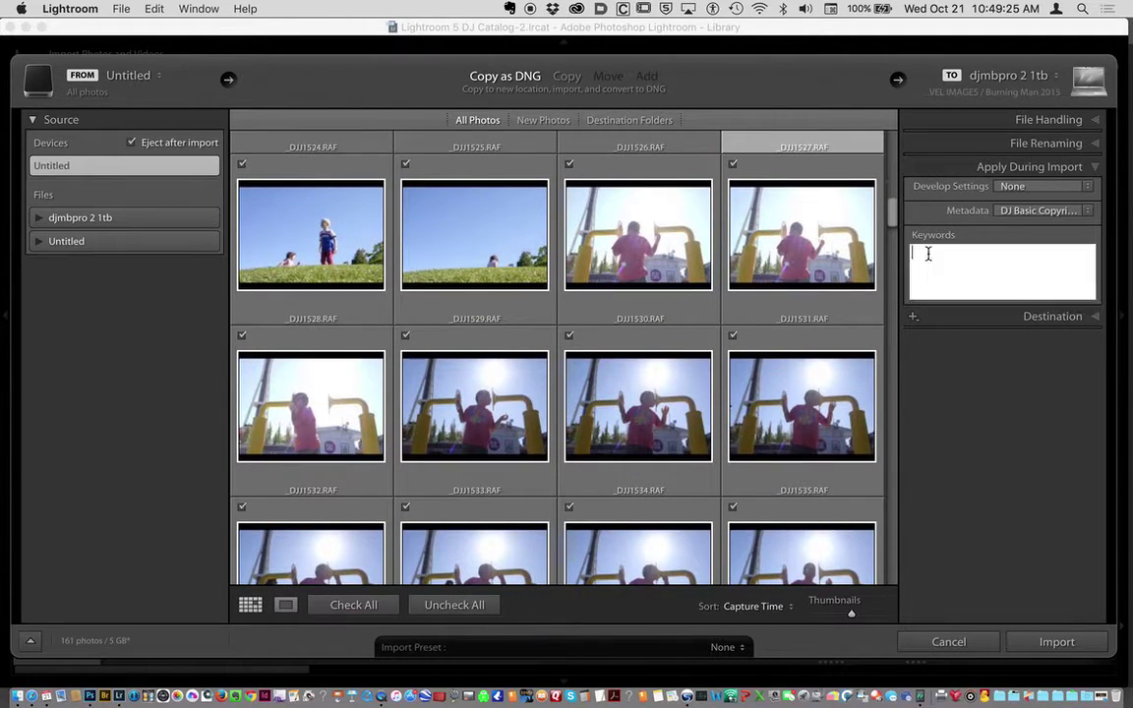
{"action": "type", "text": "Seattle Center"}
{"action": "key", "text": "BackSpace"}
{"action": "key", "text": "BackSpace"}
{"action": "key", "text": "BackSpace"}
{"action": "key", "text": "BackSpace"}
{"action": "key", "text": "BackSpace"}
{"action": "type", "text": "w"}
{"action": "key", "text": "BackSpace"}
{"action": "type", "text": "en"}
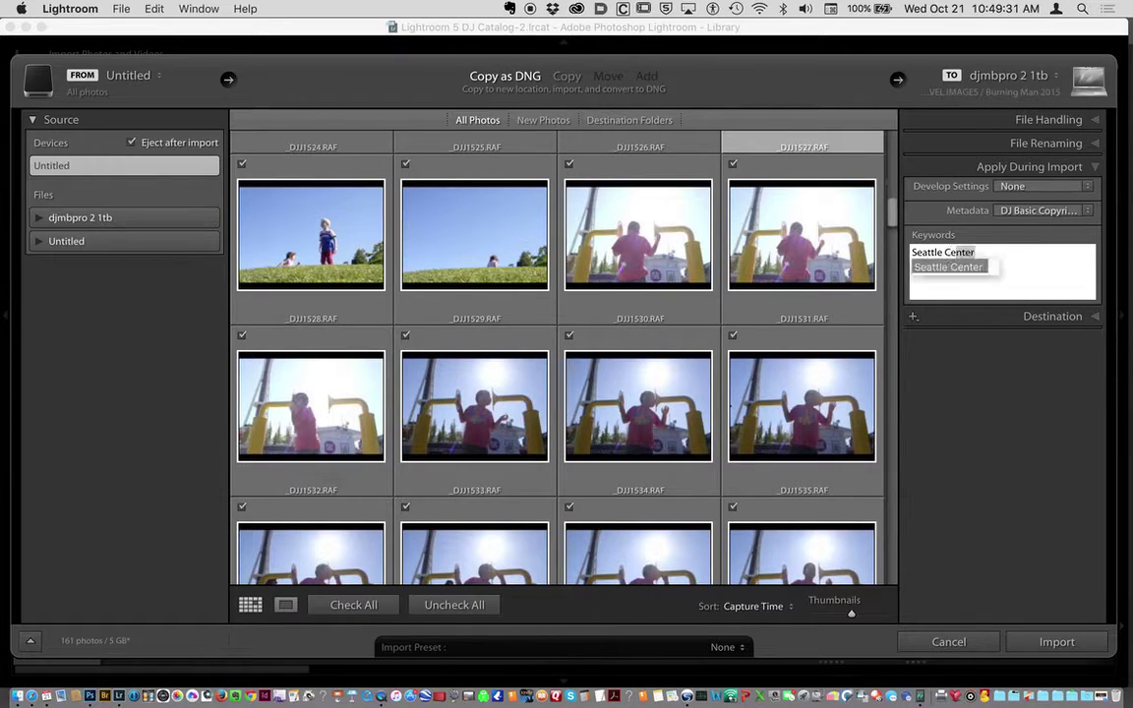
{"action": "key", "text": "Return"}
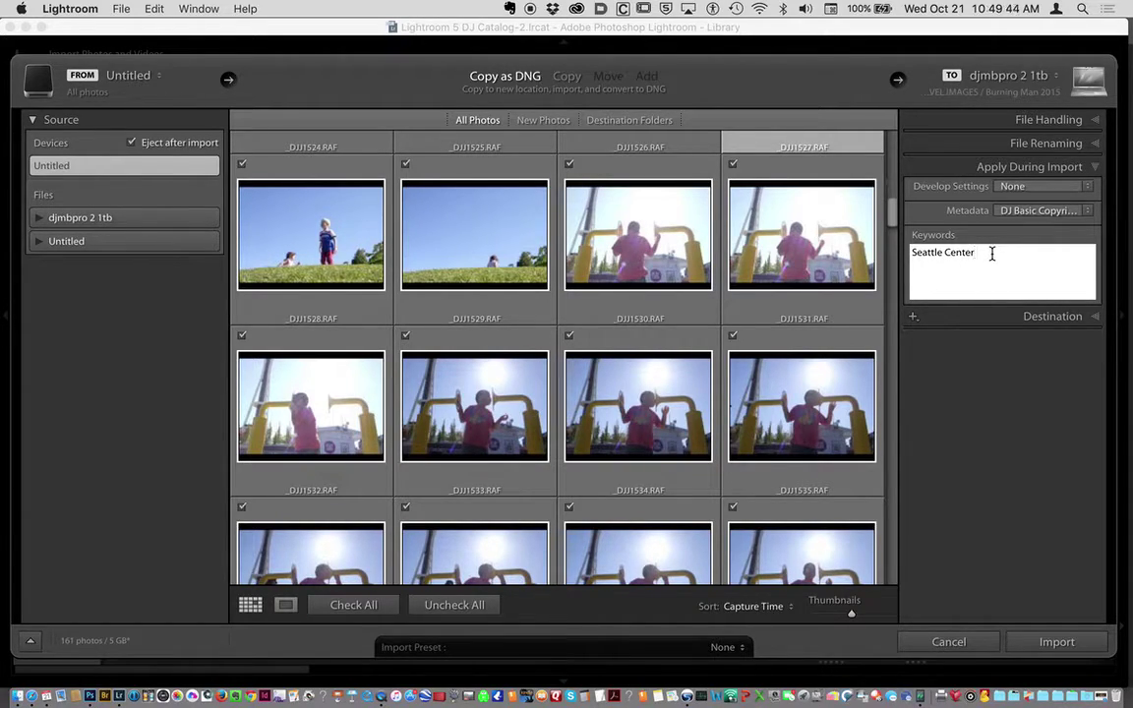
{"action": "type", "text": ", David Julian"}
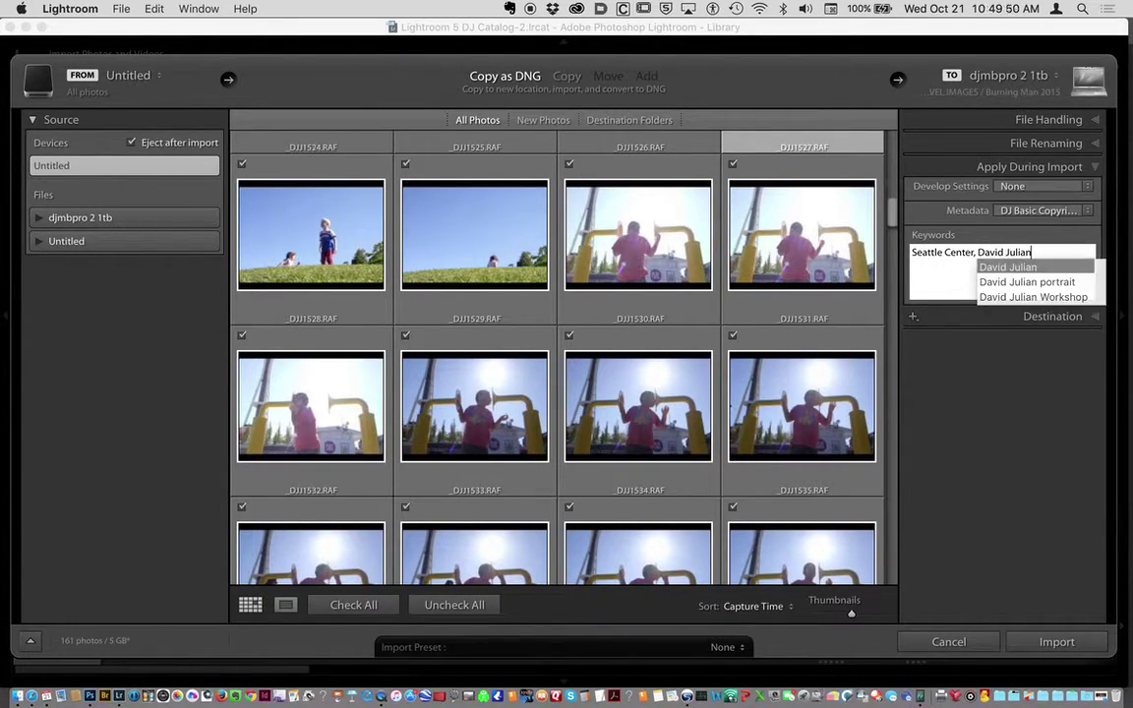
{"action": "left_click", "coordinate": [1042, 253]}
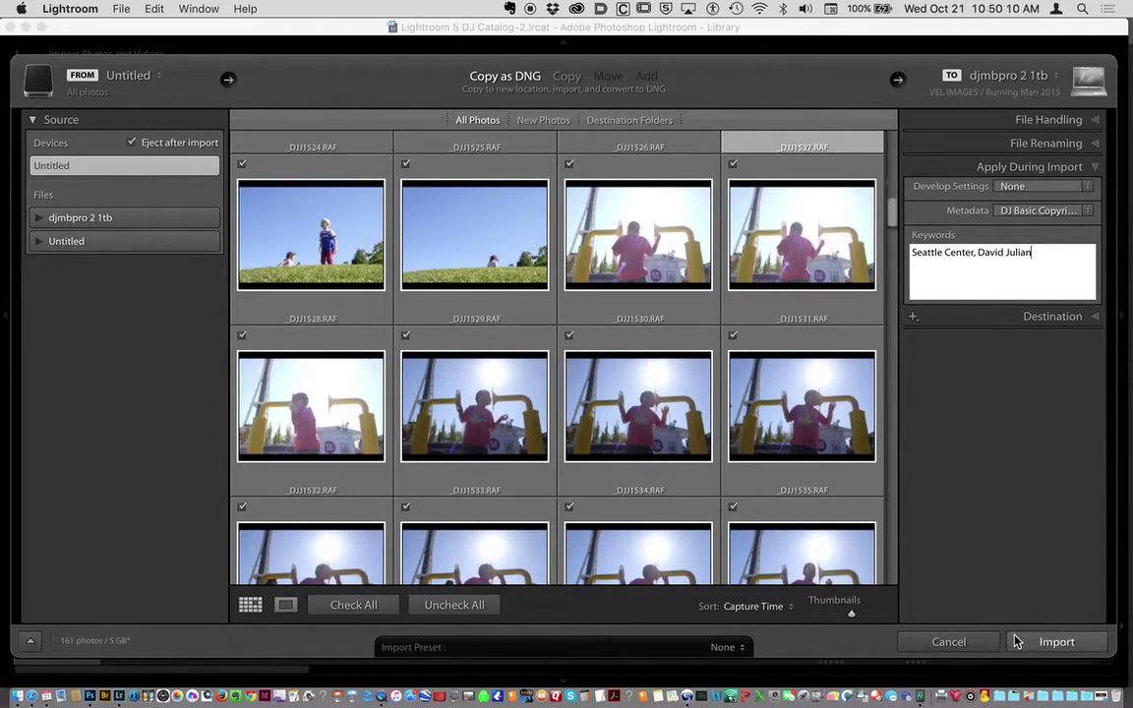
Uncheck all photos, tick only _DJI1530, and import it.
{"action": "left_click", "coordinate": [438, 601]}
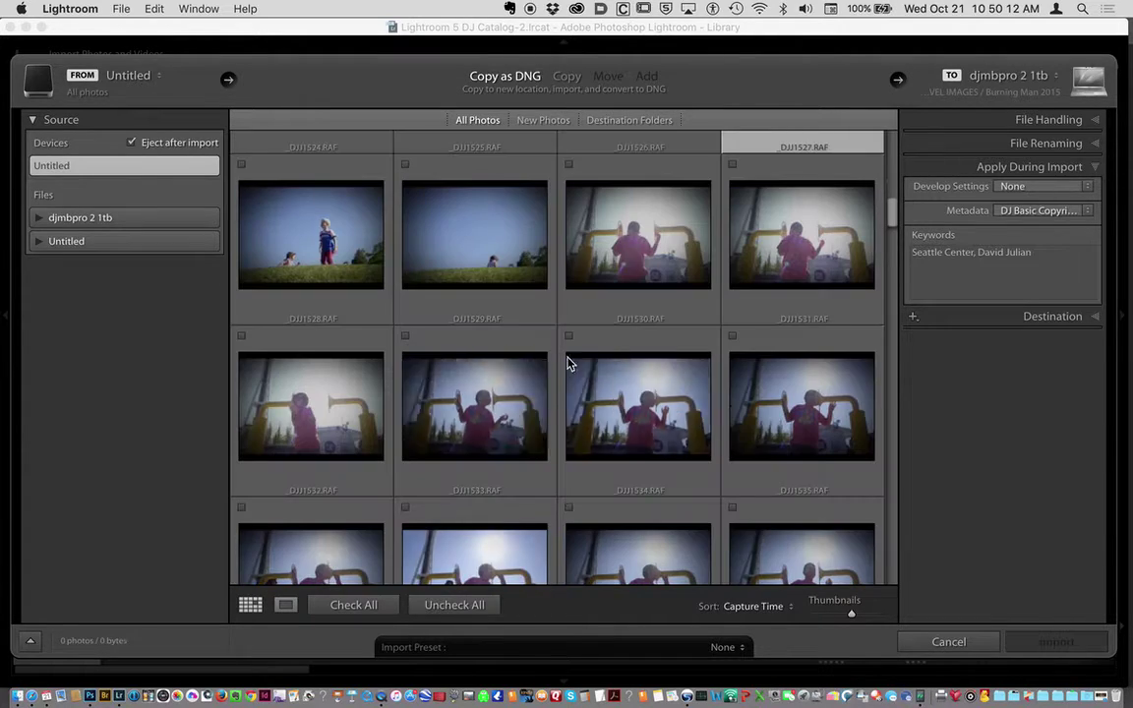
{"action": "left_click", "coordinate": [567, 165]}
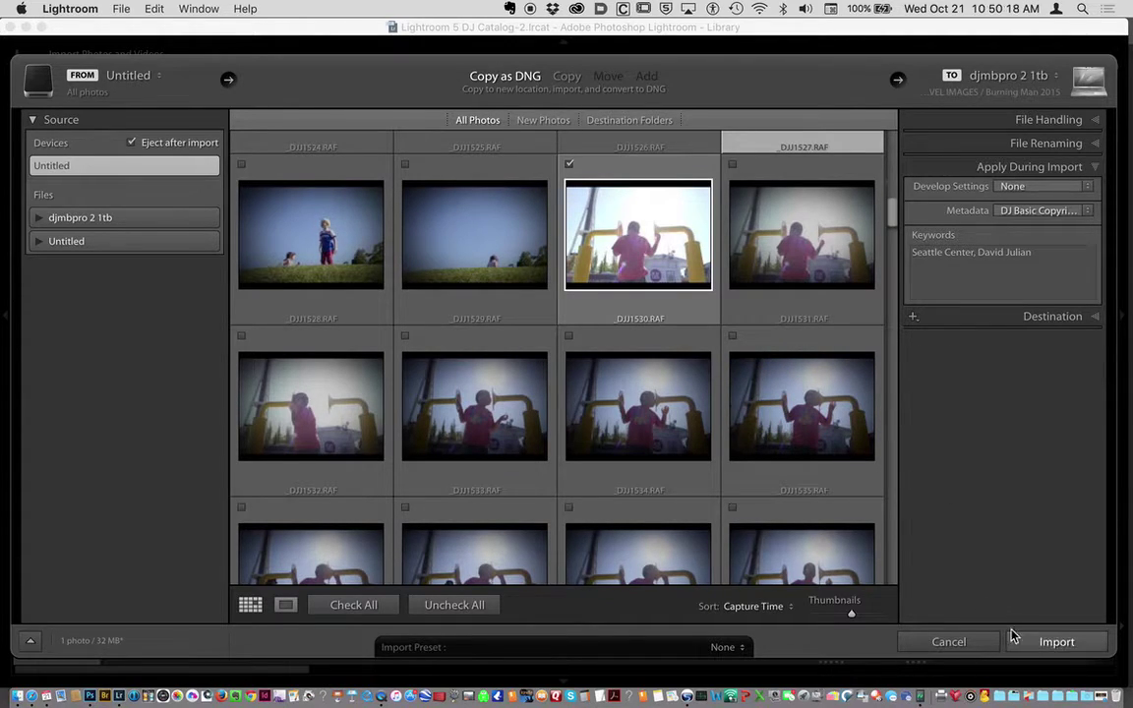
{"action": "left_click", "coordinate": [1050, 641]}
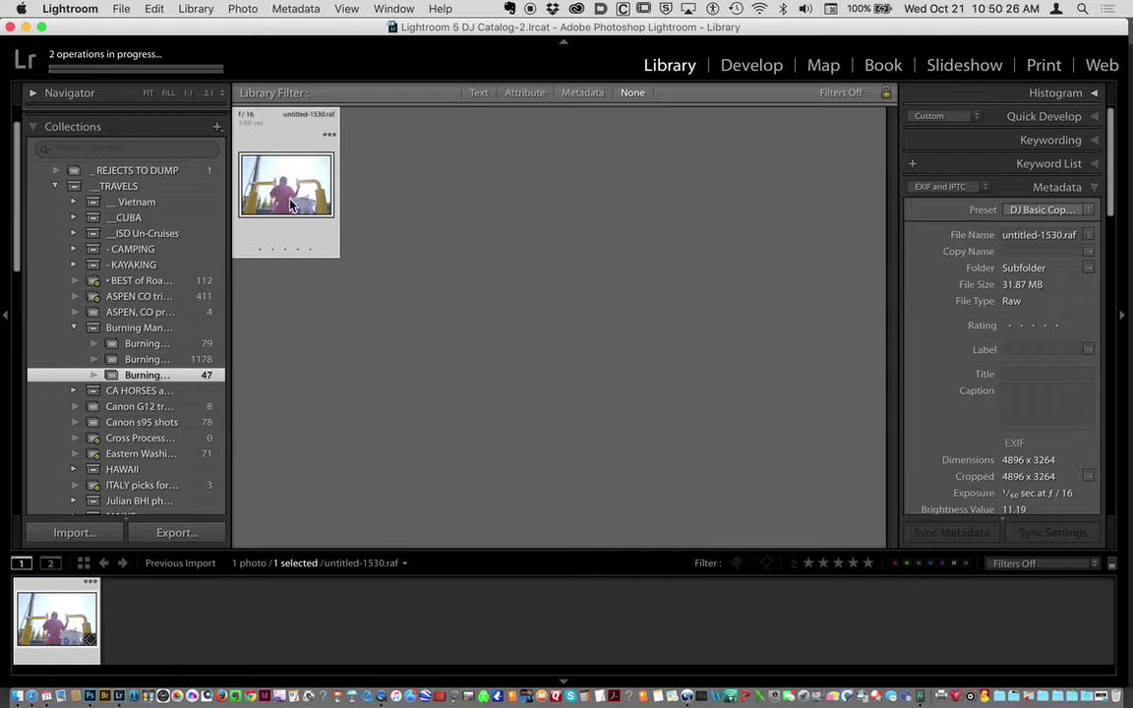
{"action": "left_click", "coordinate": [723, 249]}
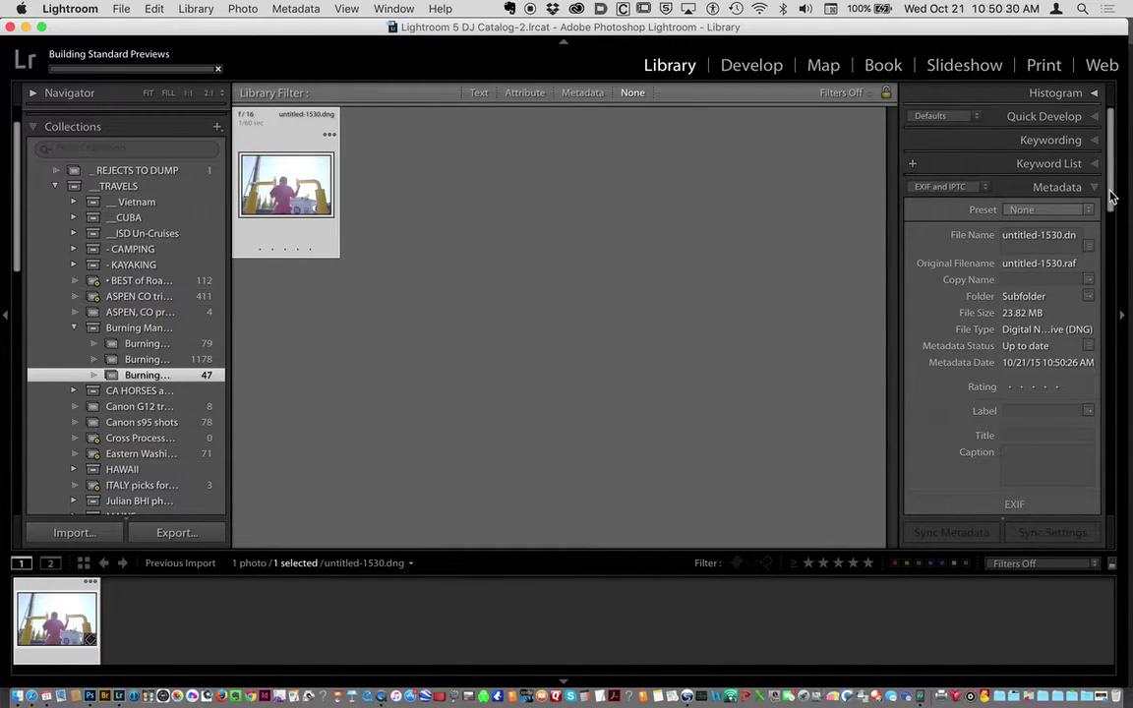
{"action": "scroll", "coordinate": [1111, 206], "scroll_direction": "down", "scroll_amount": 6}
{"action": "scroll", "coordinate": [1114, 295], "scroll_direction": "down", "scroll_amount": 8}
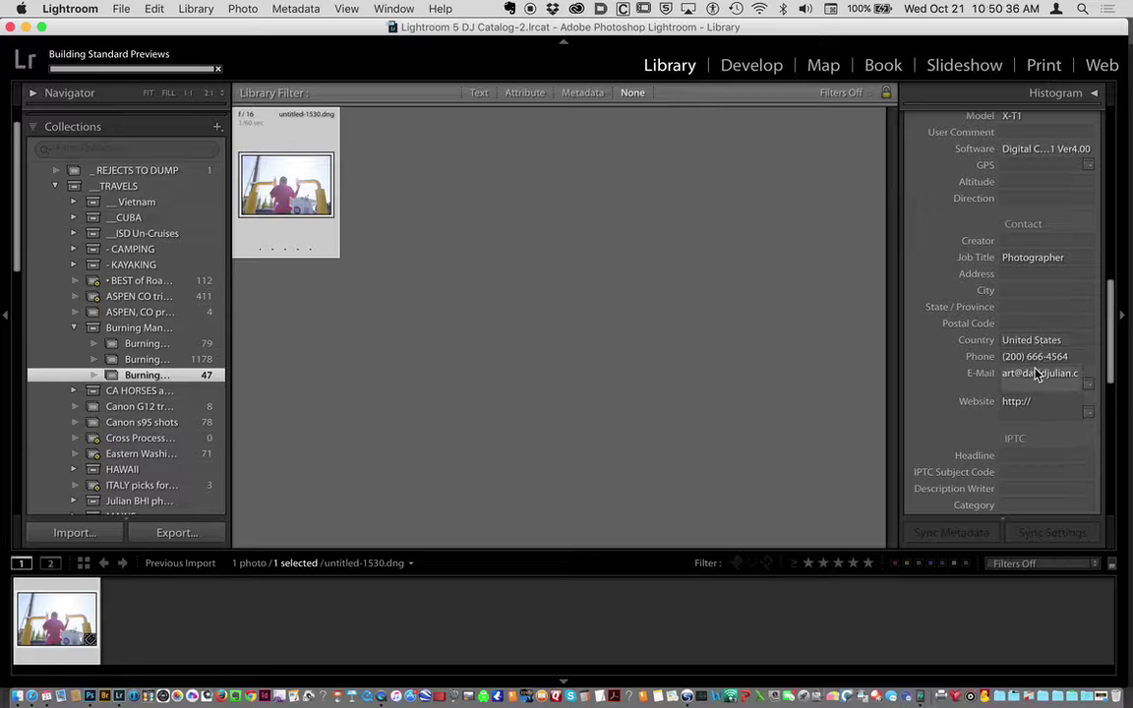
{"action": "scroll", "coordinate": [1111, 362], "scroll_direction": "down", "scroll_amount": 2}
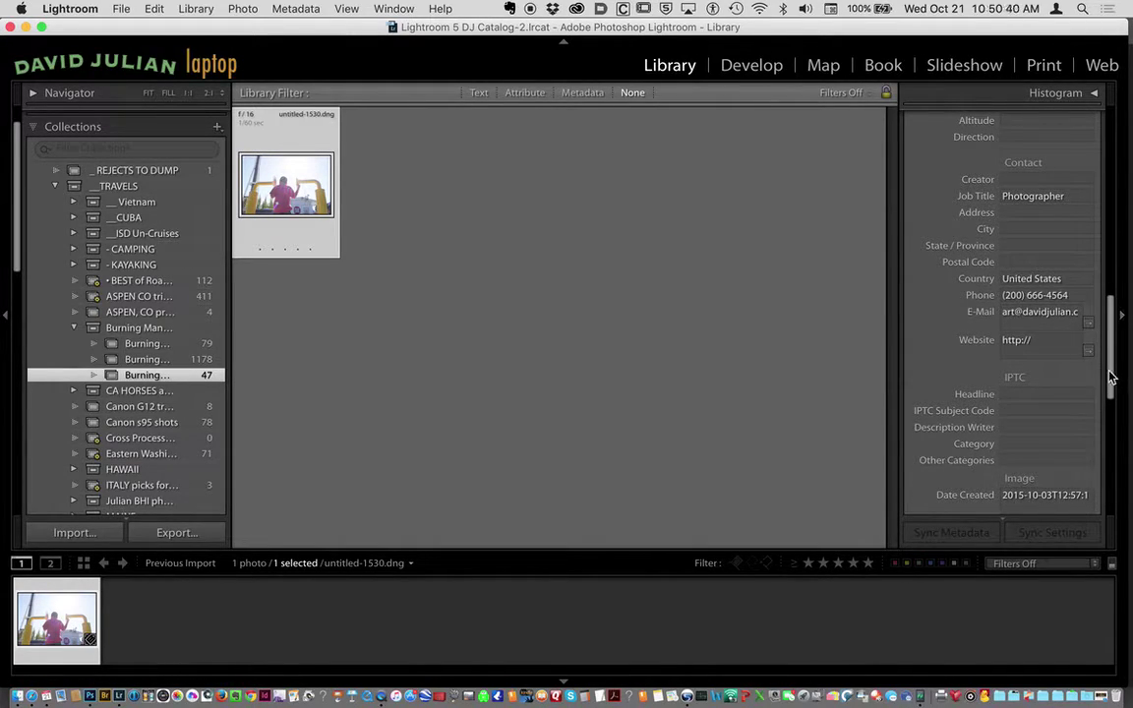
{"action": "left_click_drag", "start_coordinate": [1113, 378], "coordinate": [1111, 468]}
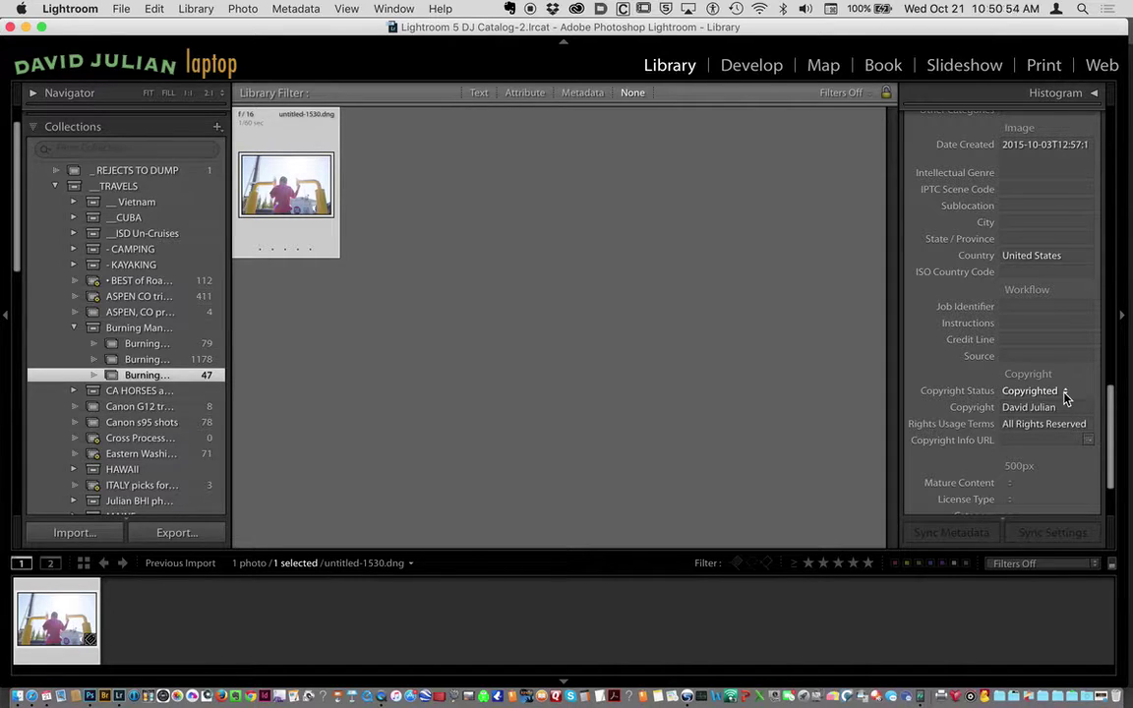
{"action": "left_click", "coordinate": [1065, 394]}
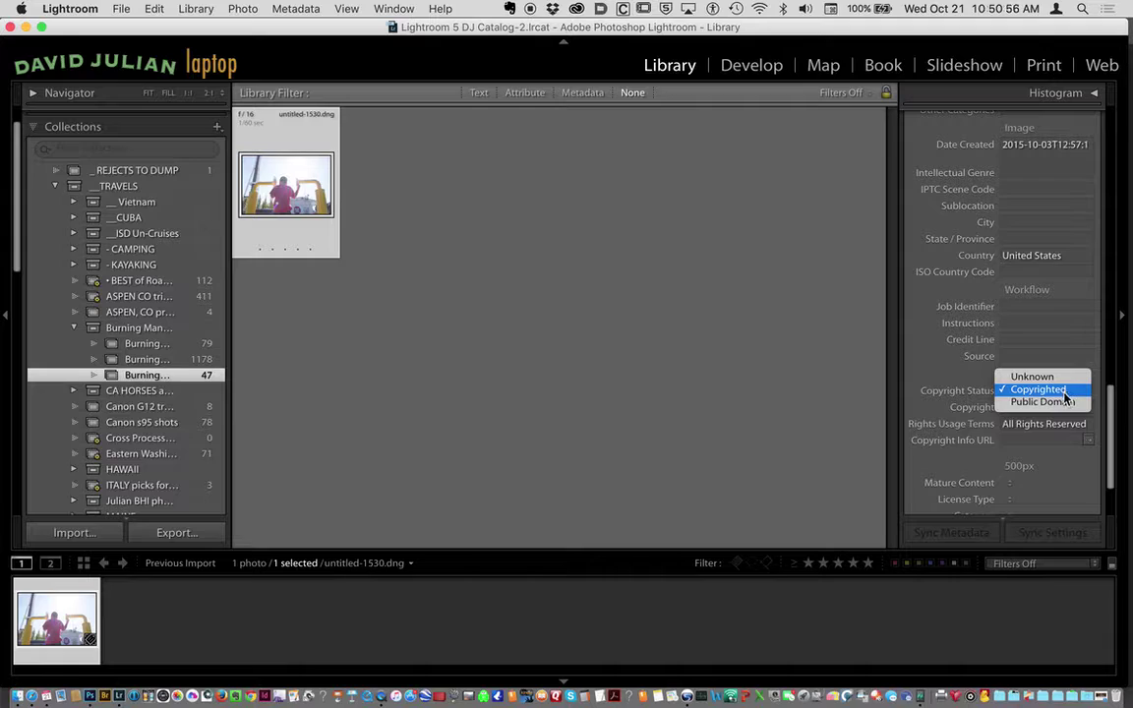
{"action": "left_click", "coordinate": [1065, 403]}
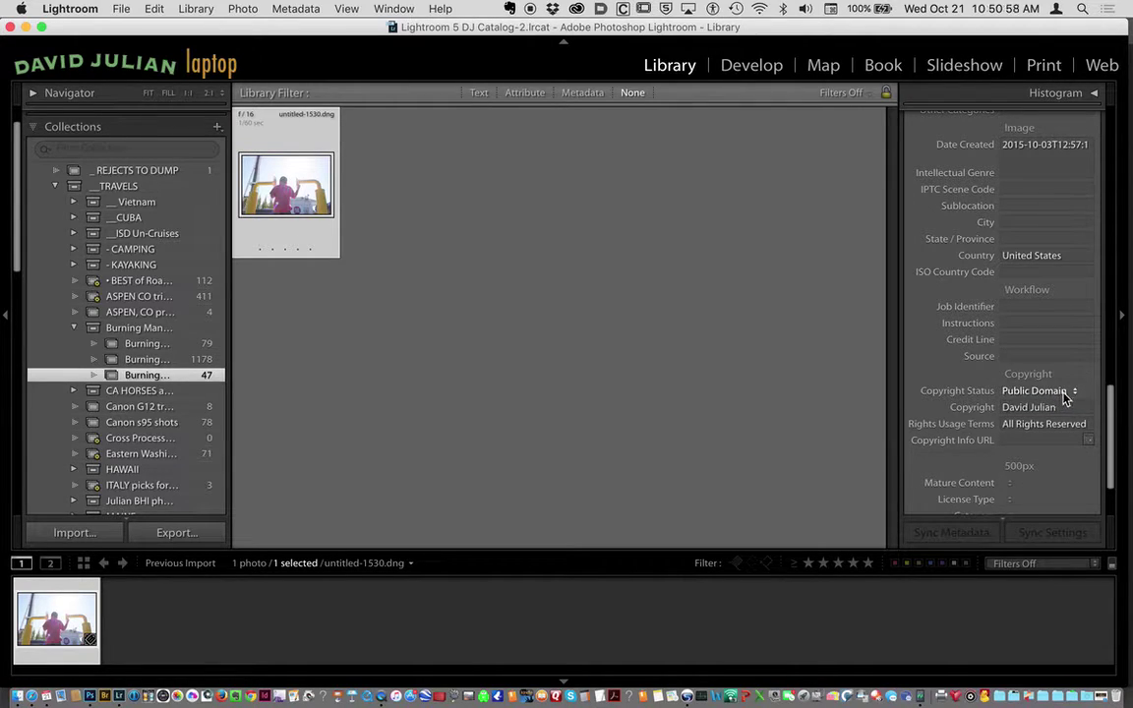
{"action": "left_click", "coordinate": [1069, 393]}
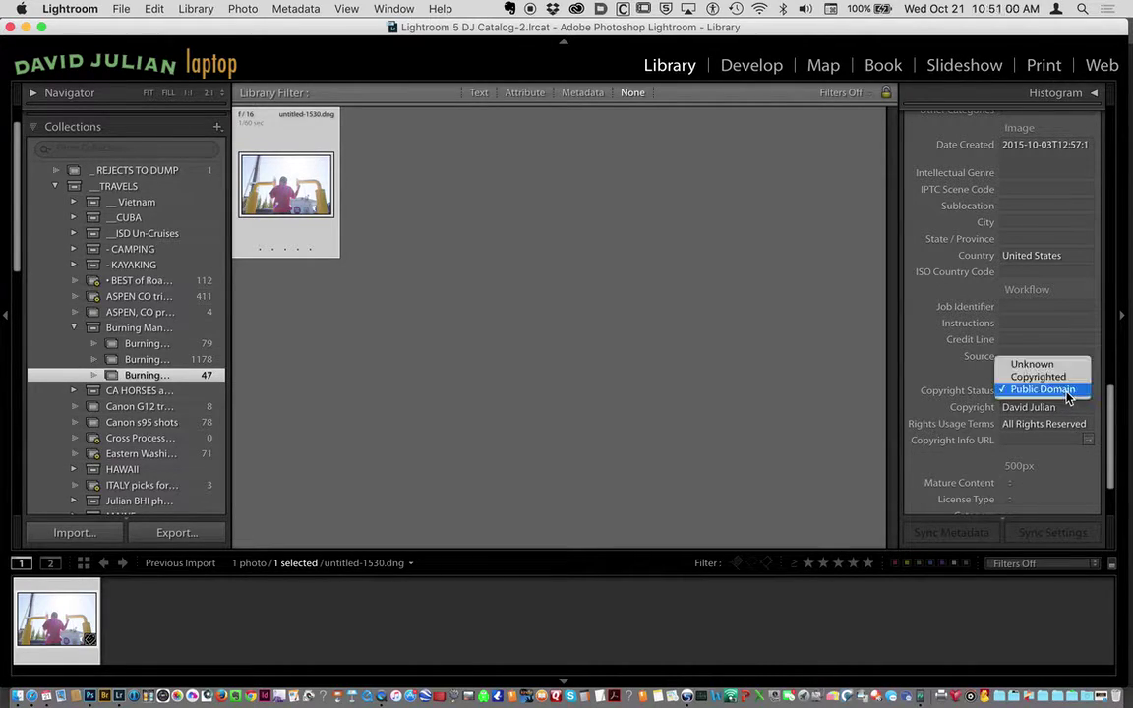
{"action": "left_click", "coordinate": [1062, 378]}
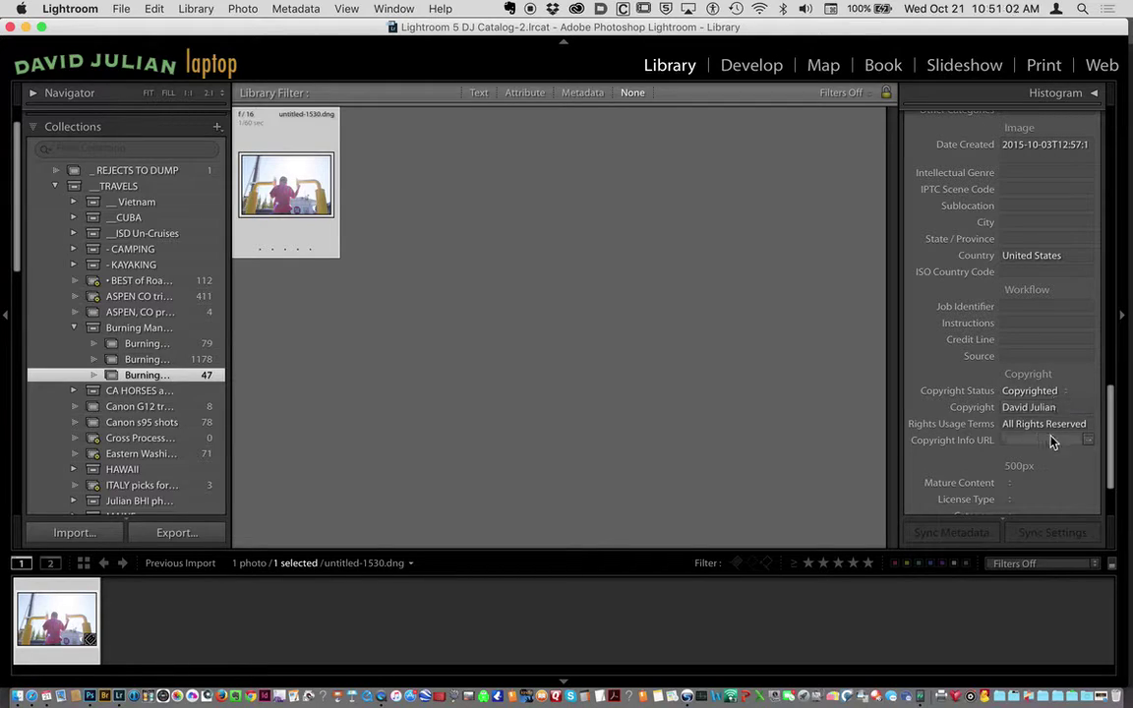
{"action": "scroll", "coordinate": [1106, 404], "scroll_direction": "down", "scroll_amount": 2}
{"action": "scroll", "coordinate": [1105, 433], "scroll_direction": "up", "scroll_amount": 5}
{"action": "scroll", "coordinate": [1106, 403], "scroll_direction": "up", "scroll_amount": 3}
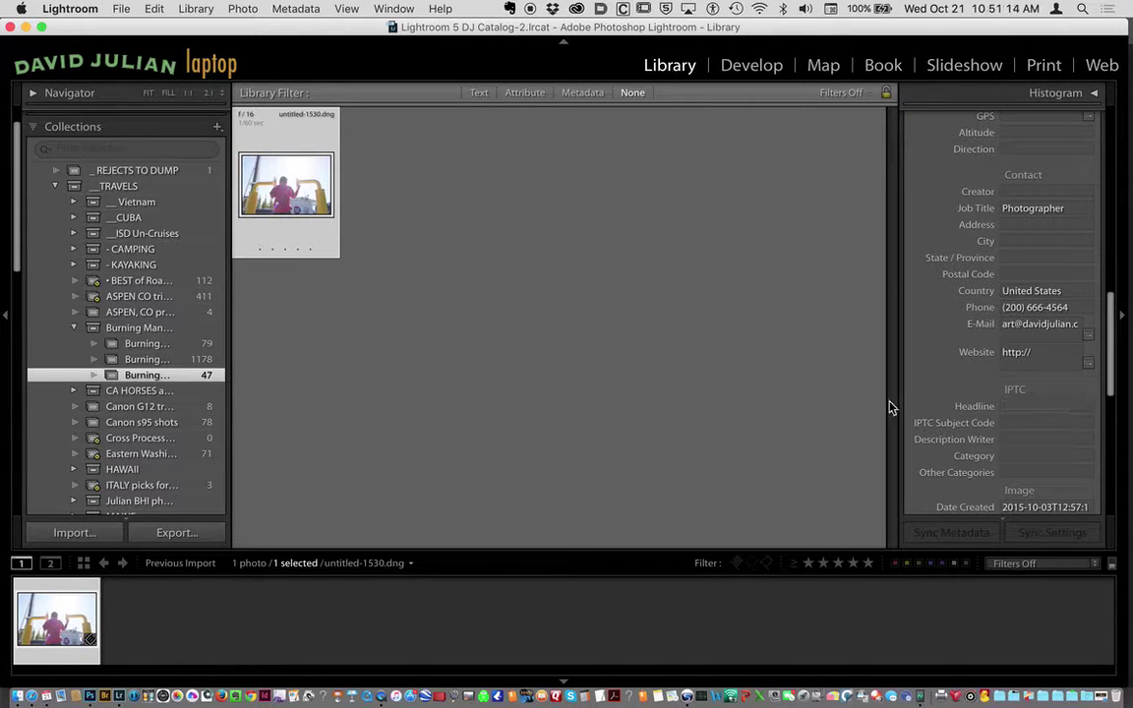
Open the Burning Man 4*+5* selects collection and view photo 1235 in Loupe.
{"action": "left_click", "coordinate": [147, 345]}
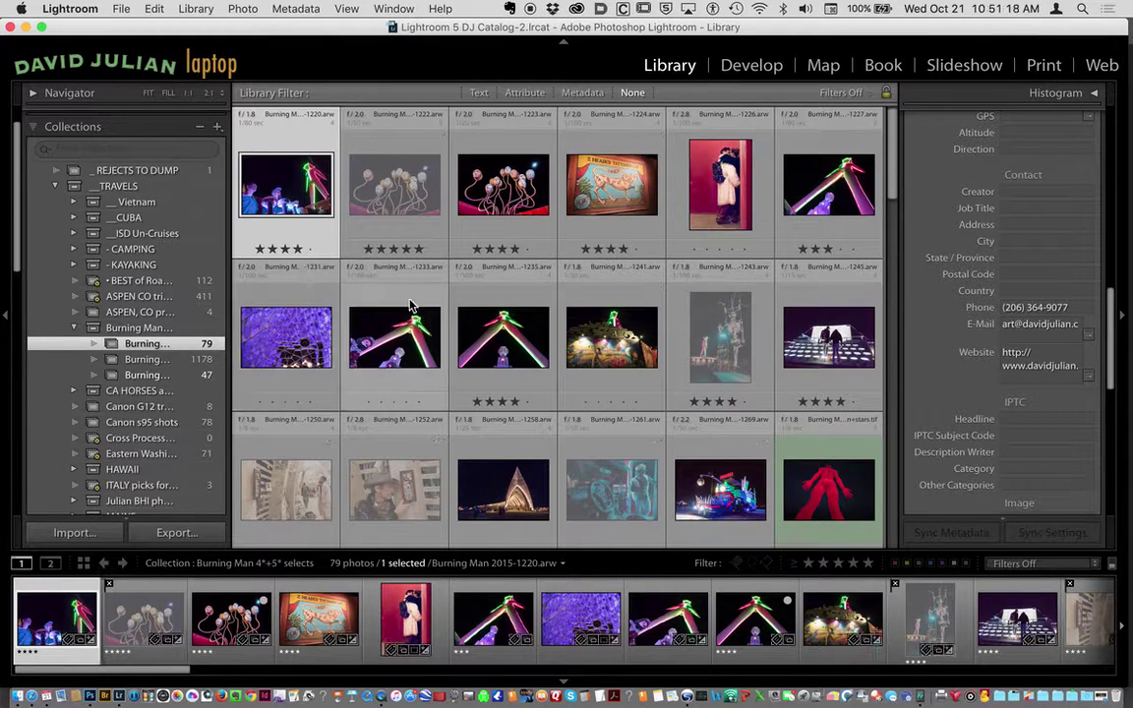
{"action": "left_click", "coordinate": [496, 320]}
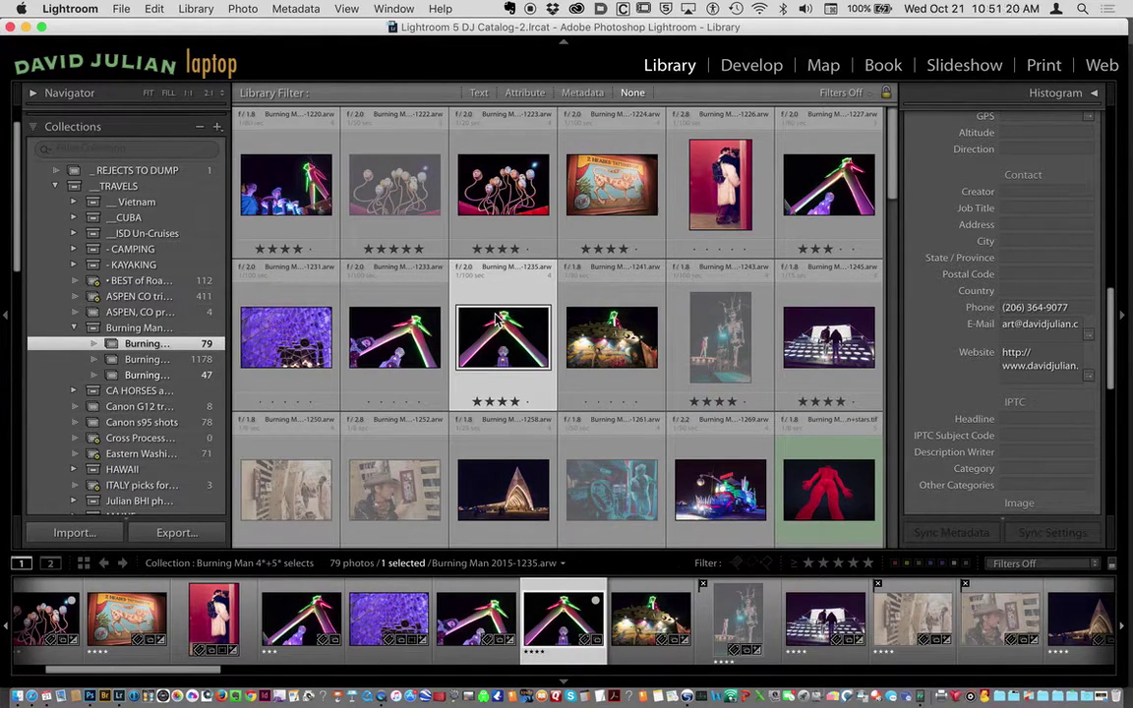
{"action": "double_click", "coordinate": [496, 319]}
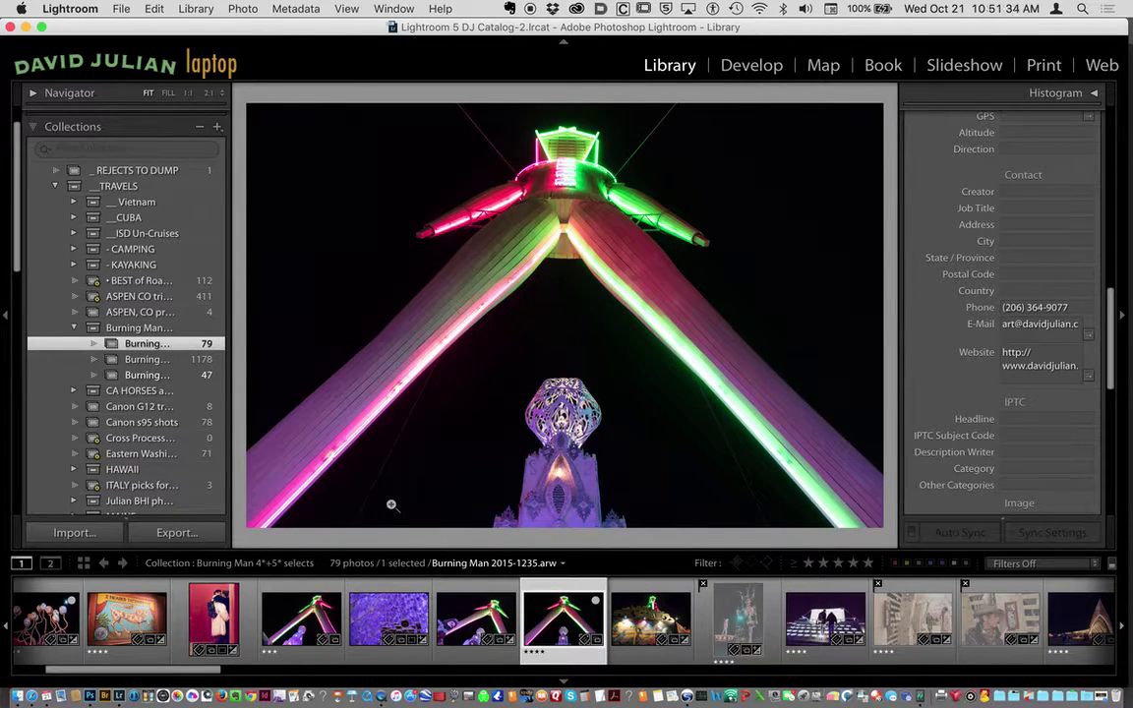
Open the Export dialog for photo 1235, leaving Rename To off, and review its settings.
{"action": "left_click", "coordinate": [121, 10]}
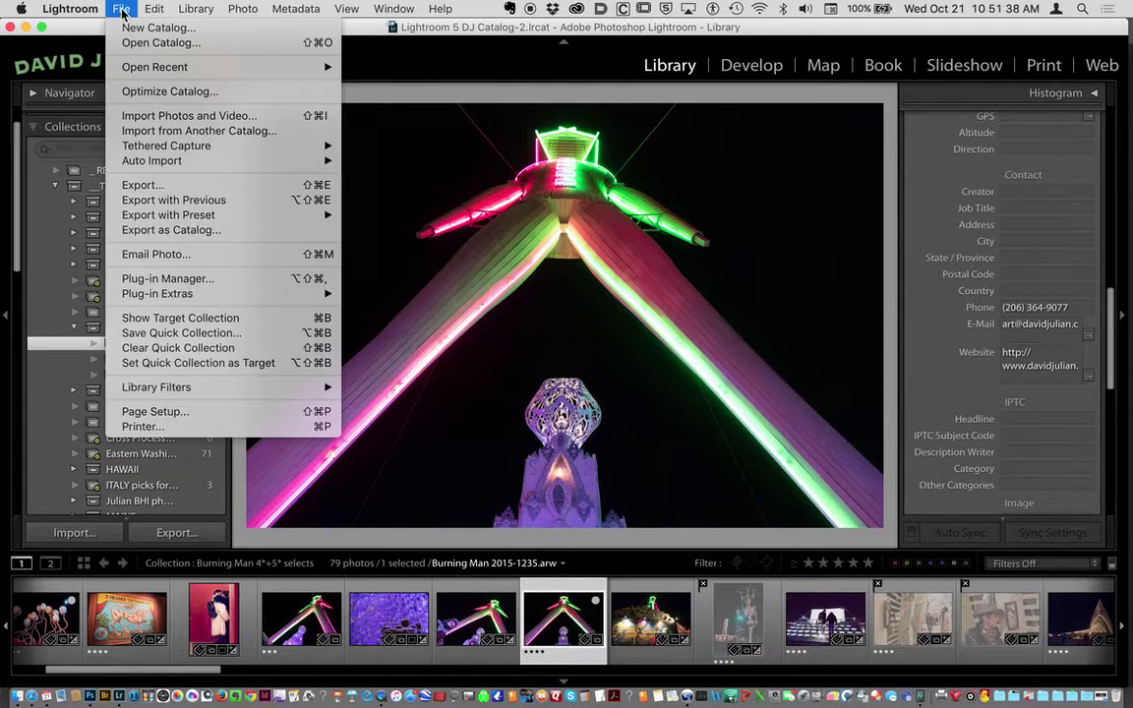
{"action": "mouse_move", "coordinate": [146, 147]}
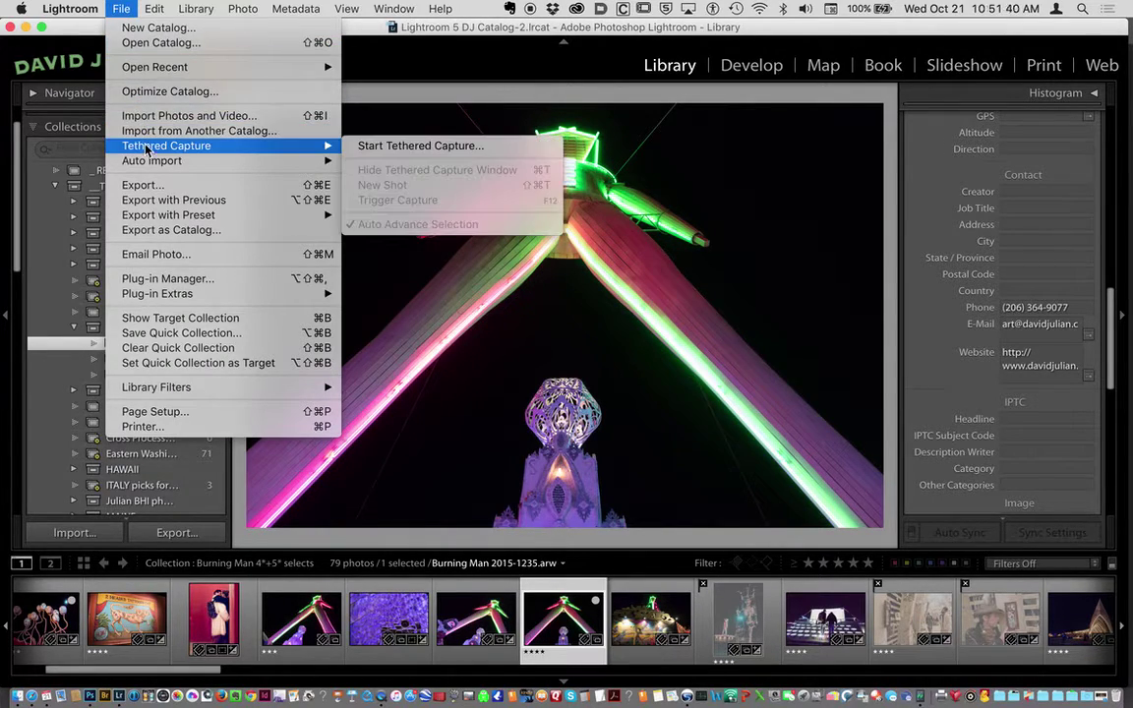
{"action": "left_click", "coordinate": [144, 185]}
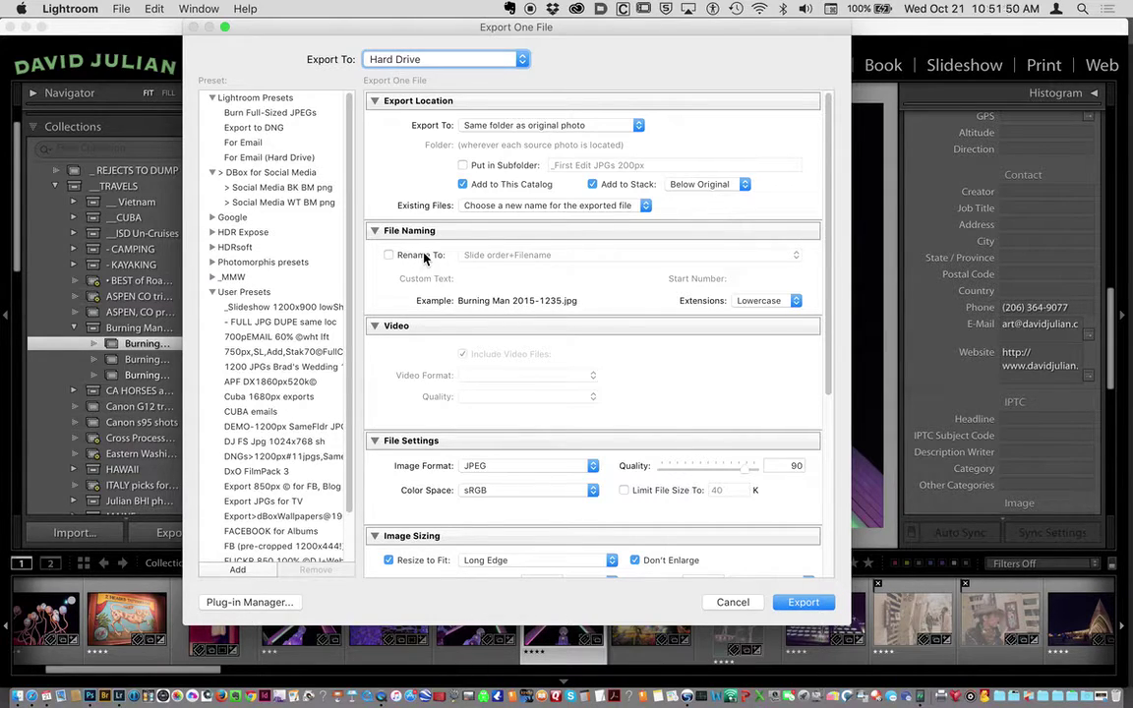
{"action": "left_click", "coordinate": [424, 254]}
{"action": "left_click", "coordinate": [424, 255]}
{"action": "scroll", "coordinate": [499, 401], "scroll_direction": "down", "scroll_amount": 5}
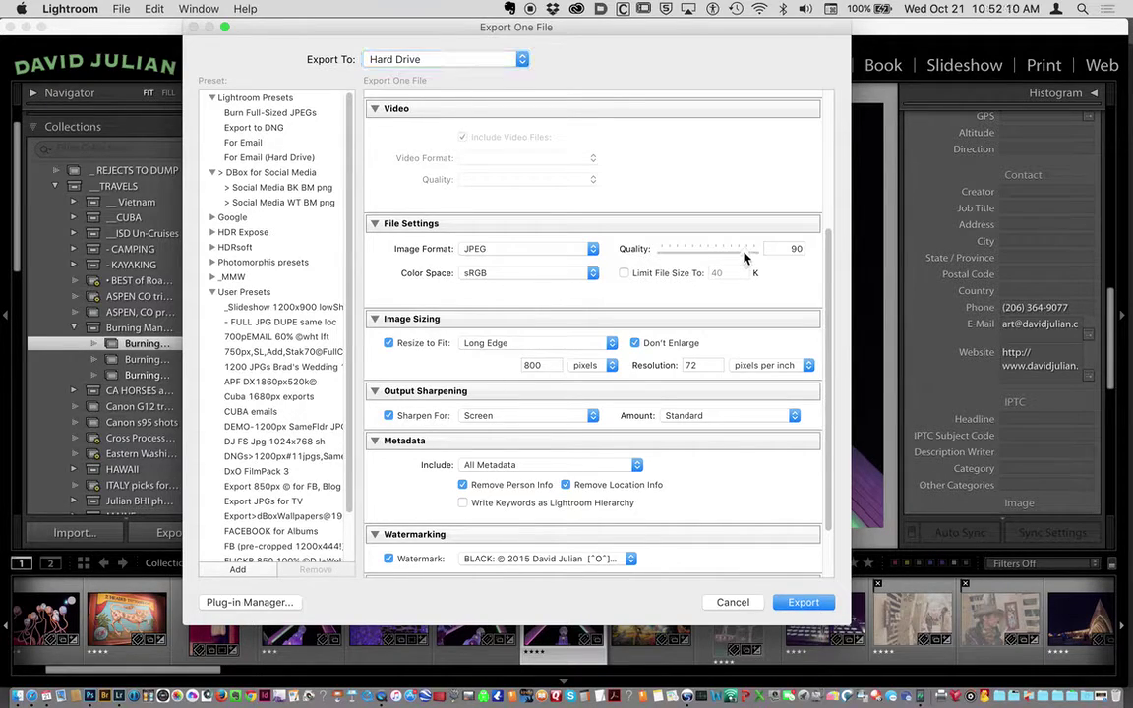
Set the export's JPEG quality slider to 75.
{"action": "left_click_drag", "start_coordinate": [751, 258], "coordinate": [729, 261]}
{"action": "left_click_drag", "start_coordinate": [731, 260], "coordinate": [732, 261]}
{"action": "left_click_drag", "start_coordinate": [732, 258], "coordinate": [725, 258]}
{"action": "left_click_drag", "start_coordinate": [727, 257], "coordinate": [728, 257]}
{"action": "left_click_drag", "start_coordinate": [727, 257], "coordinate": [730, 256]}
Scroll down to the Metadata section and show its Include choices.
{"action": "scroll", "coordinate": [497, 418], "scroll_direction": "down", "scroll_amount": 2}
{"action": "scroll", "coordinate": [499, 424], "scroll_direction": "down", "scroll_amount": 1}
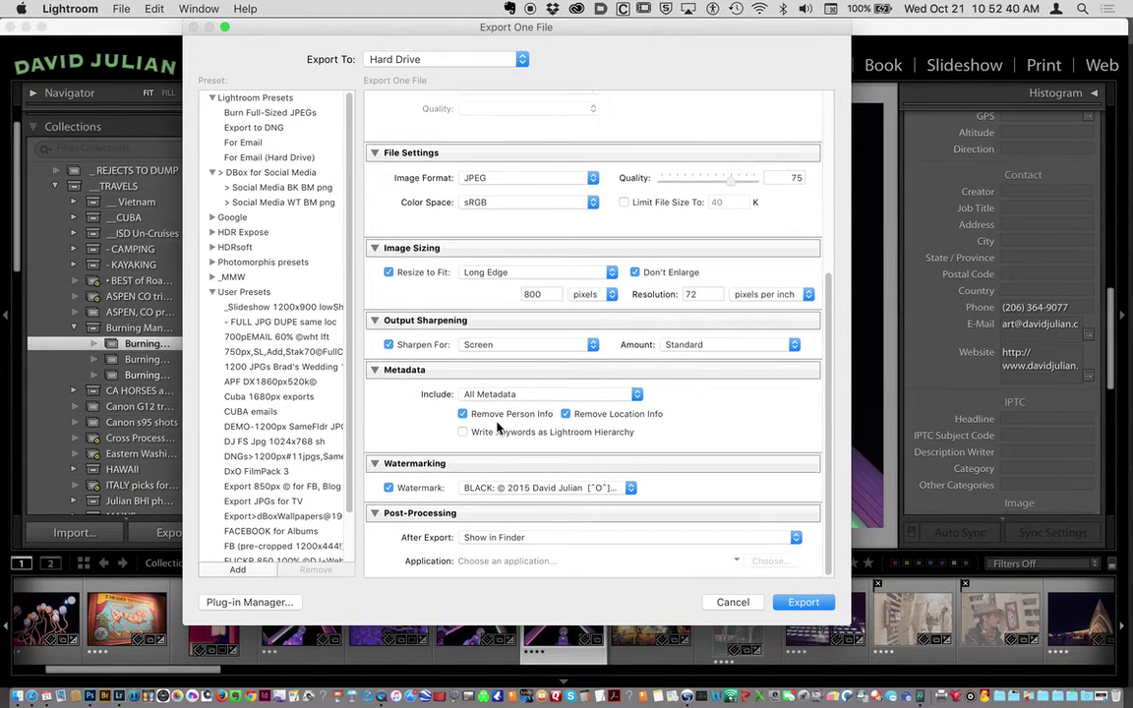
{"action": "left_click", "coordinate": [479, 394]}
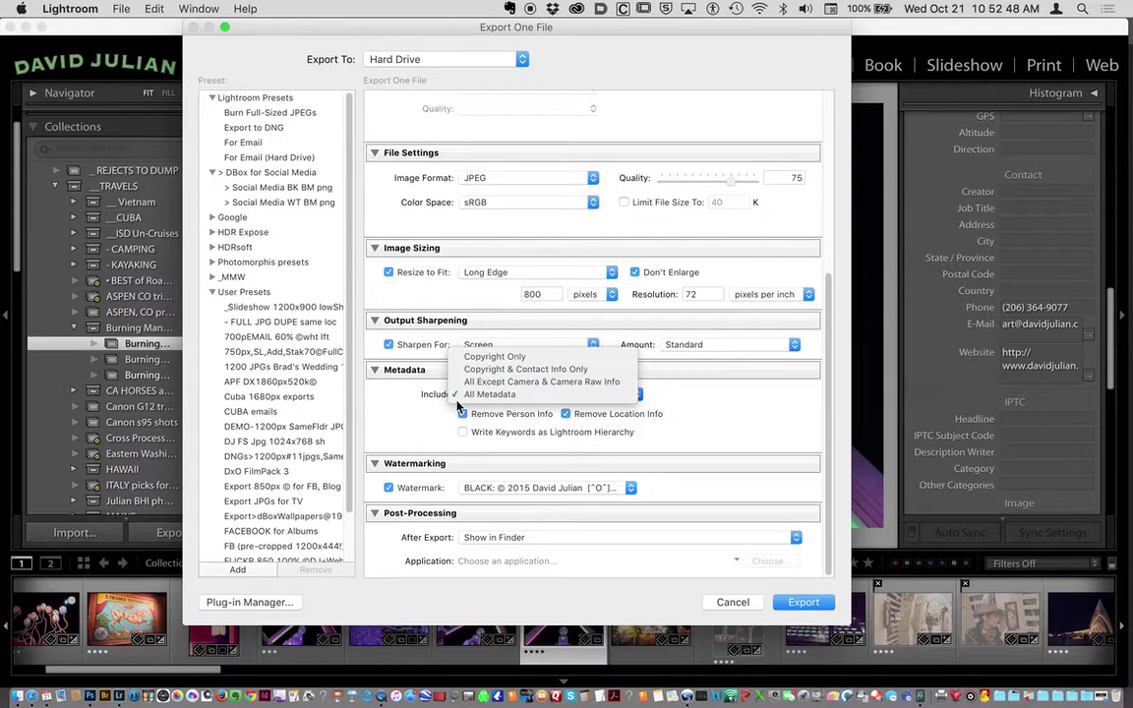
Set the Metadata Include option to Copyright & Contact Info Only.
{"action": "left_click", "coordinate": [482, 393]}
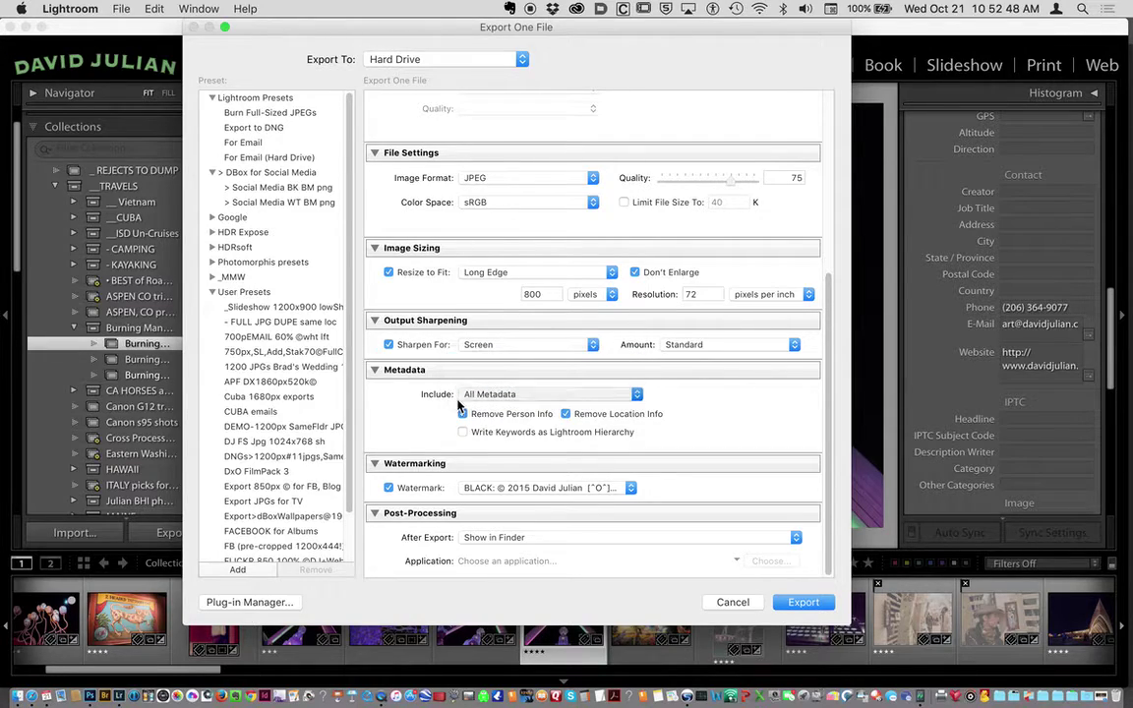
{"action": "left_click", "coordinate": [531, 395]}
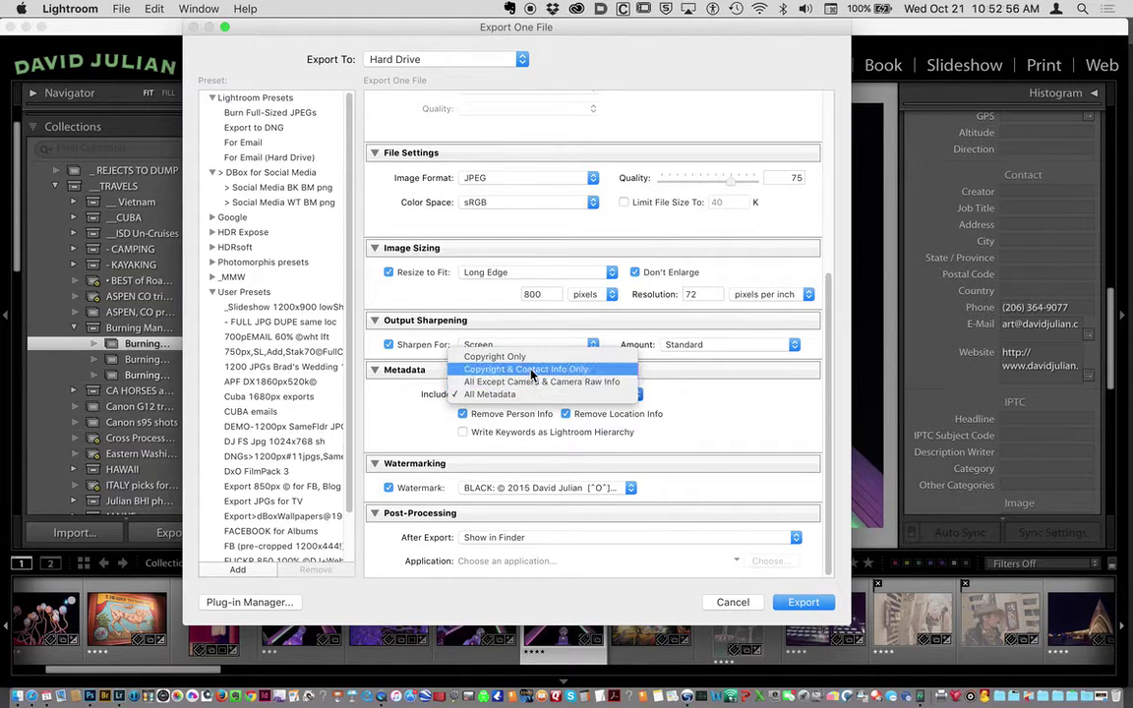
{"action": "left_click", "coordinate": [530, 358]}
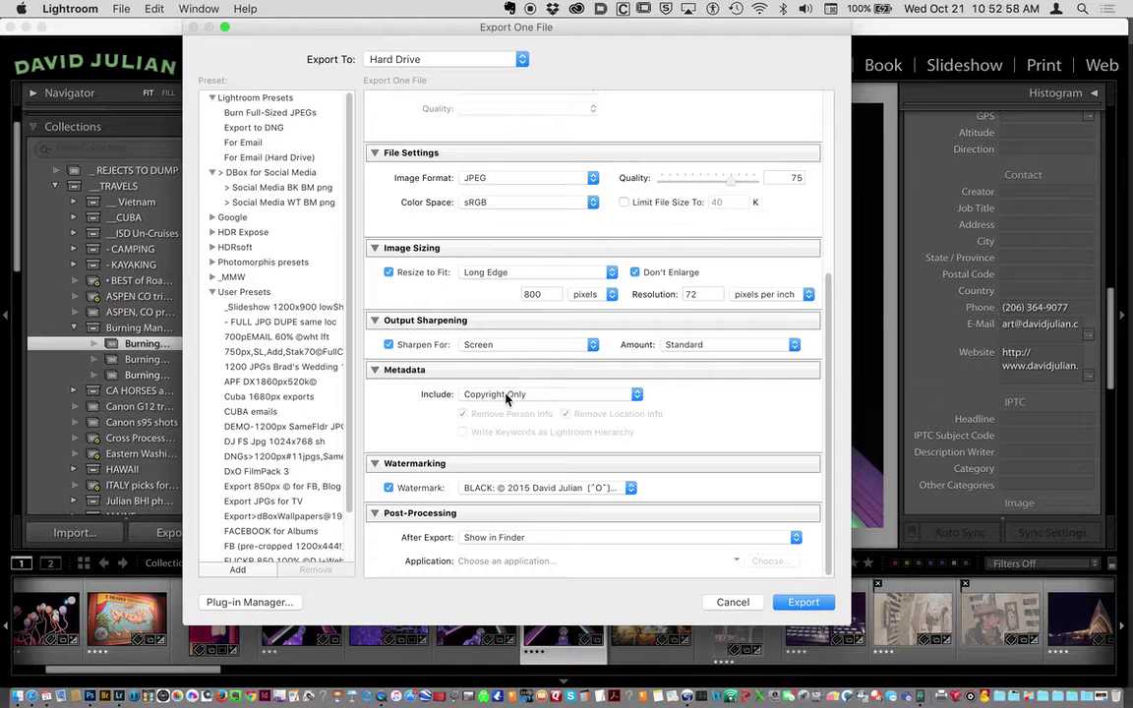
{"action": "left_click", "coordinate": [508, 398]}
{"action": "left_click", "coordinate": [523, 410]}
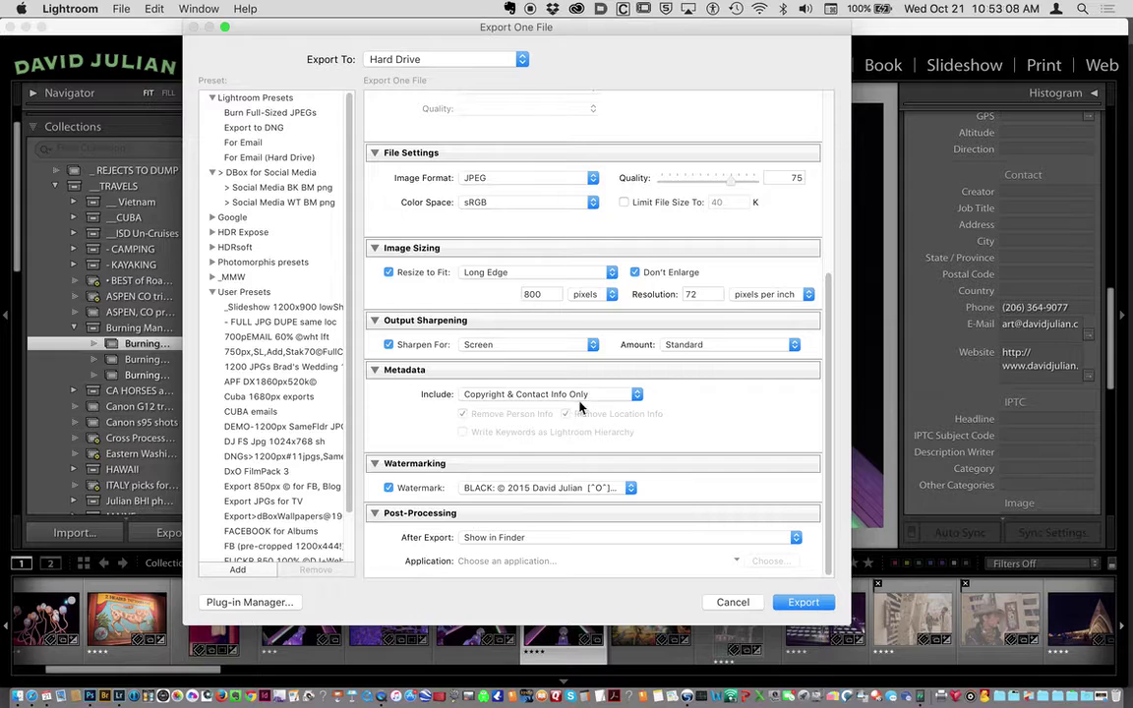
{"action": "scroll", "coordinate": [565, 438], "scroll_direction": "down", "scroll_amount": 1}
{"action": "scroll", "coordinate": [565, 438], "scroll_direction": "up", "scroll_amount": 1}
{"action": "left_click", "coordinate": [498, 491]}
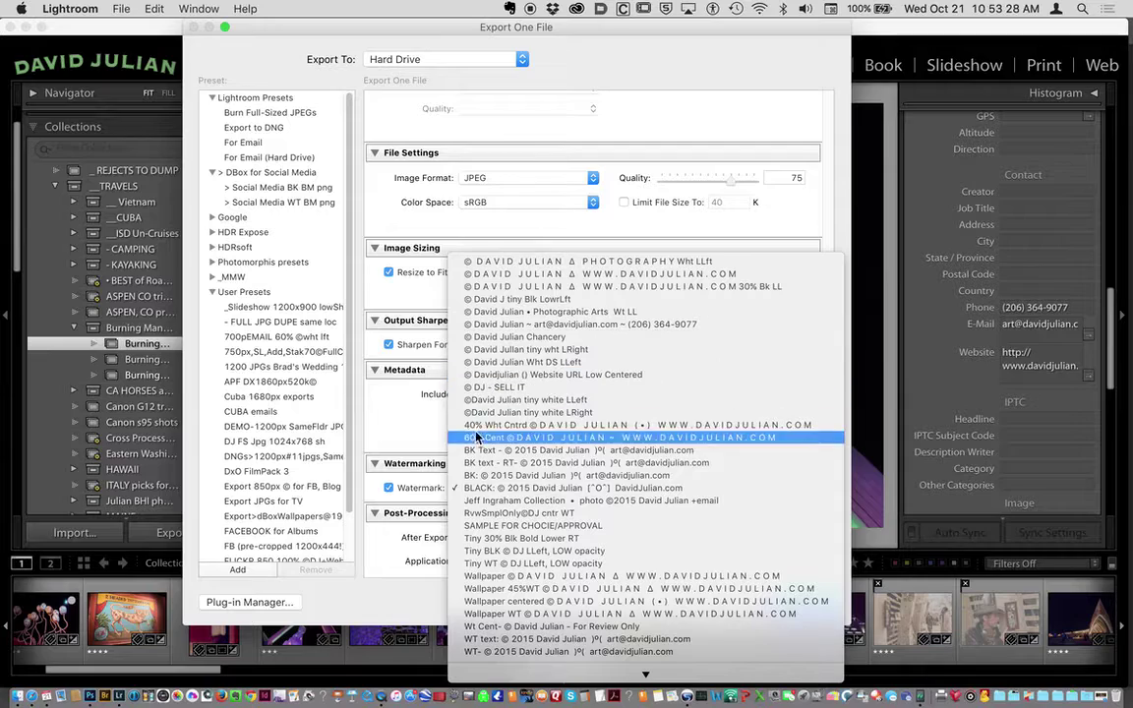
{"action": "left_click", "coordinate": [480, 491]}
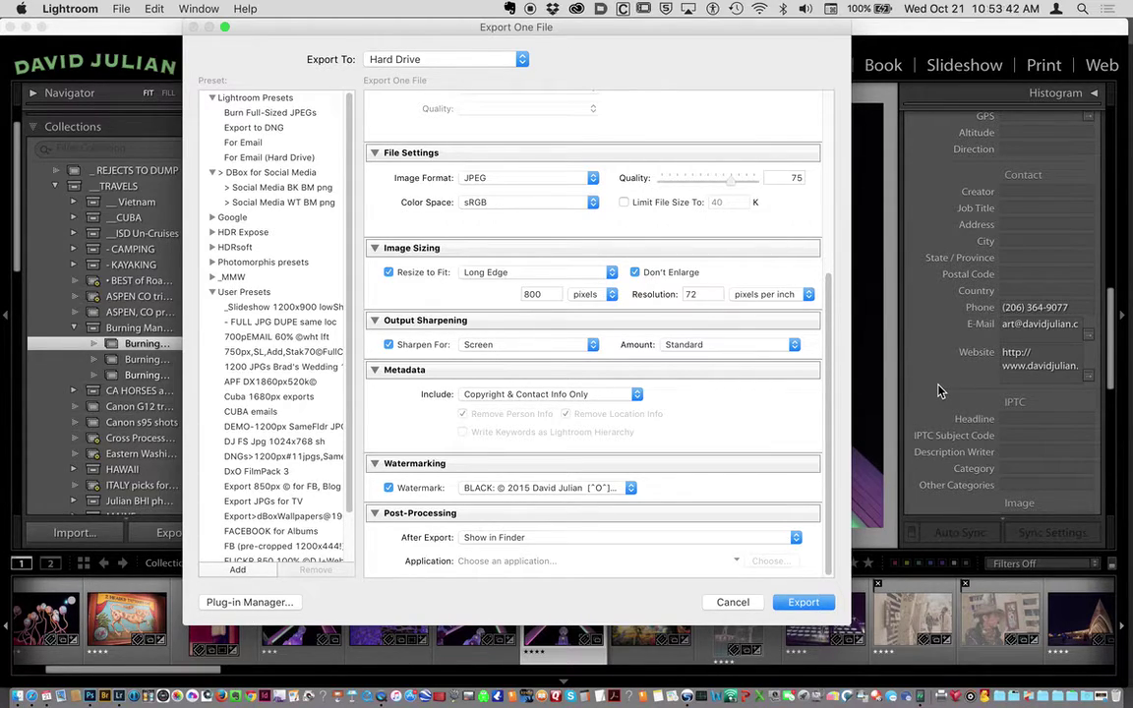
{"action": "left_click", "coordinate": [623, 490]}
{"action": "mouse_move", "coordinate": [619, 676]}
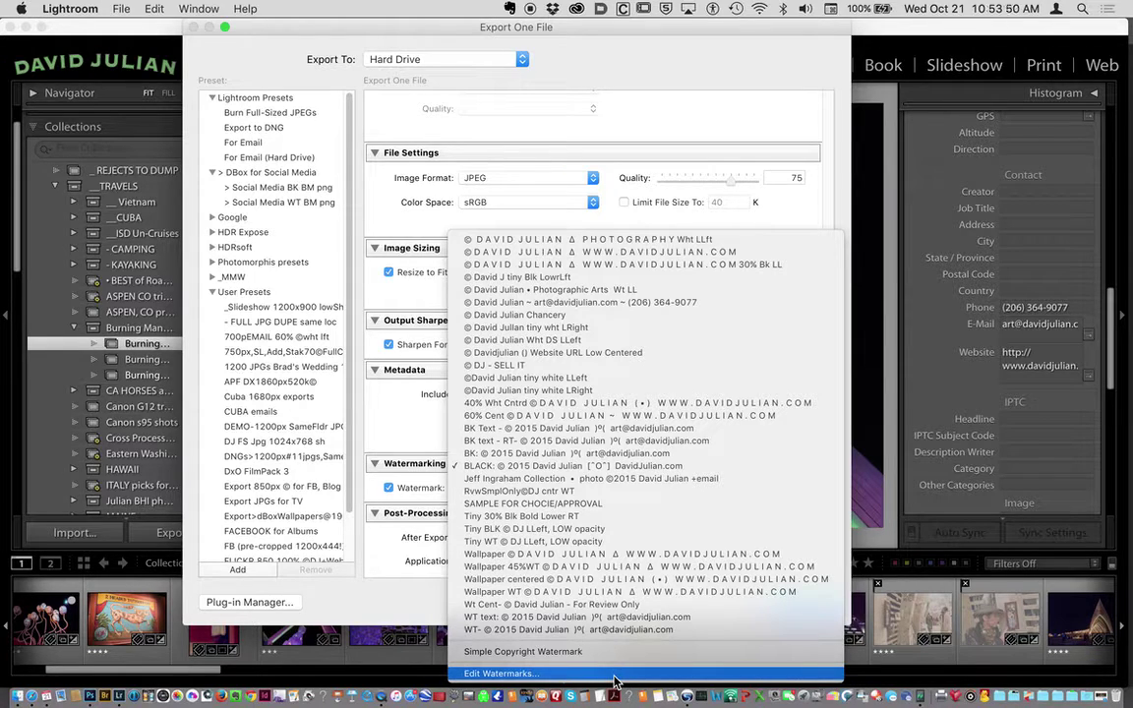
Open the Watermark Editor showing the black Arial copyright text watermark at opacity 20.
{"action": "left_click", "coordinate": [619, 674]}
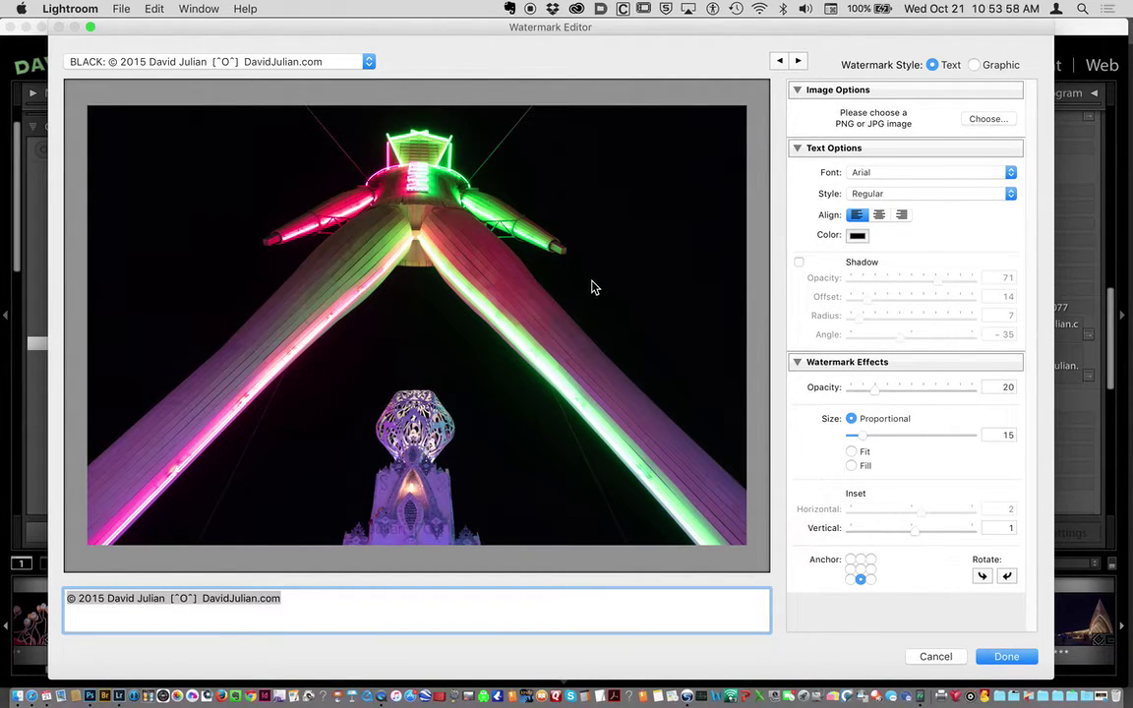
{"action": "left_click", "coordinate": [797, 63]}
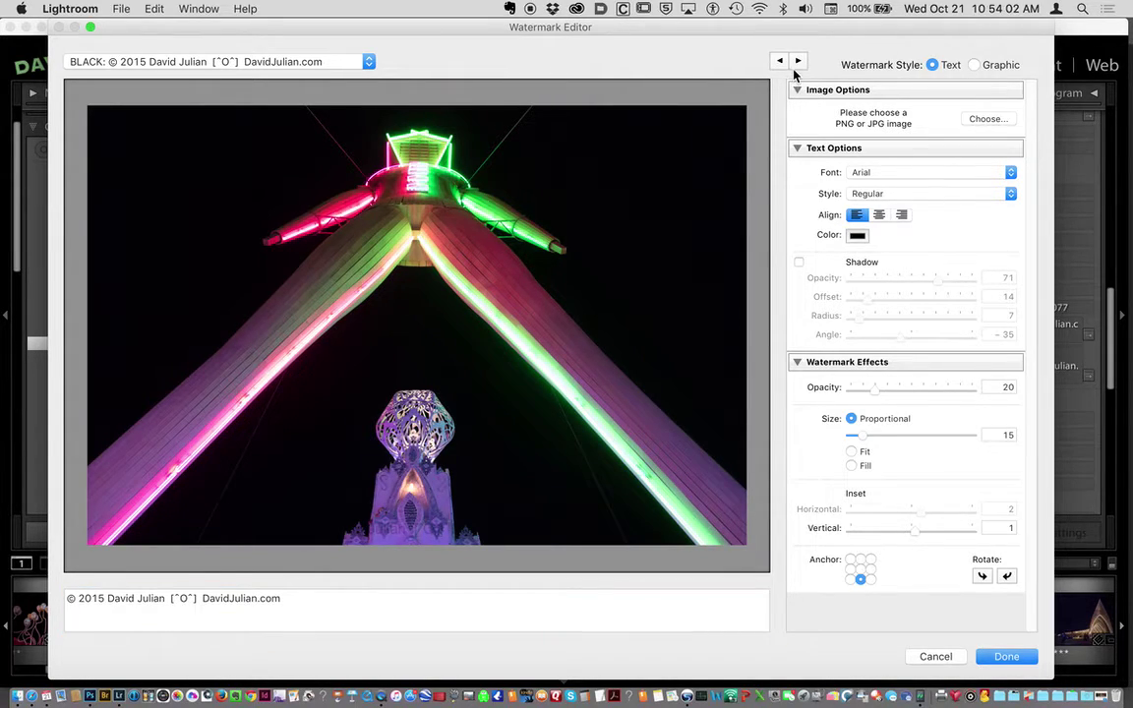
{"action": "mouse_move", "coordinate": [459, 324]}
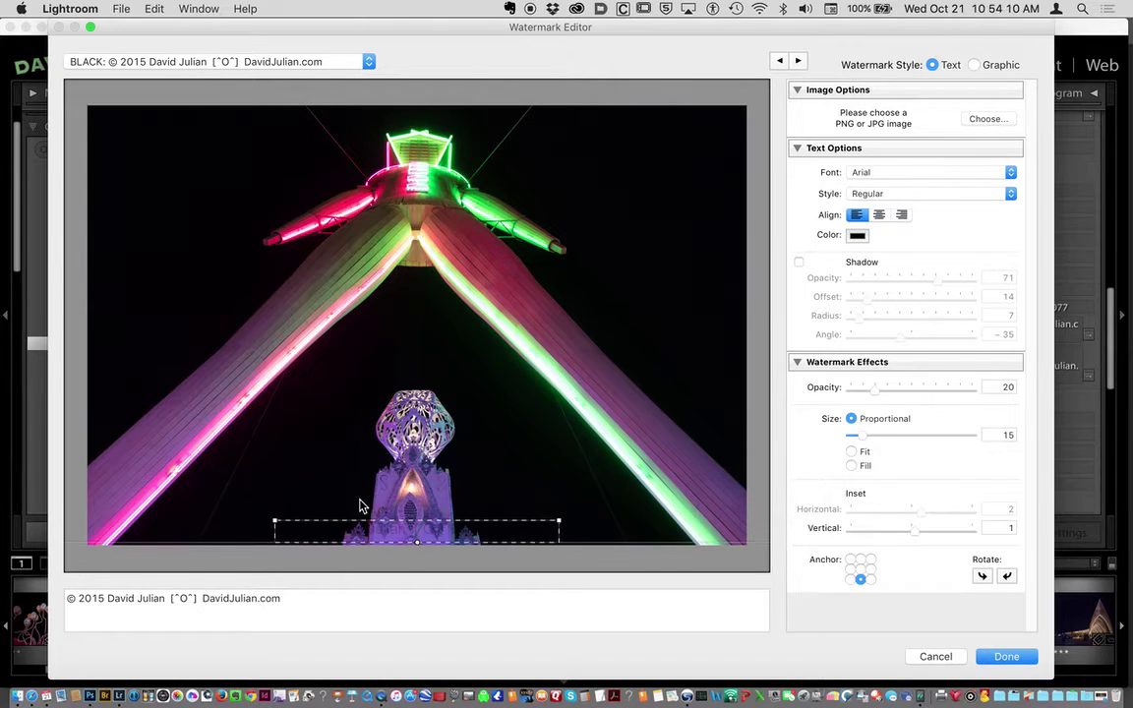
Switch to the white WT- watermark preset, with horizontal inset 5 and opacity 55.
{"action": "left_click", "coordinate": [263, 62]}
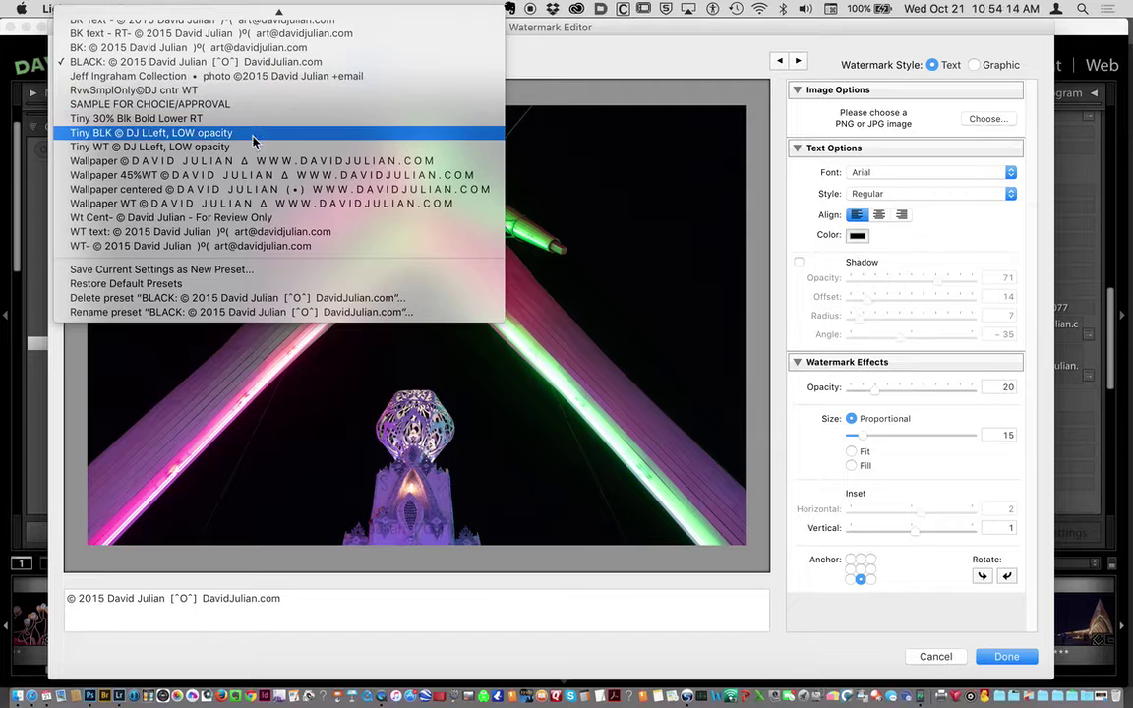
{"action": "left_click", "coordinate": [226, 245]}
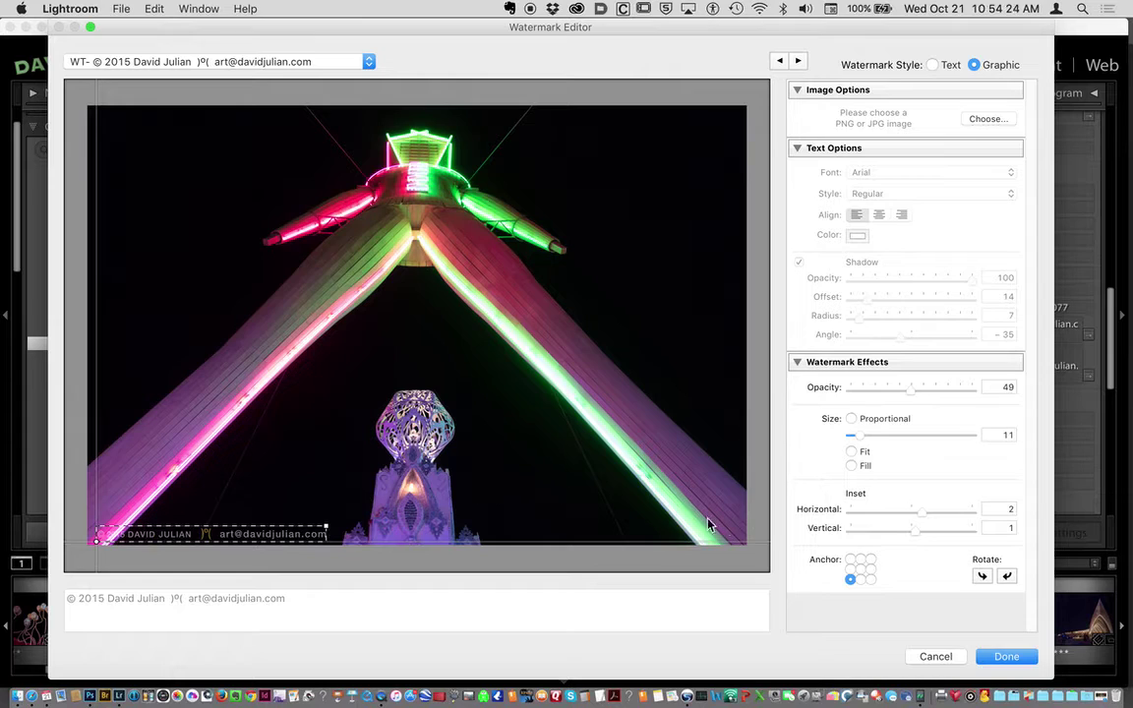
{"action": "left_click_drag", "start_coordinate": [917, 519], "coordinate": [940, 518]}
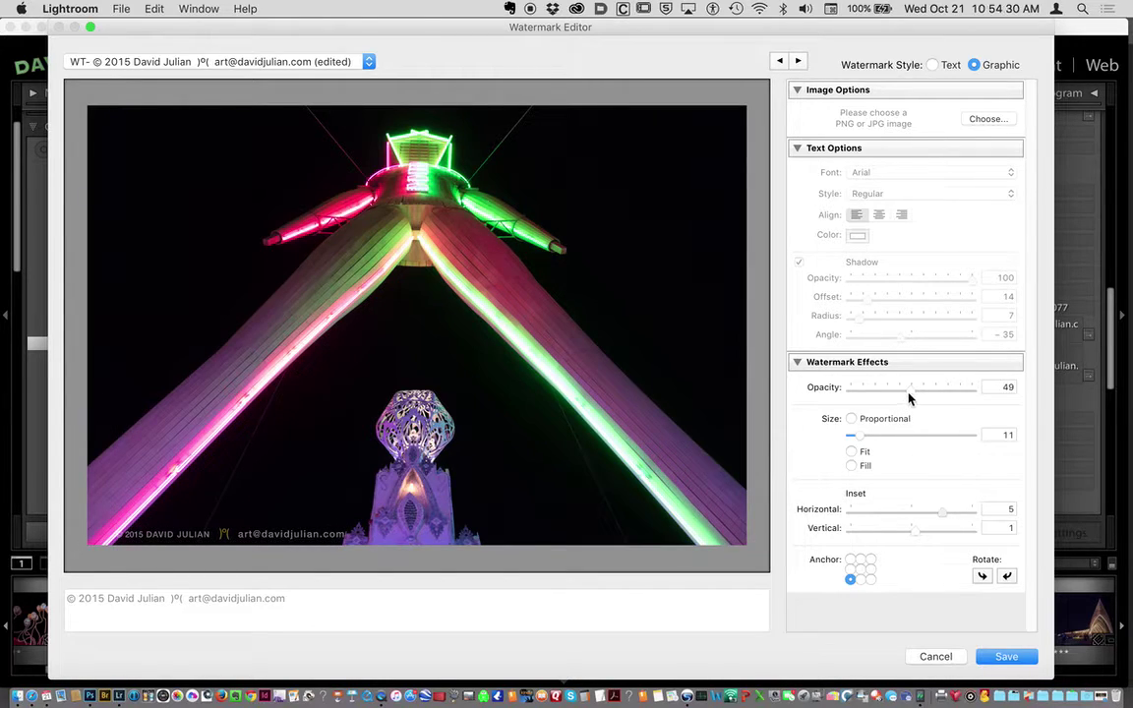
{"action": "mouse_move", "coordinate": [915, 393]}
{"action": "left_mouse_down"}
{"action": "mouse_move", "coordinate": [983, 397]}
{"action": "mouse_move", "coordinate": [903, 396]}
{"action": "mouse_move", "coordinate": [918, 401]}
{"action": "left_mouse_up"}
{"action": "mouse_move", "coordinate": [278, 523]}
Apply the WT text watermark preset, keeping Arial as the font.
{"action": "left_click", "coordinate": [308, 63]}
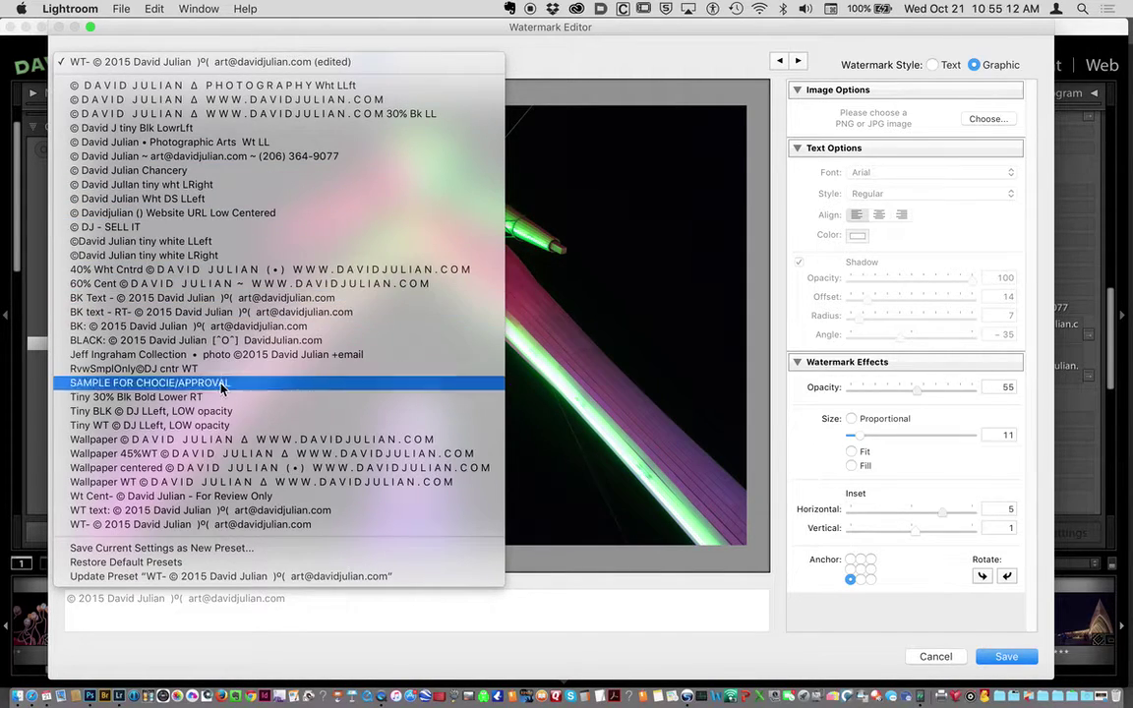
{"action": "left_click", "coordinate": [193, 512]}
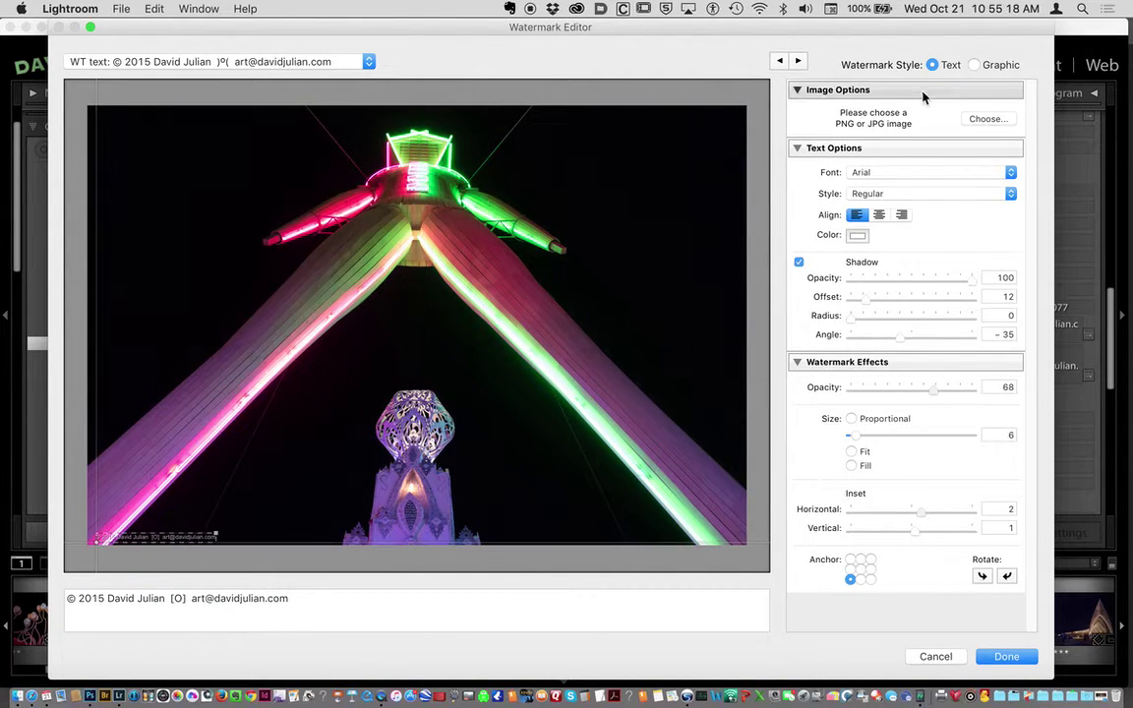
{"action": "left_click", "coordinate": [872, 172]}
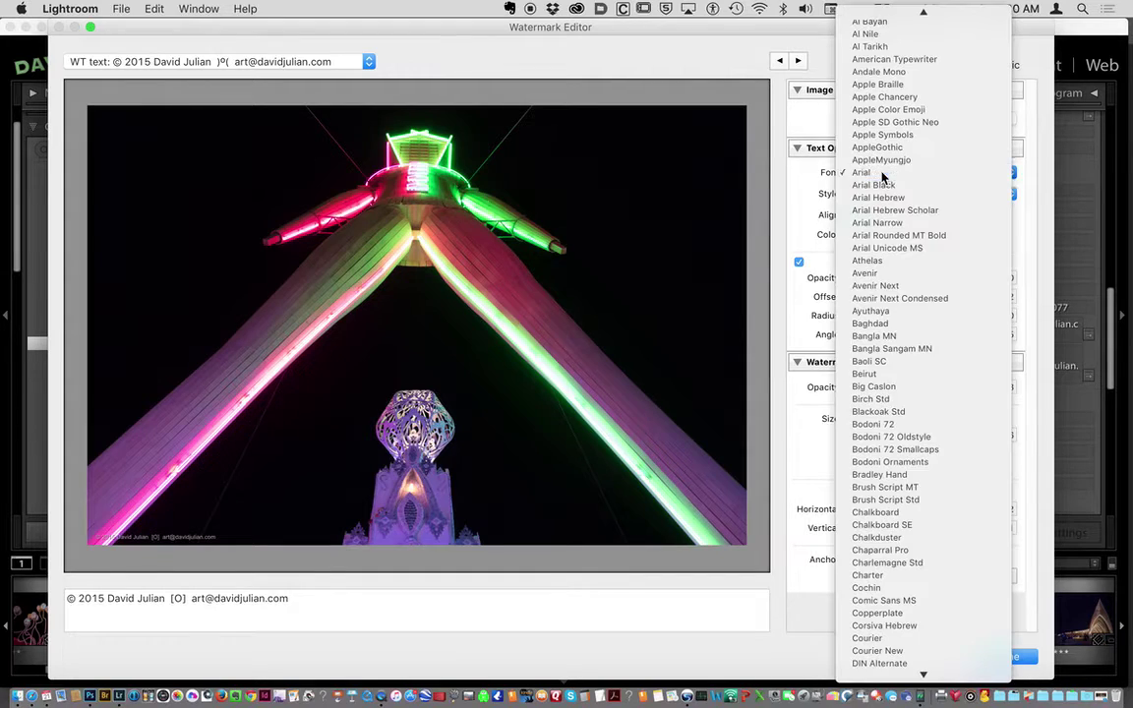
{"action": "left_click", "coordinate": [881, 174]}
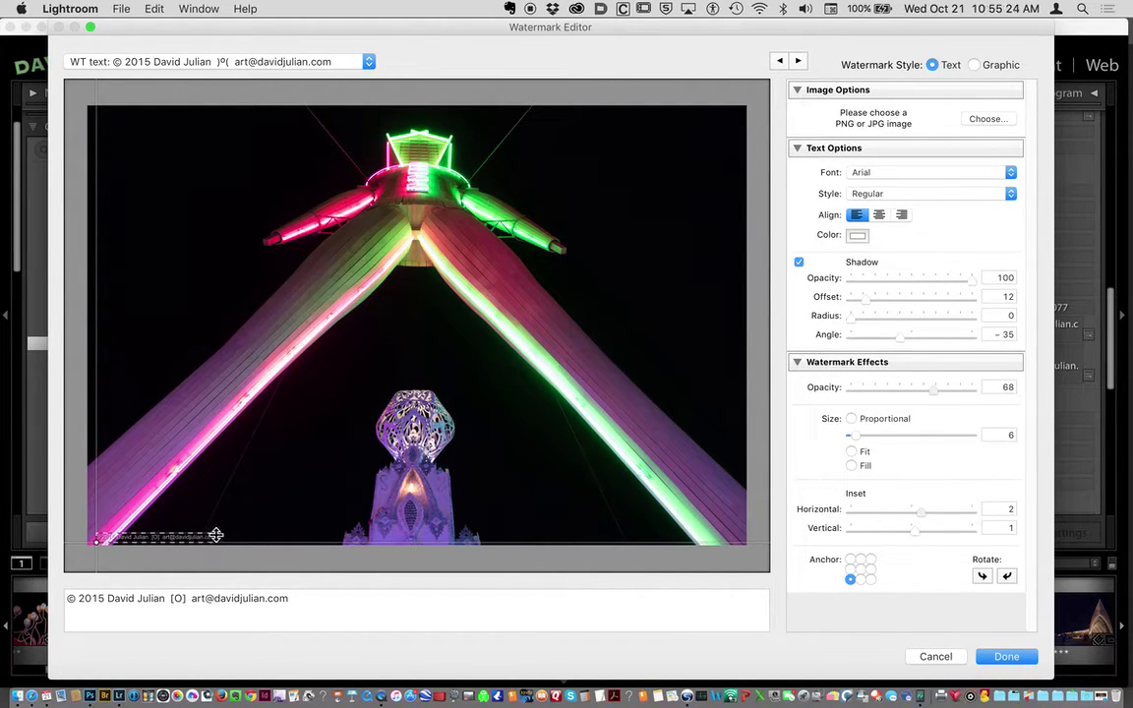
Set the watermark to size 10, horizontal inset 6, opacity 75, and shadow opacity 88.
{"action": "left_click_drag", "start_coordinate": [216, 535], "coordinate": [285, 529]}
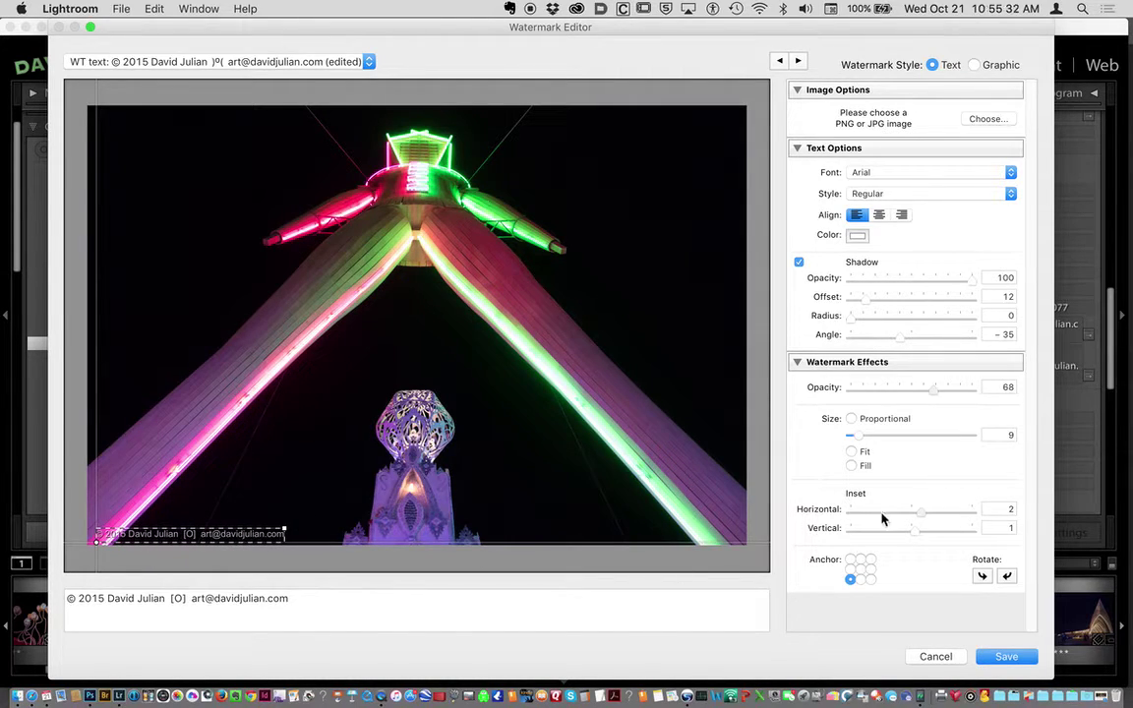
{"action": "left_click_drag", "start_coordinate": [927, 513], "coordinate": [919, 517]}
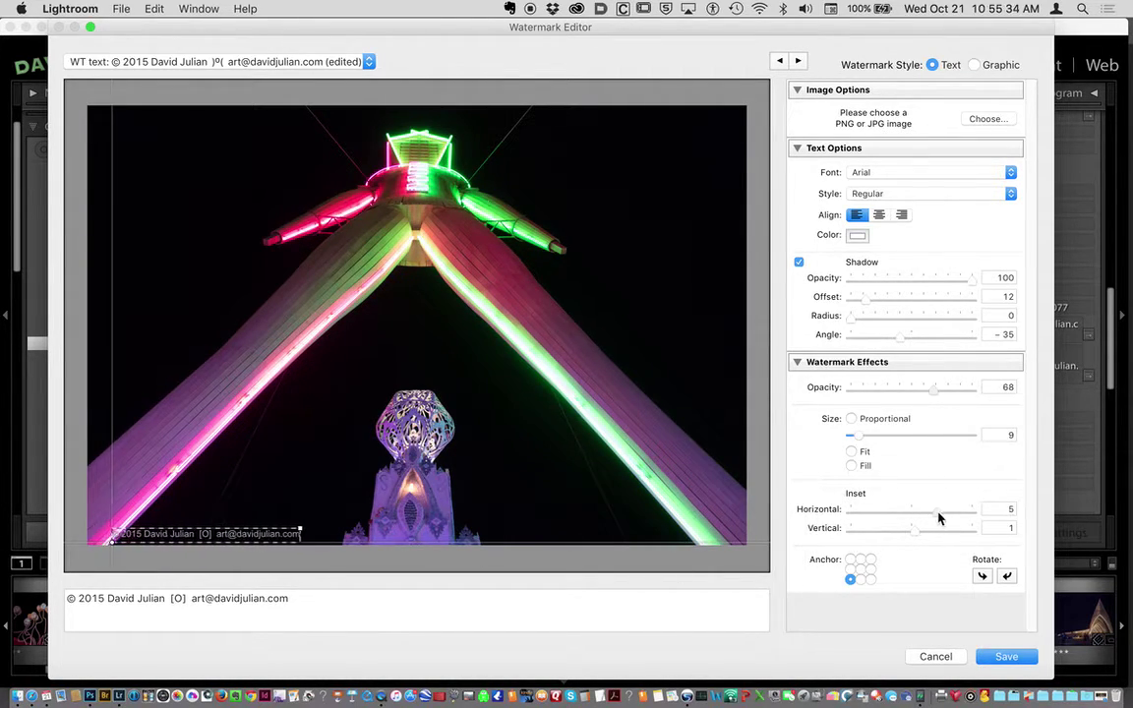
{"action": "left_click_drag", "start_coordinate": [939, 518], "coordinate": [945, 523]}
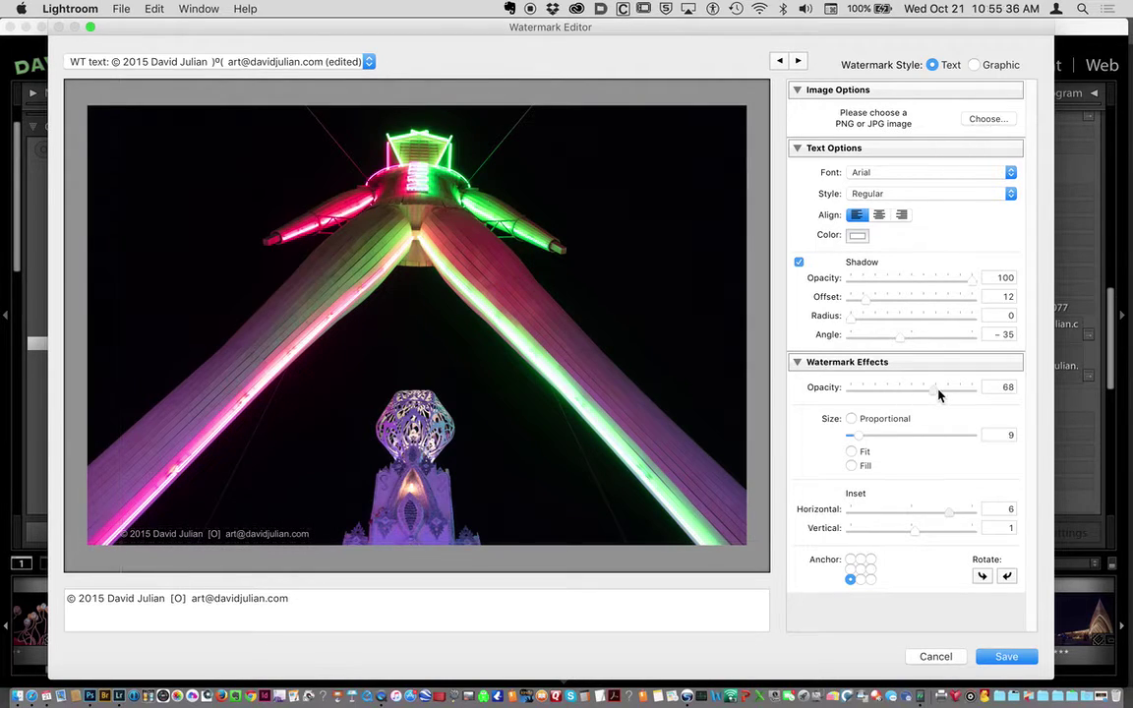
{"action": "left_click_drag", "start_coordinate": [937, 393], "coordinate": [948, 392]}
{"action": "left_click_drag", "start_coordinate": [857, 442], "coordinate": [861, 442]}
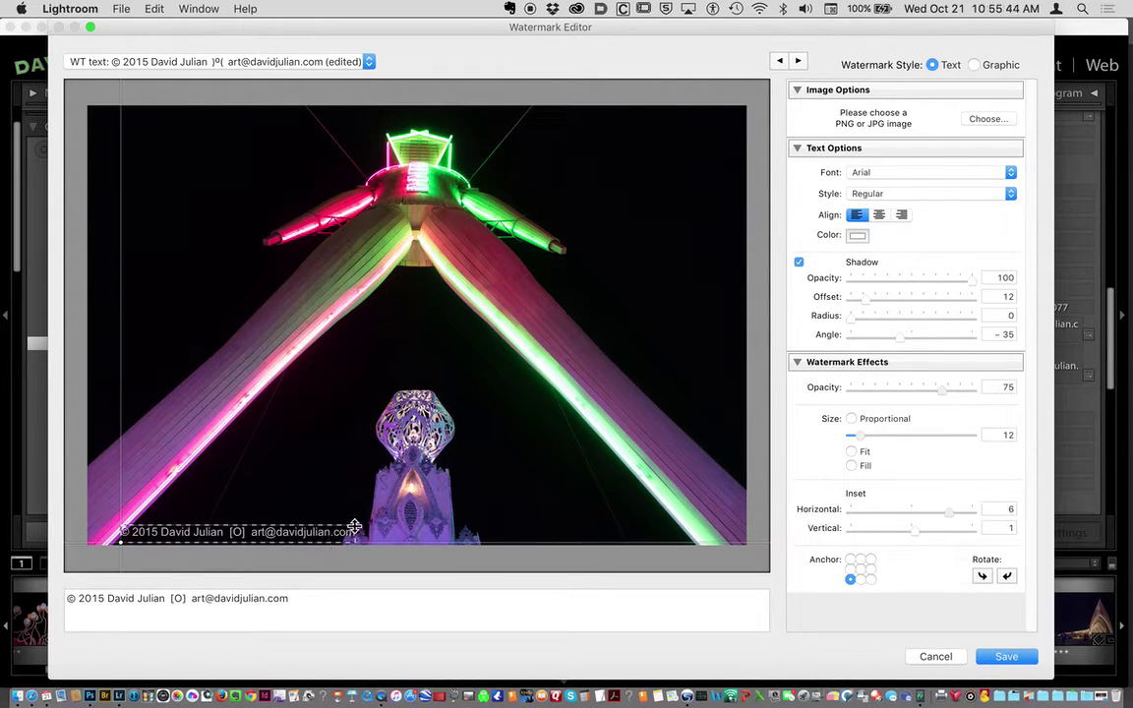
{"action": "left_click_drag", "start_coordinate": [354, 527], "coordinate": [308, 537]}
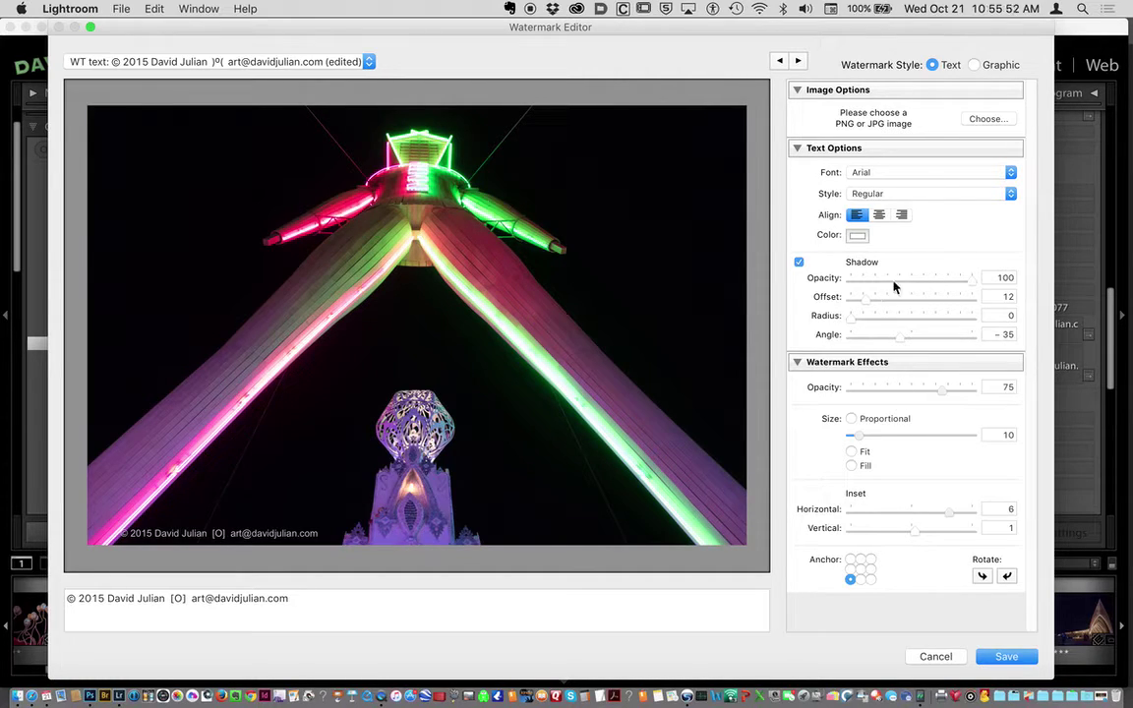
{"action": "left_click_drag", "start_coordinate": [969, 283], "coordinate": [958, 285]}
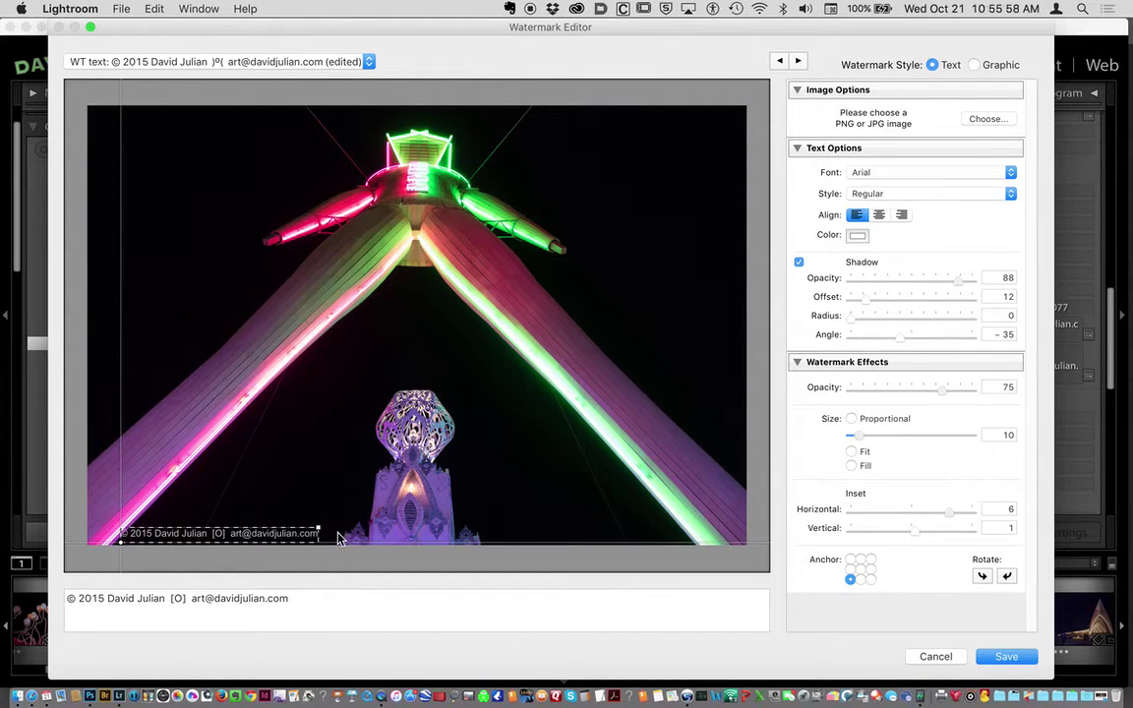
Copy the full copyright line from the watermark text, leaving the text unchanged.
{"action": "triple_click", "coordinate": [187, 598]}
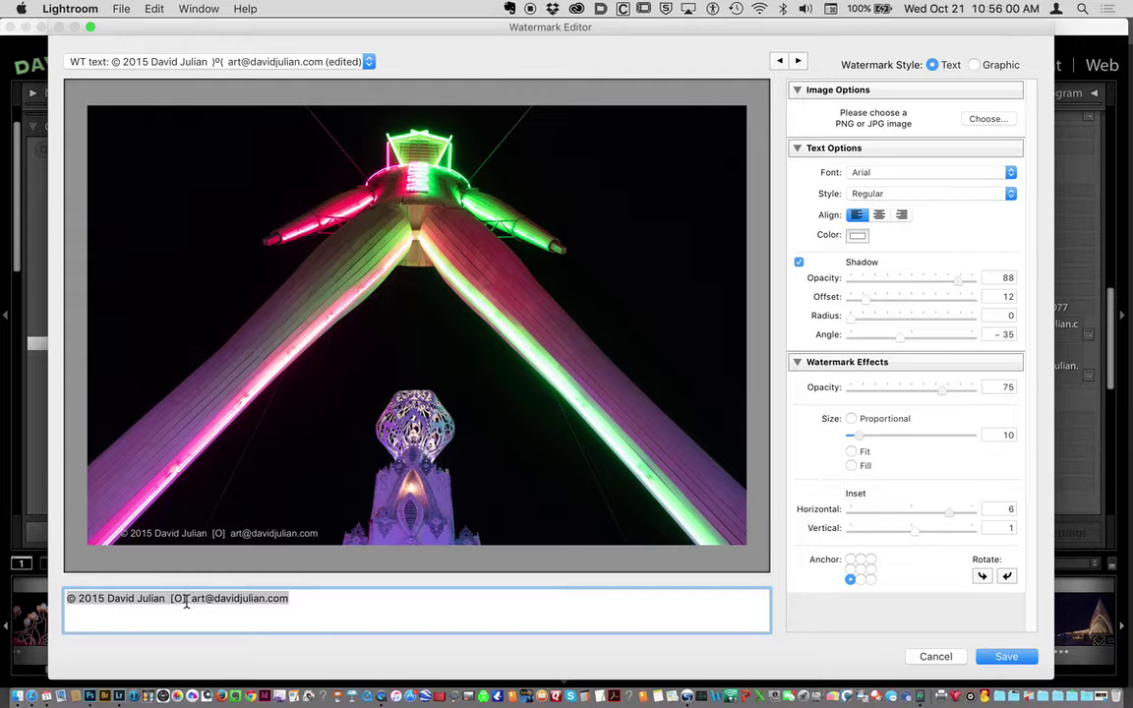
{"action": "left_click", "coordinate": [190, 598]}
{"action": "key", "text": "BackSpace"}
{"action": "key", "text": "BackSpace"}
{"action": "key", "text": "BackSpace"}
{"action": "key", "text": "BackSpace"}
{"action": "key", "text": "BackSpace"}
{"action": "key", "text": "BackSpace"}
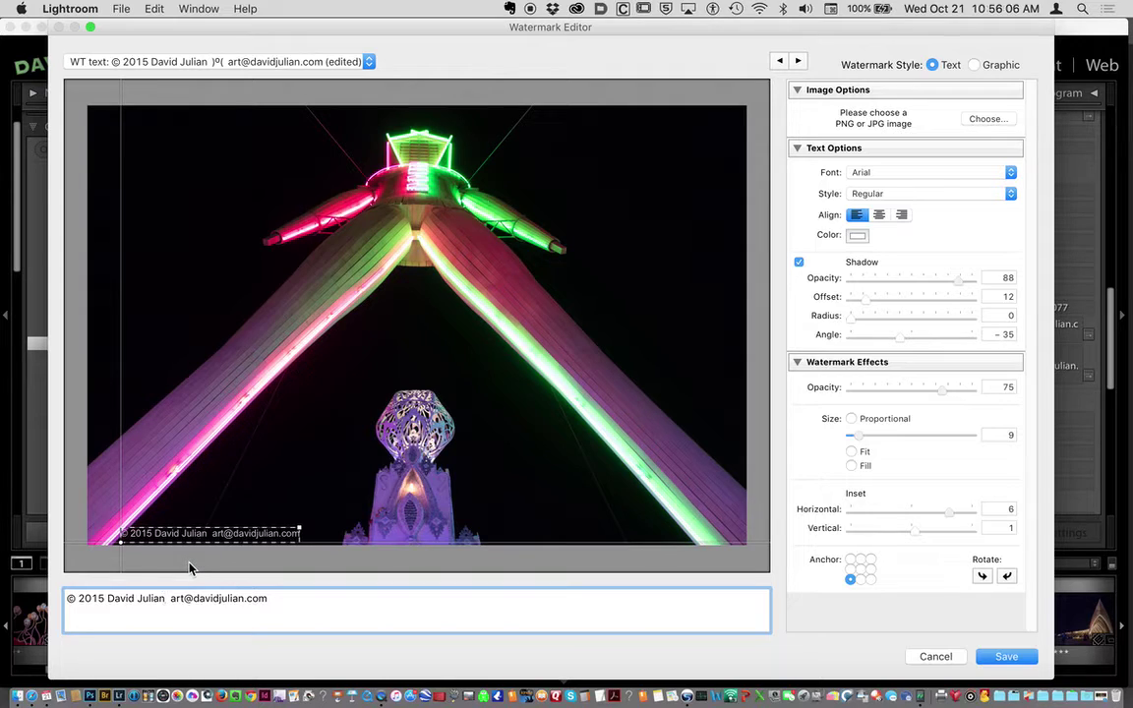
{"action": "key", "text": "super+z"}
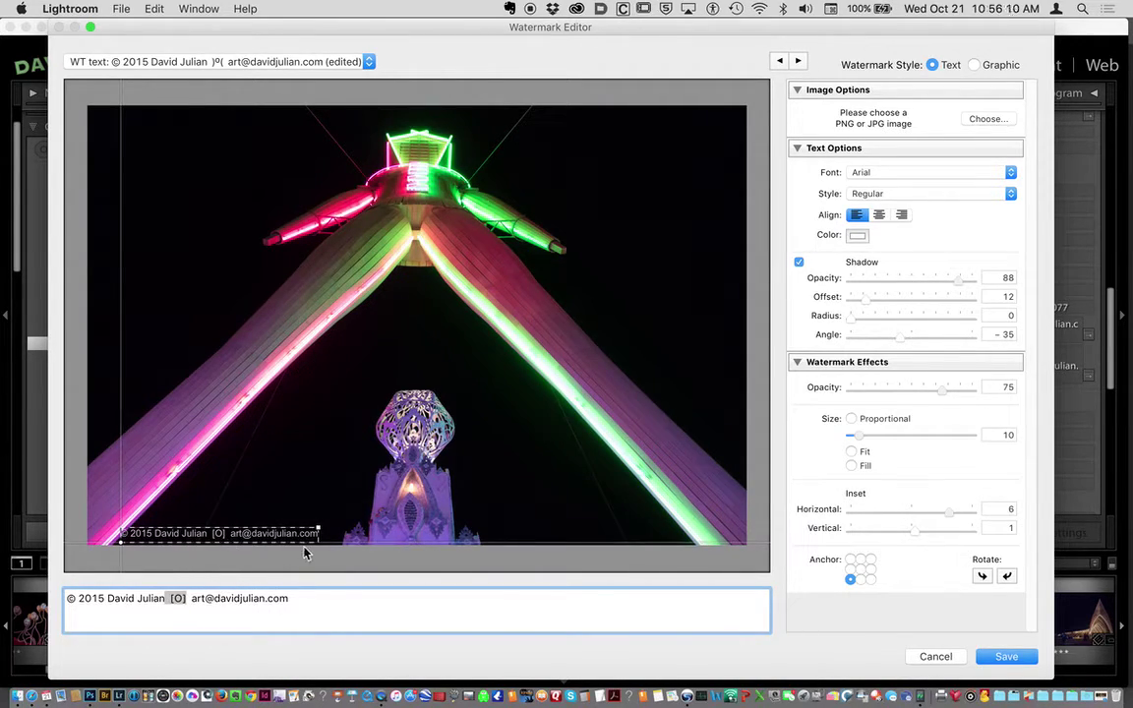
{"action": "left_click", "coordinate": [315, 601]}
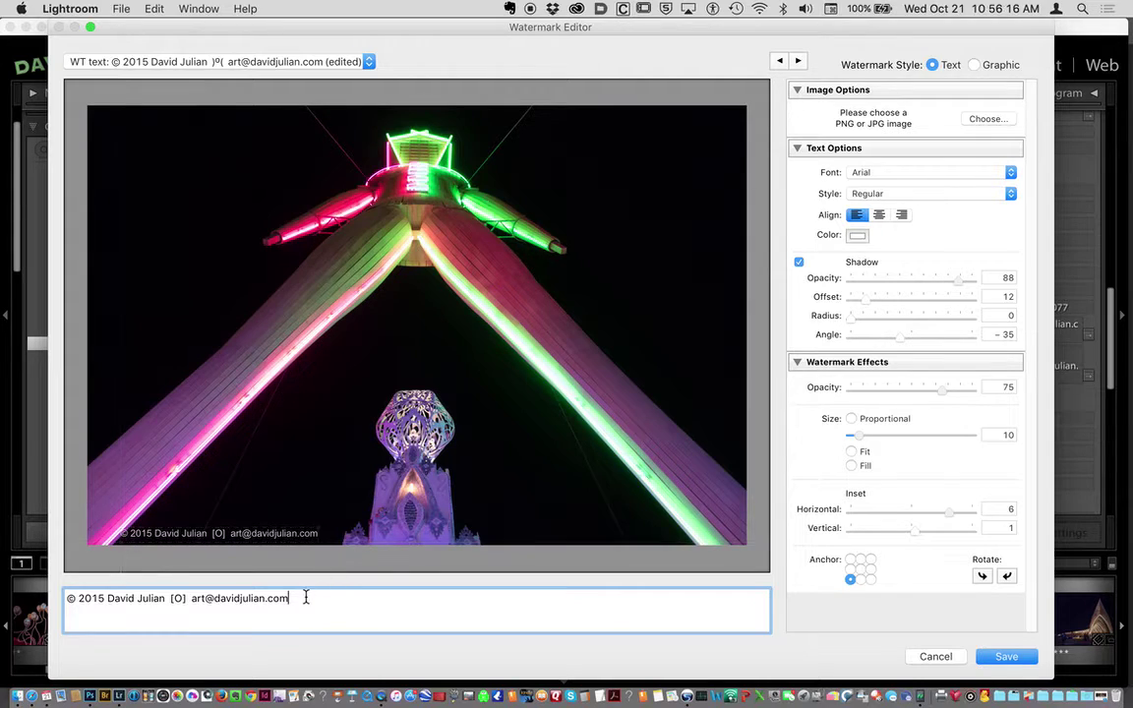
{"action": "left_click_drag", "start_coordinate": [296, 598], "coordinate": [100, 568]}
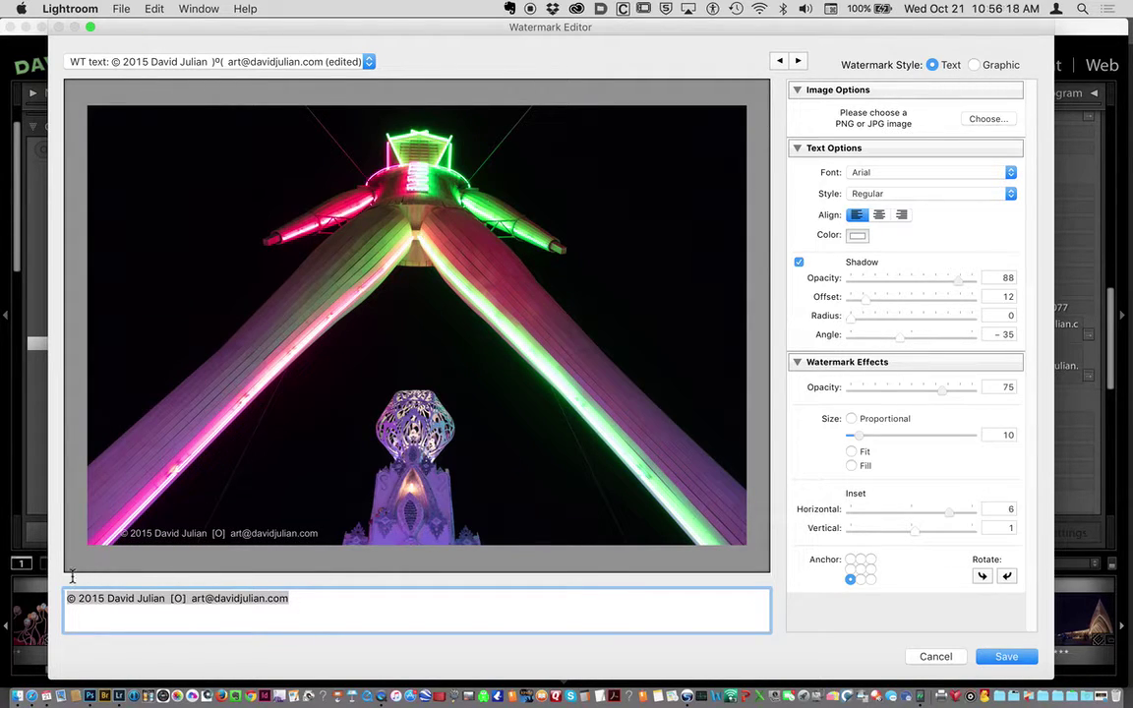
{"action": "left_click", "coordinate": [120, 9]}
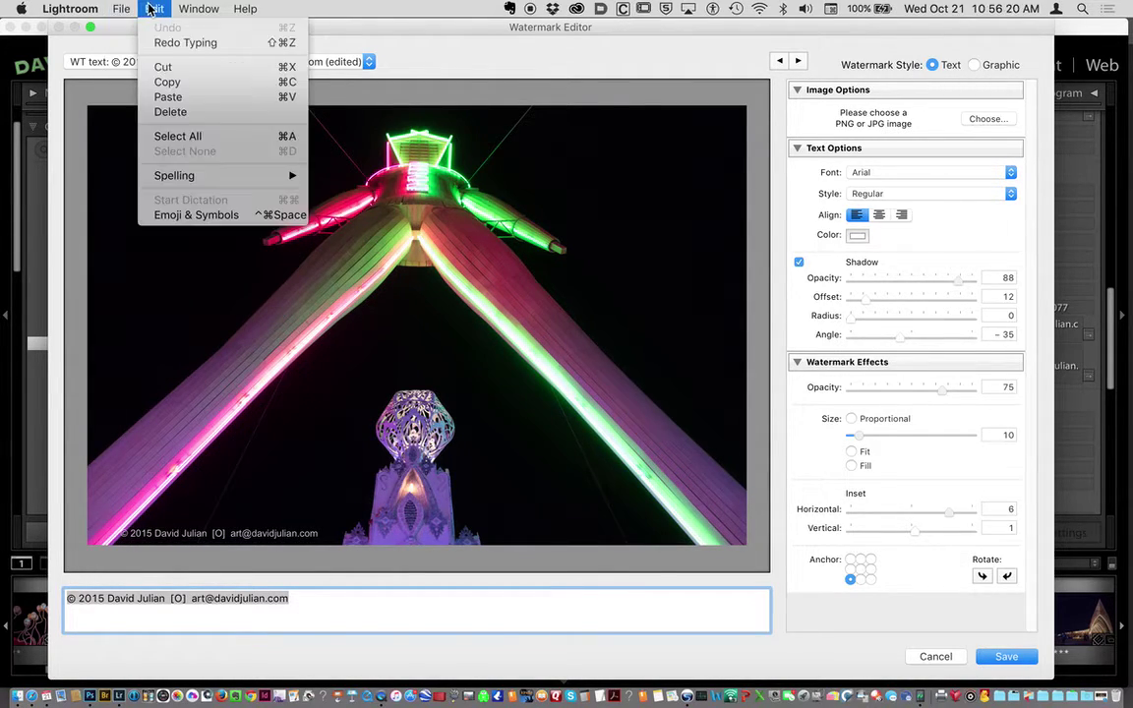
{"action": "left_click", "coordinate": [169, 79]}
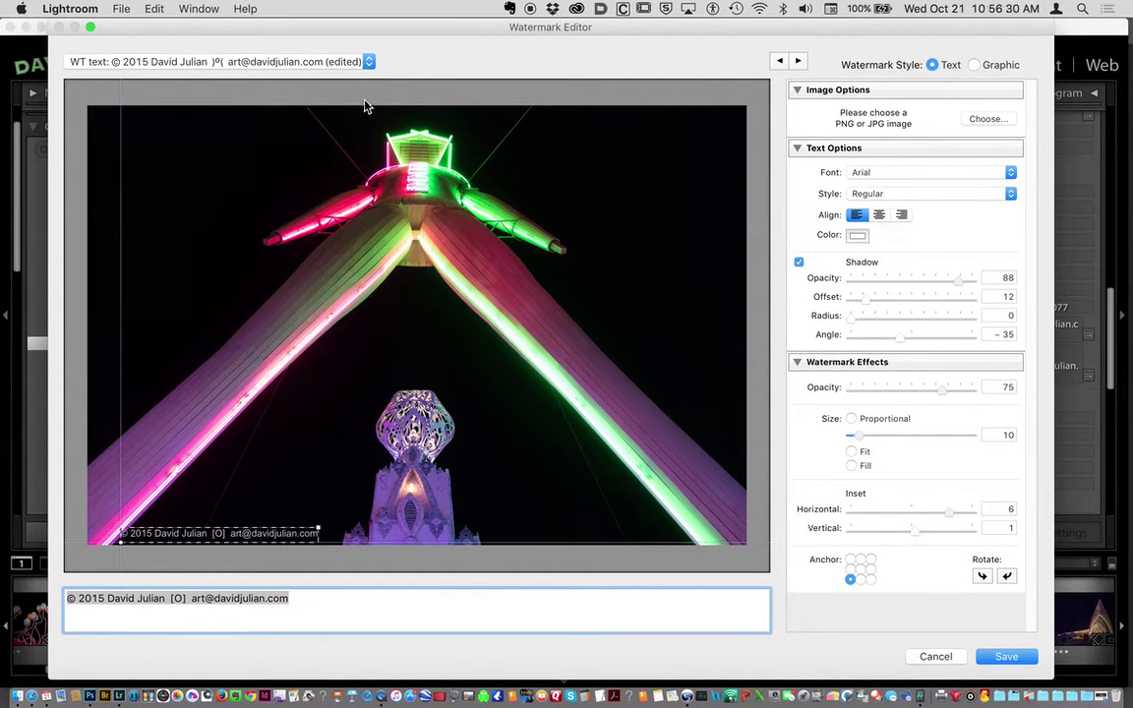
Save the watermark as a new preset named after its copyright line.
{"action": "left_click", "coordinate": [995, 656]}
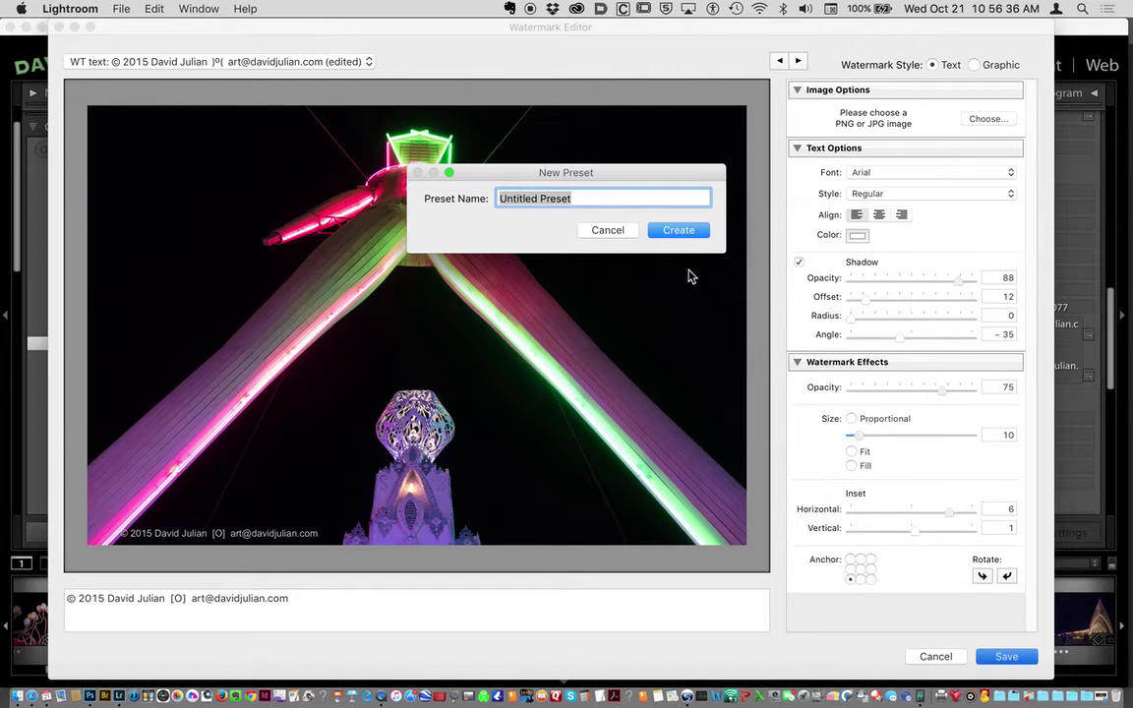
{"action": "left_click", "coordinate": [152, 8]}
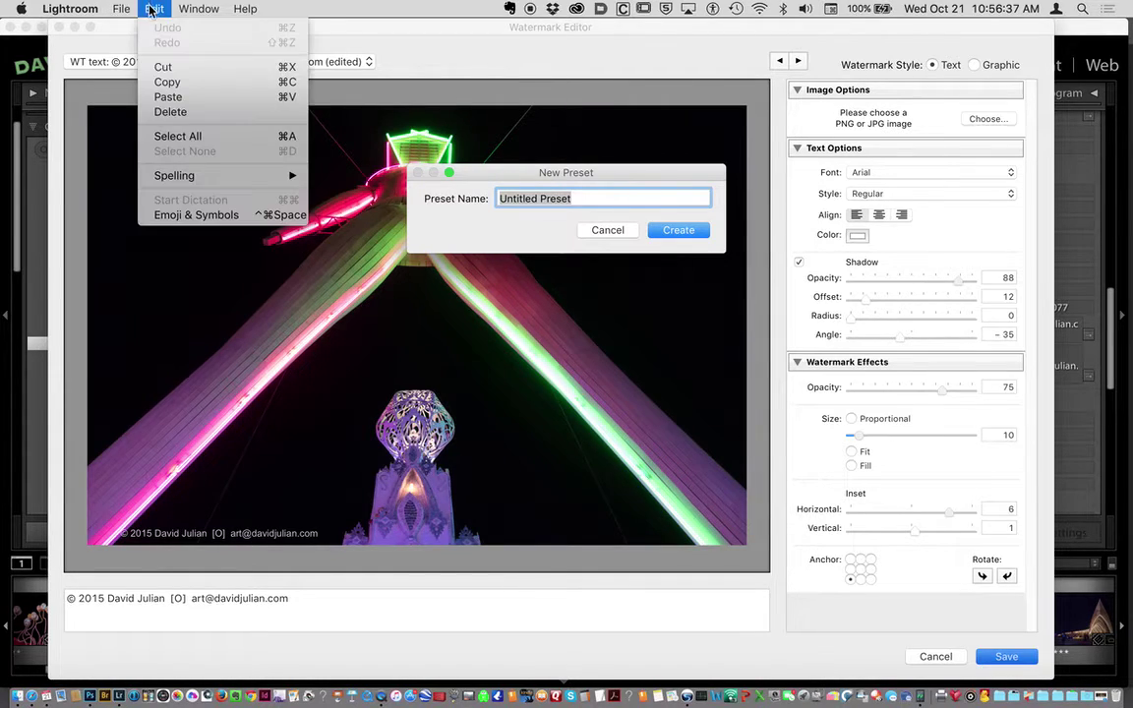
{"action": "left_click", "coordinate": [165, 96]}
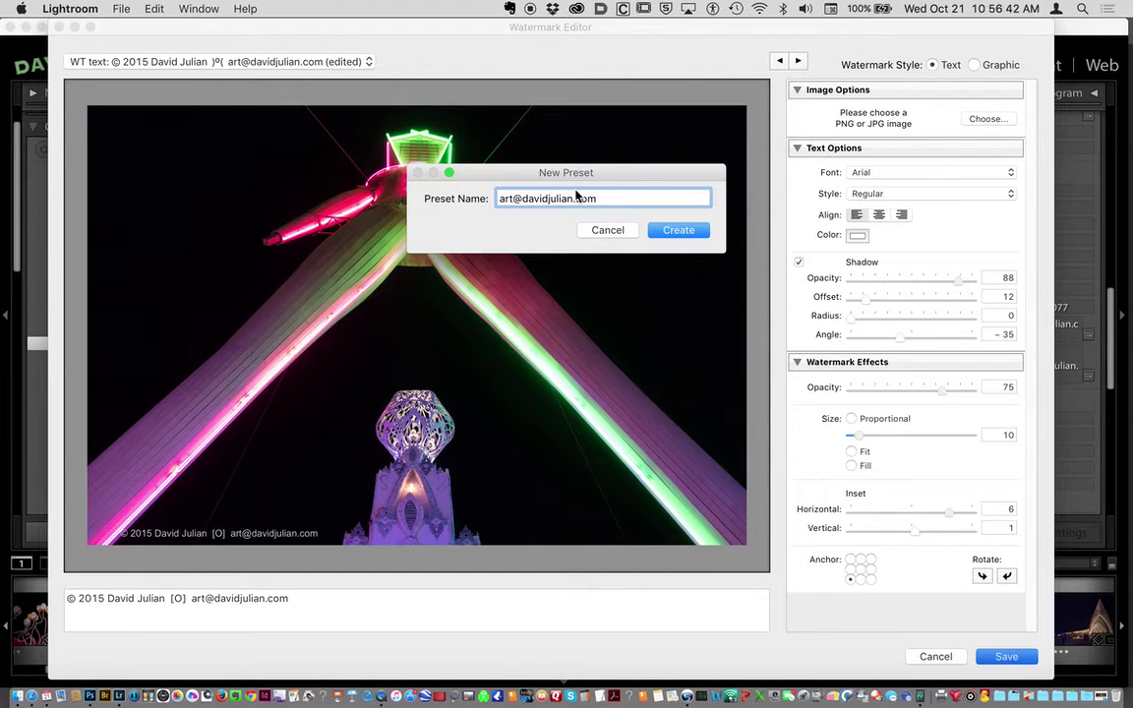
{"action": "key", "text": "super+z"}
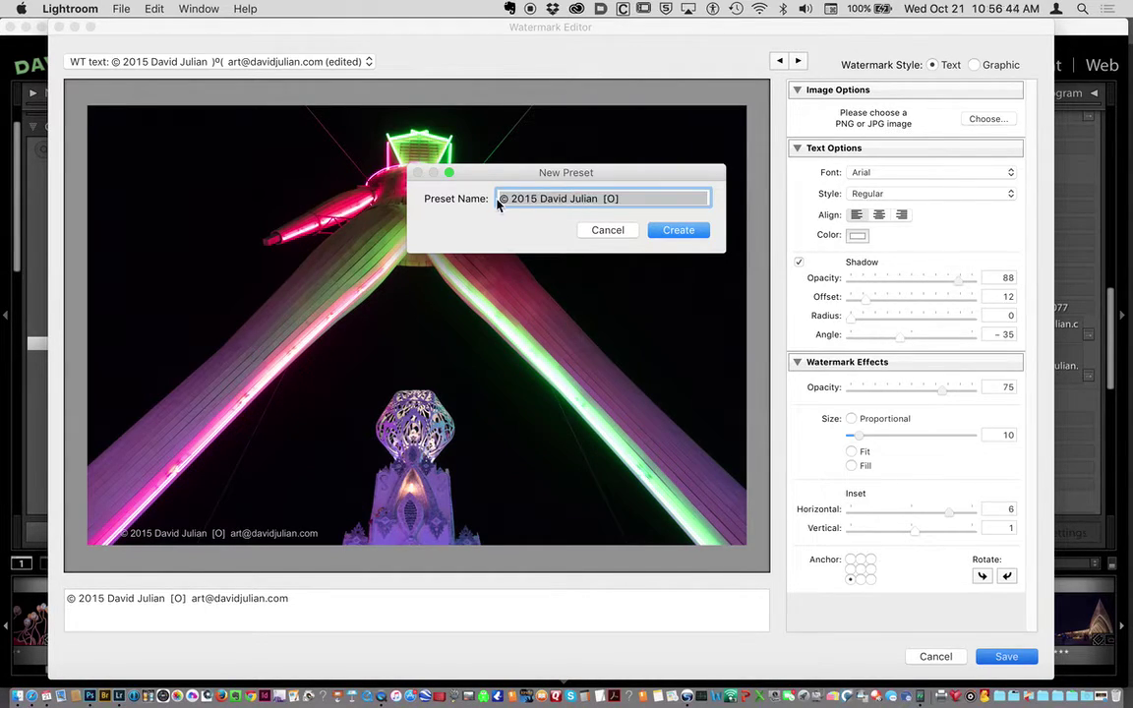
Create the new copyright watermark preset and keep it selected for export.
{"action": "left_click", "coordinate": [693, 238]}
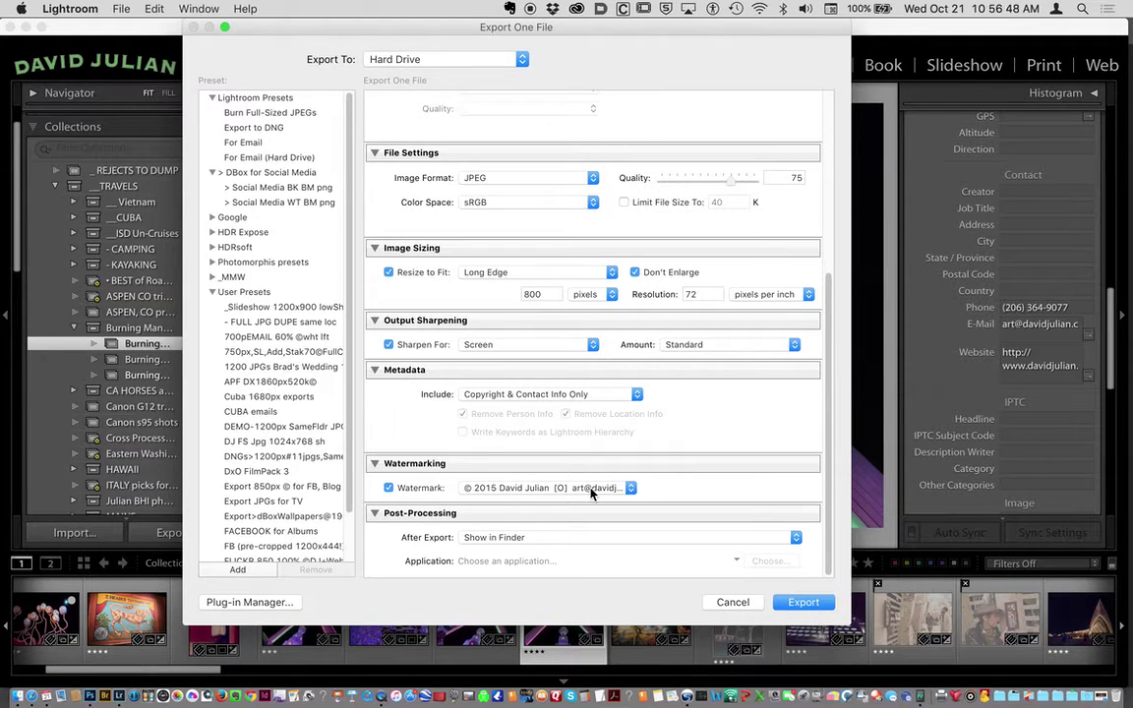
{"action": "left_click", "coordinate": [555, 488]}
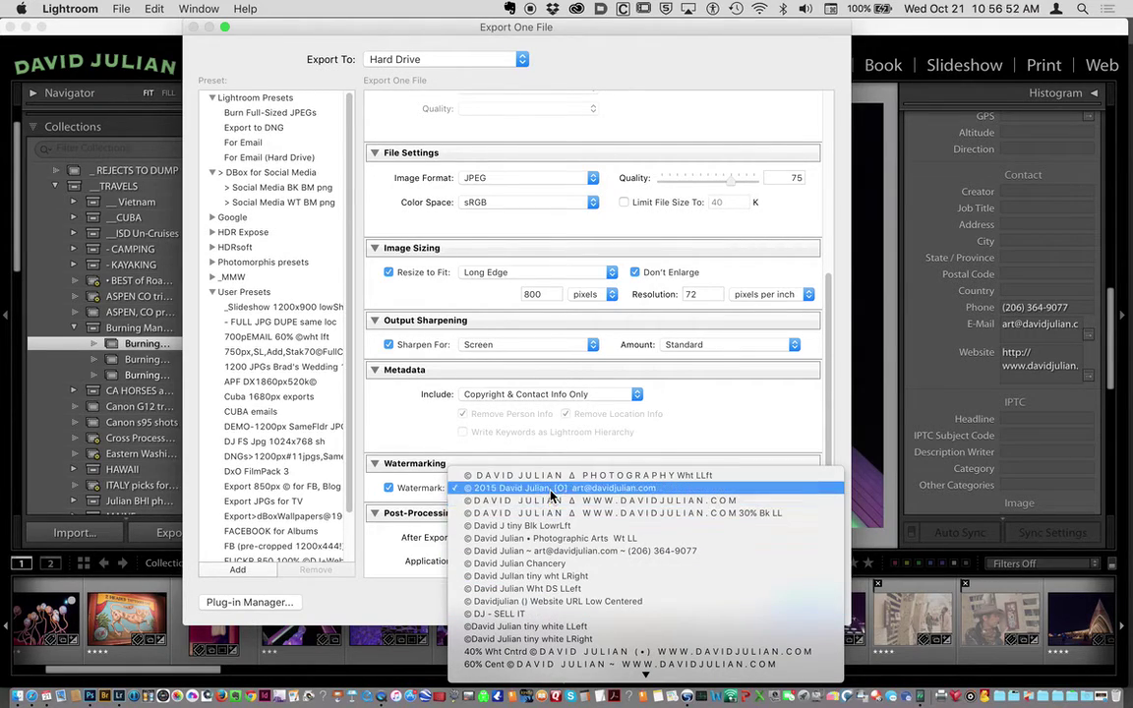
{"action": "left_click", "coordinate": [550, 489]}
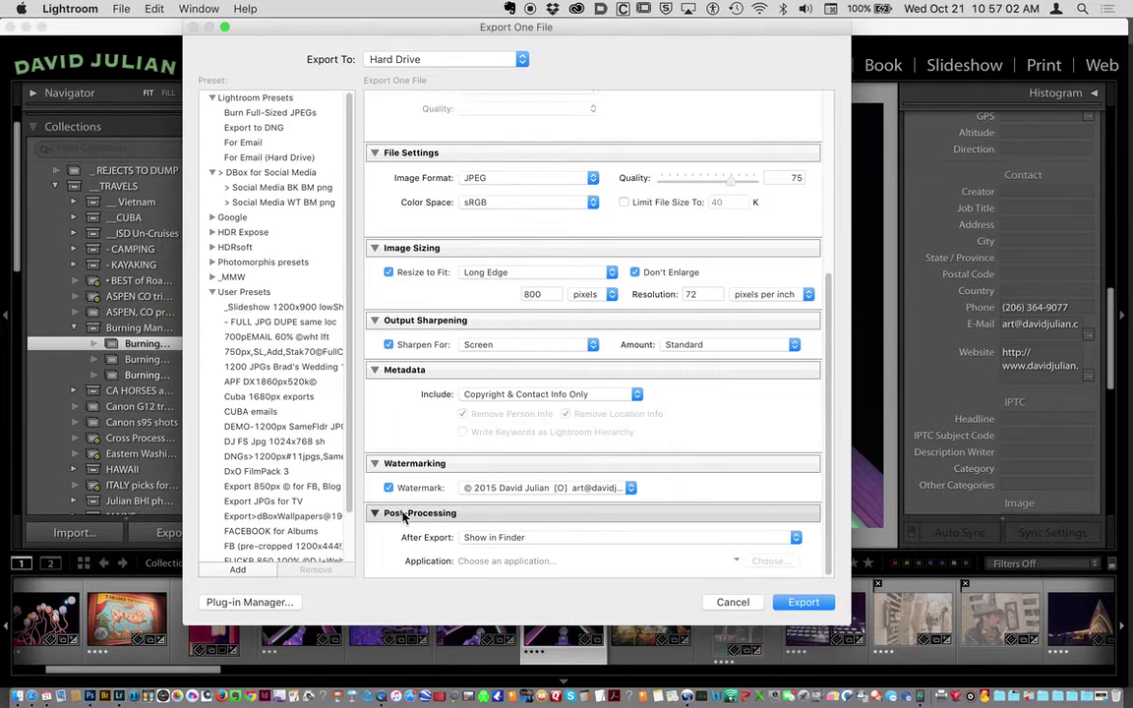
Keep After Export set to Show in Finder and export the 800-pixel JPEG.
{"action": "left_click", "coordinate": [480, 537]}
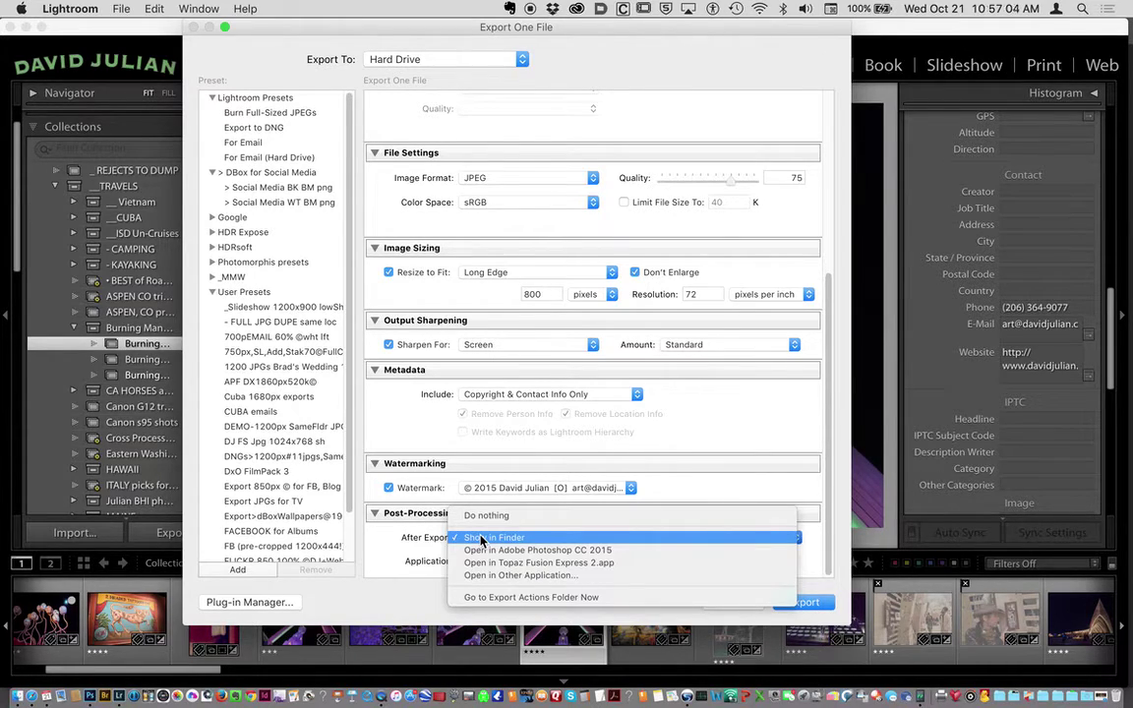
{"action": "left_click", "coordinate": [481, 539]}
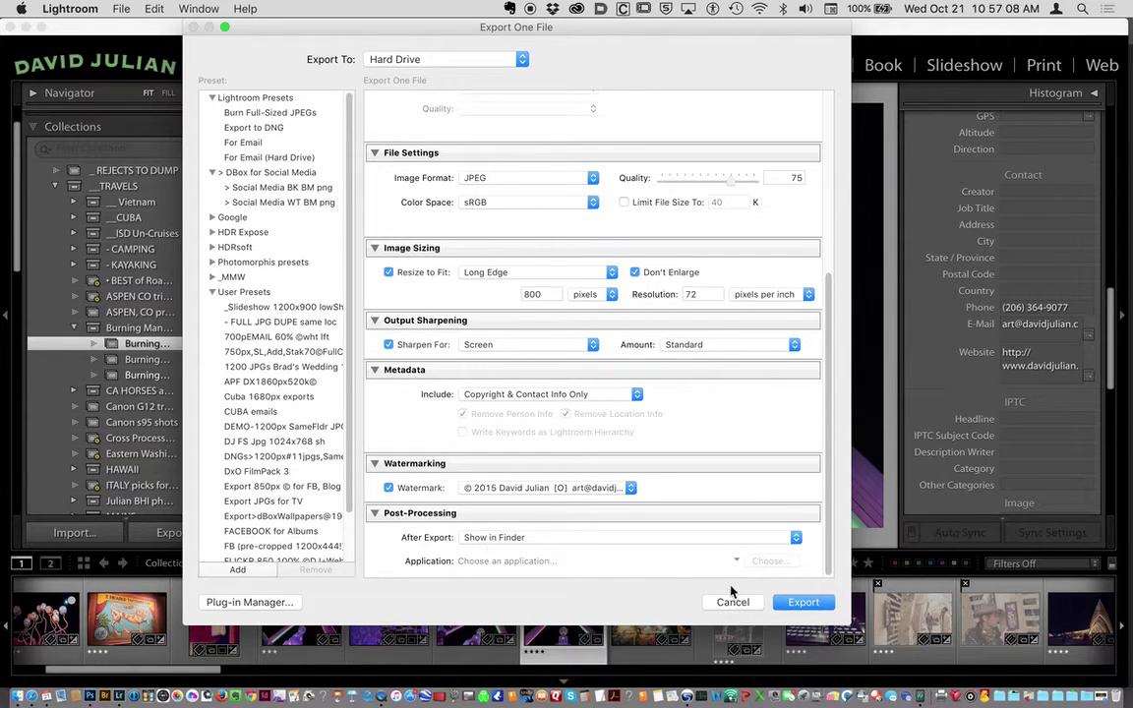
{"action": "left_click", "coordinate": [802, 602]}
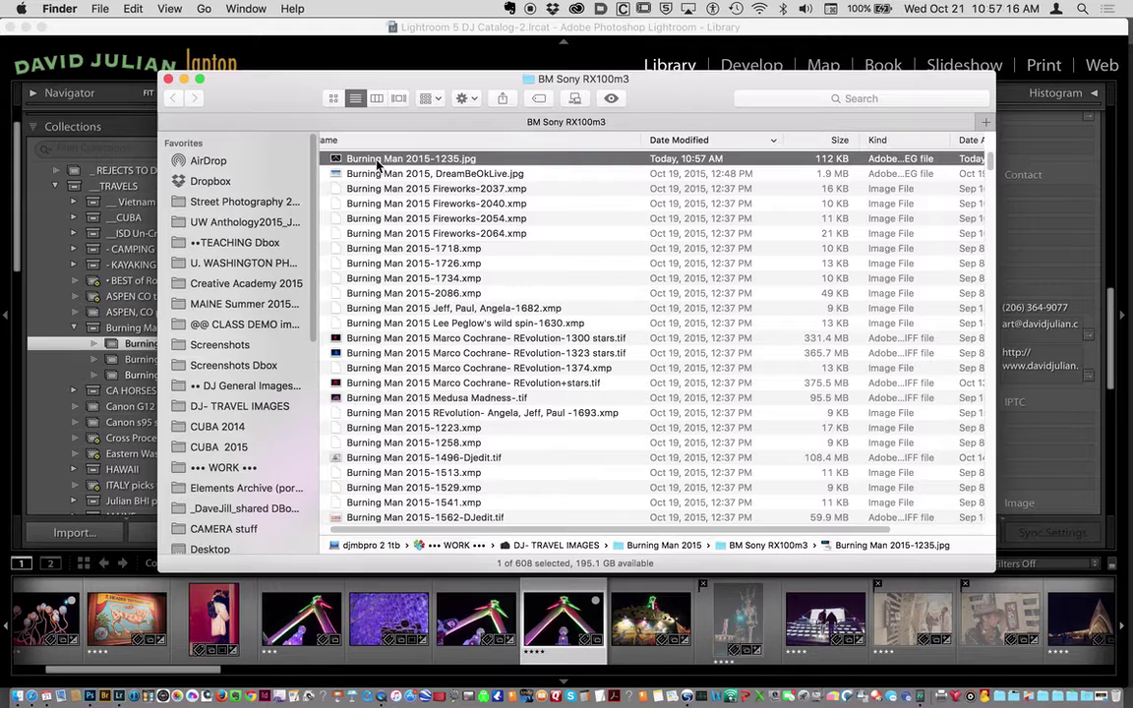
Quick Look Burning Man 2015-1235.jpg to confirm the white copyright watermark, then close it.
{"action": "key", "text": "space"}
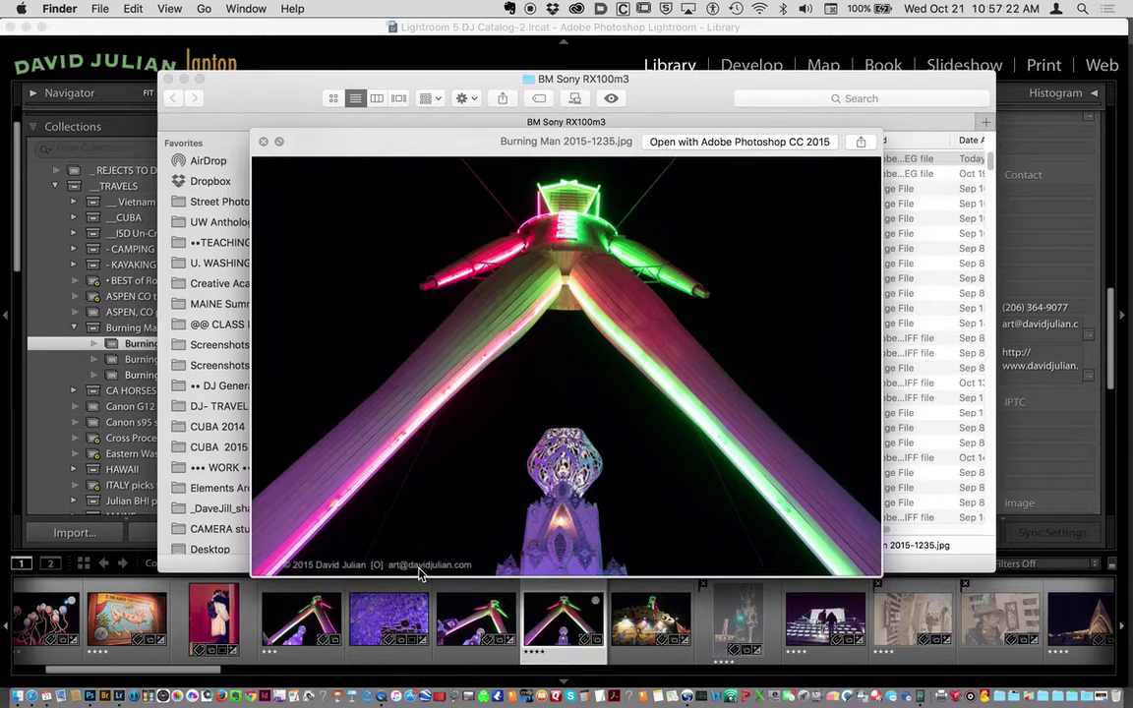
{"action": "left_click", "coordinate": [264, 144]}
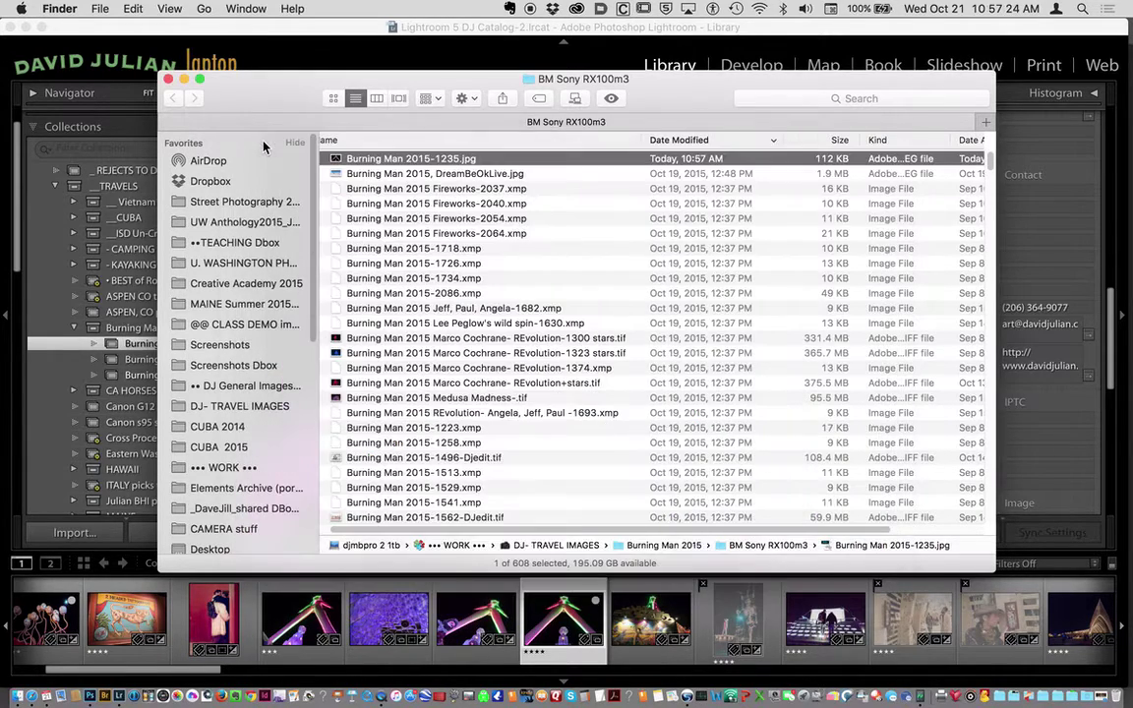
Back in Lightroom, open the export dialog for the LIVE sculpture photo.
{"action": "left_click", "coordinate": [300, 34]}
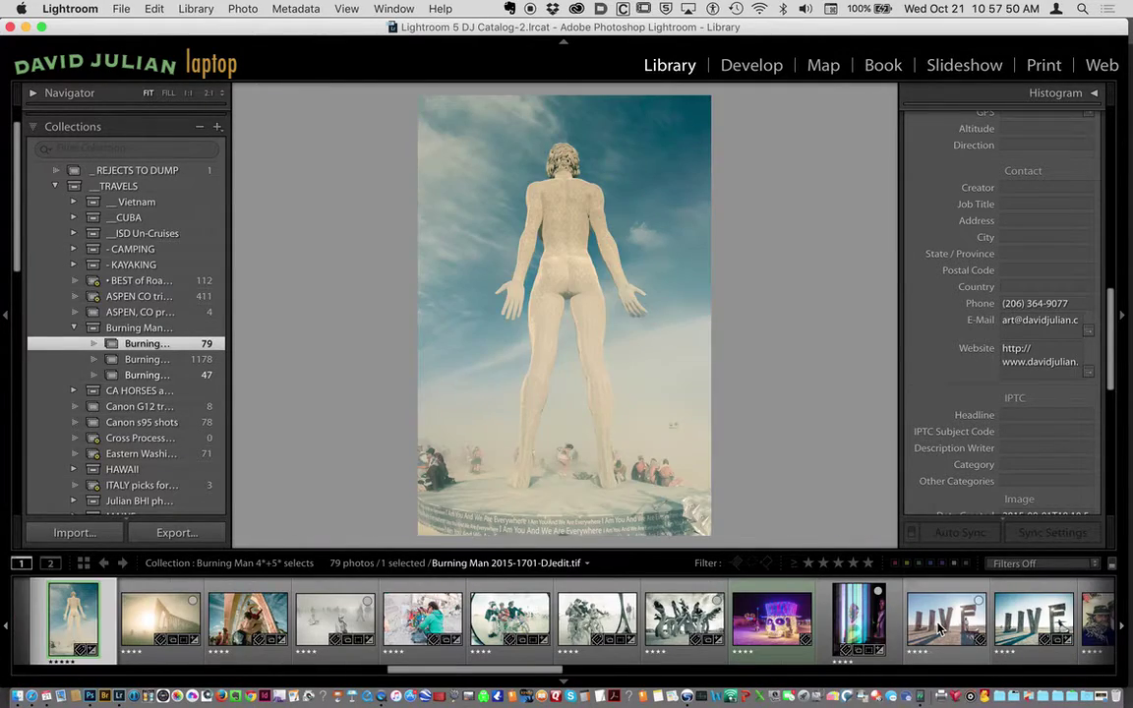
{"action": "left_click", "coordinate": [939, 629]}
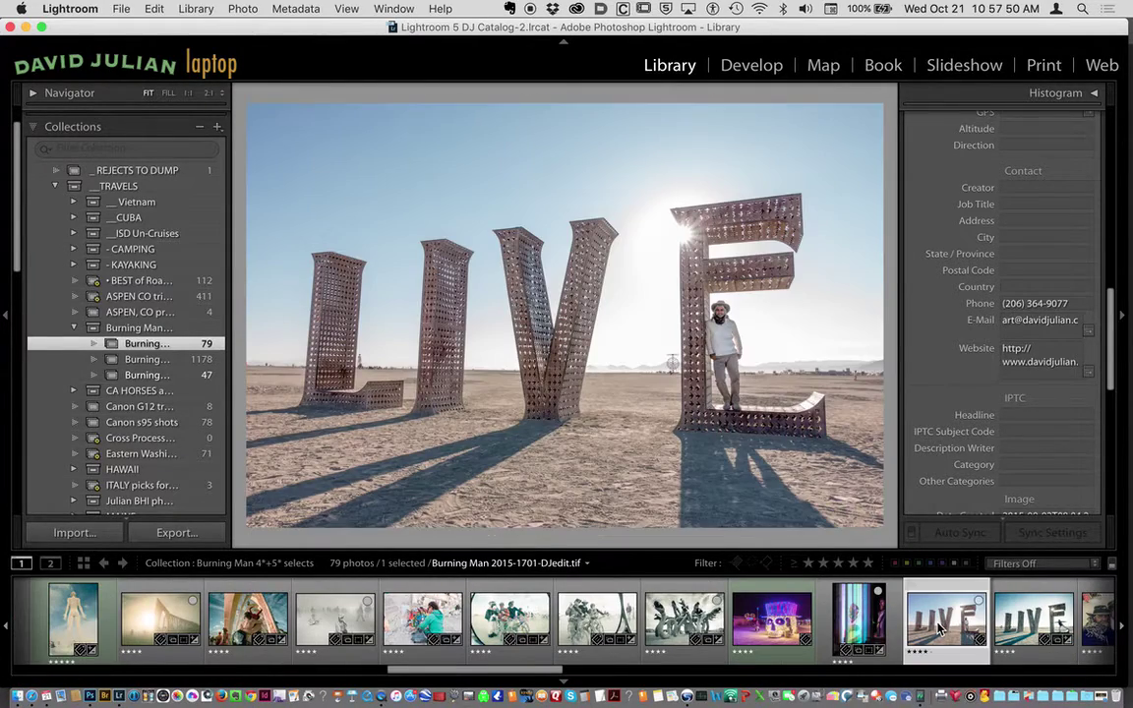
{"action": "left_click", "coordinate": [121, 8]}
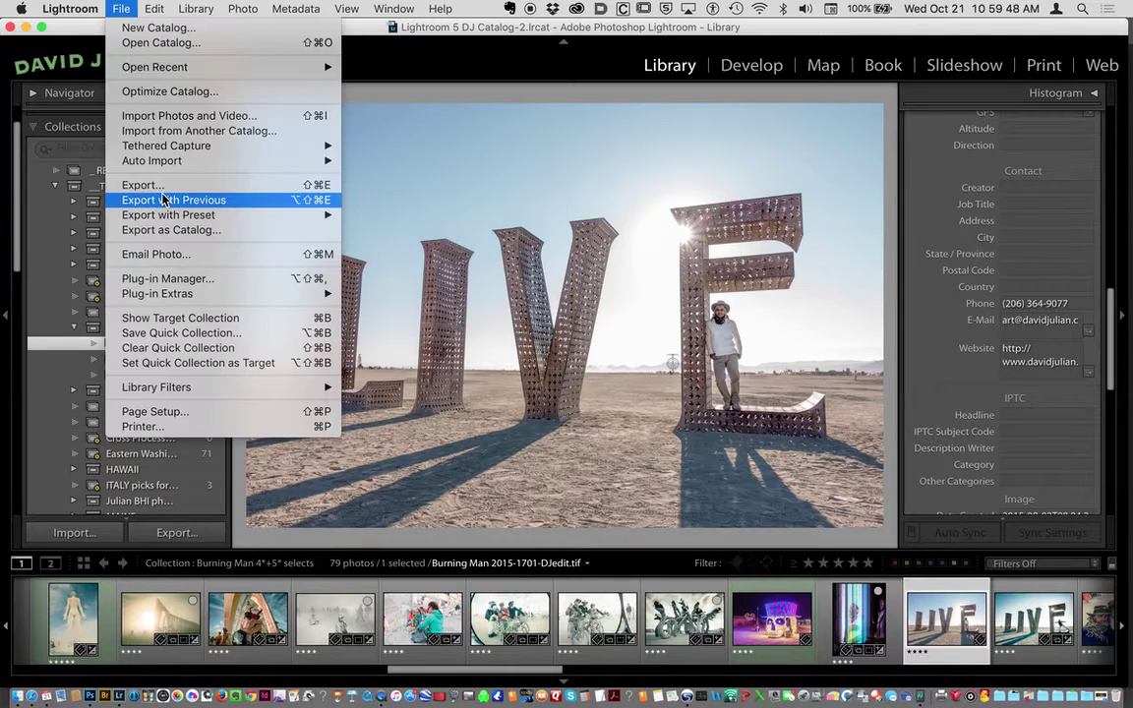
{"action": "left_click", "coordinate": [170, 187]}
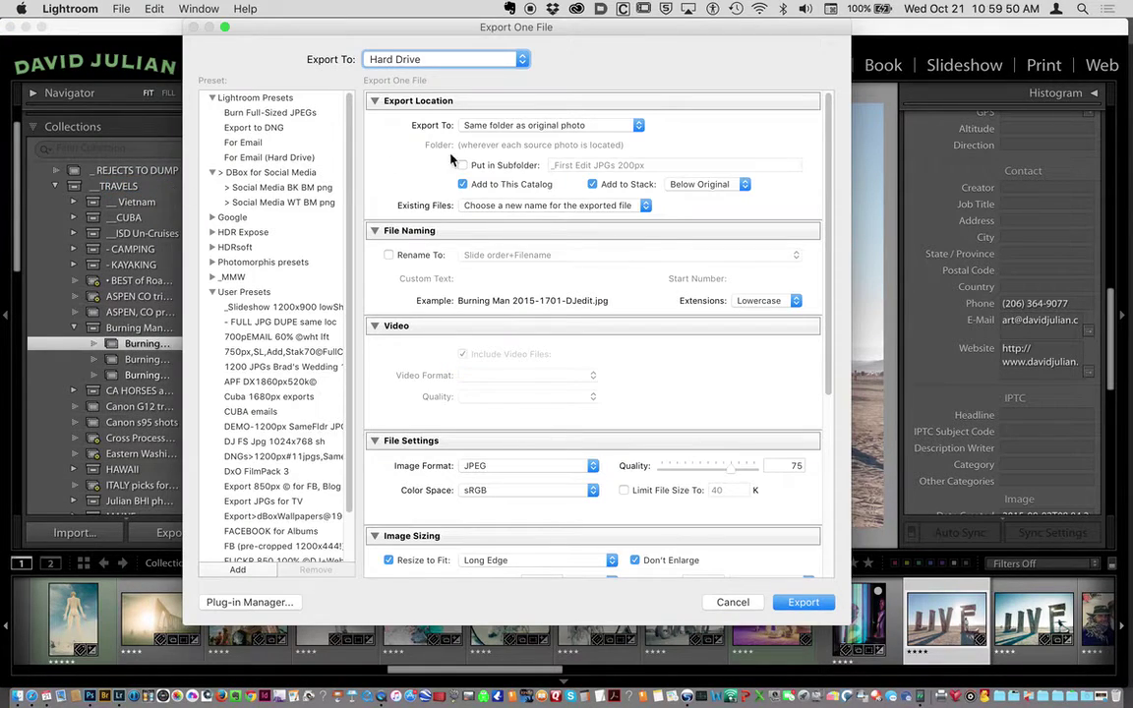
Scroll to Watermarking and show the watermark presets list.
{"action": "scroll", "coordinate": [504, 340], "scroll_direction": "down", "scroll_amount": 1}
{"action": "scroll", "coordinate": [505, 340], "scroll_direction": "down", "scroll_amount": 10}
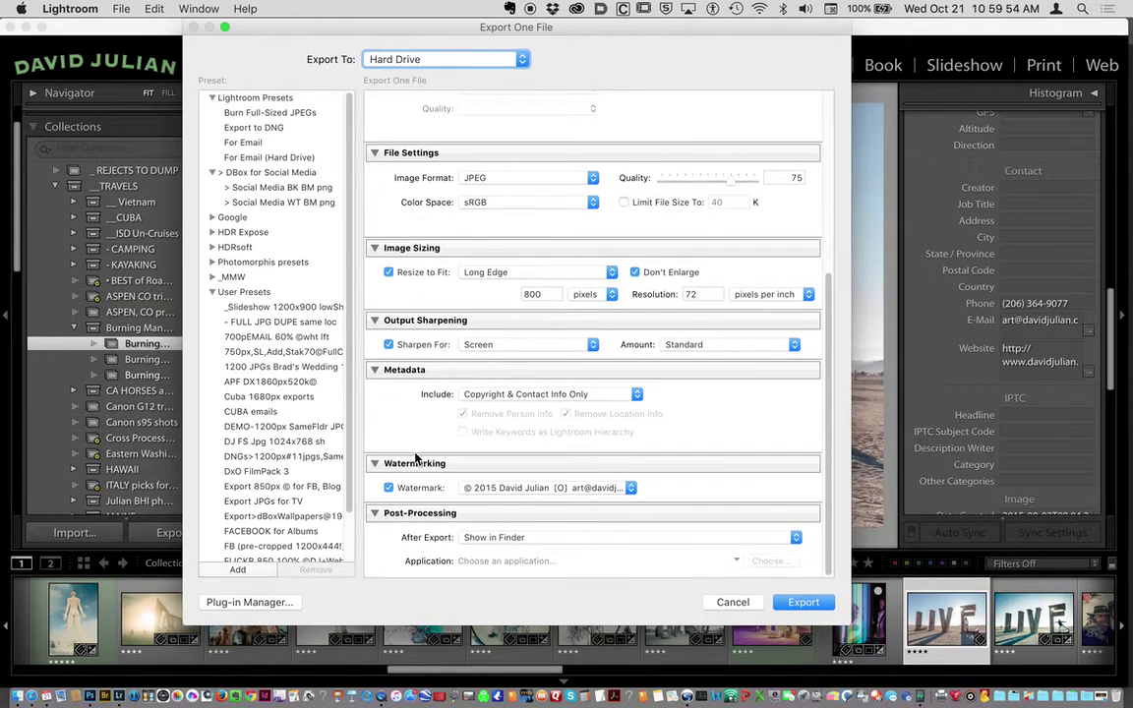
{"action": "left_click", "coordinate": [480, 490]}
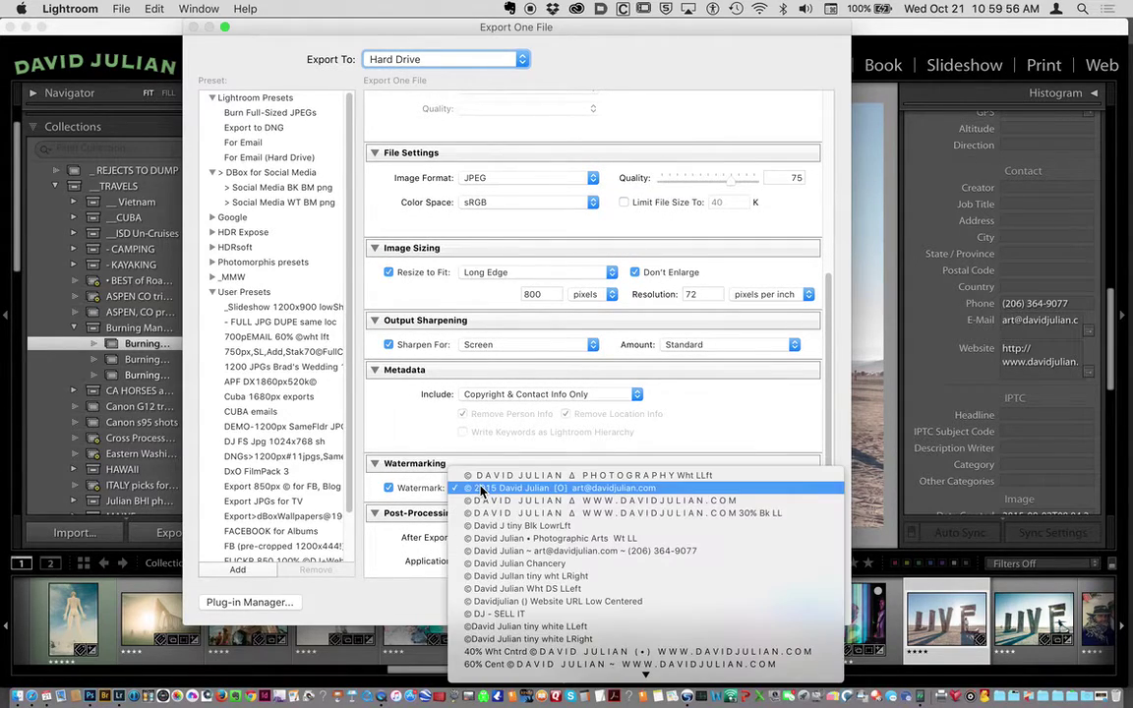
{"action": "left_click", "coordinate": [481, 489]}
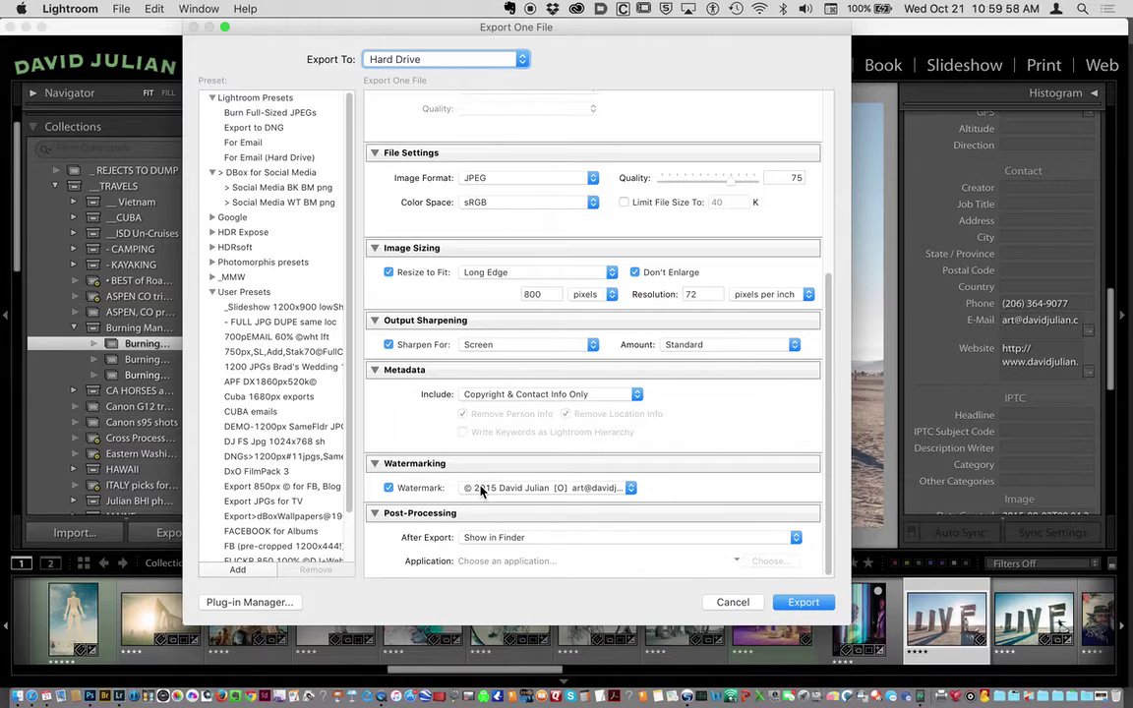
{"action": "left_click", "coordinate": [481, 490]}
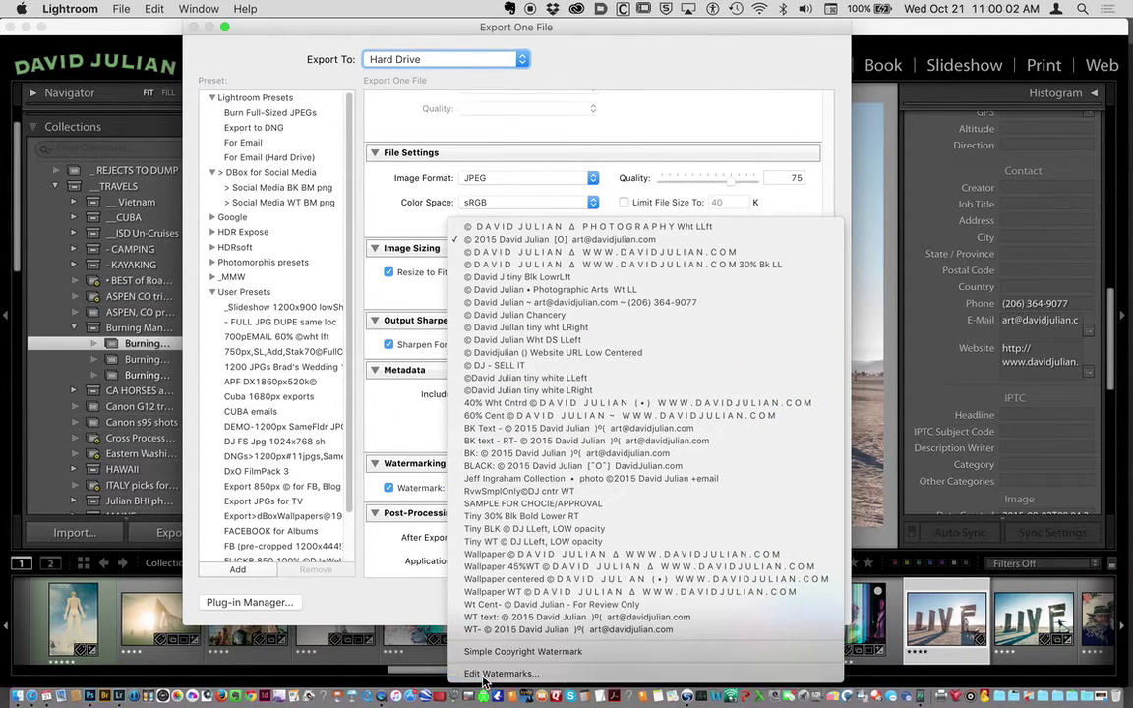
In the Watermark Editor, raise the watermark opacity slightly and shadow opacity to 100.
{"action": "left_click", "coordinate": [483, 673]}
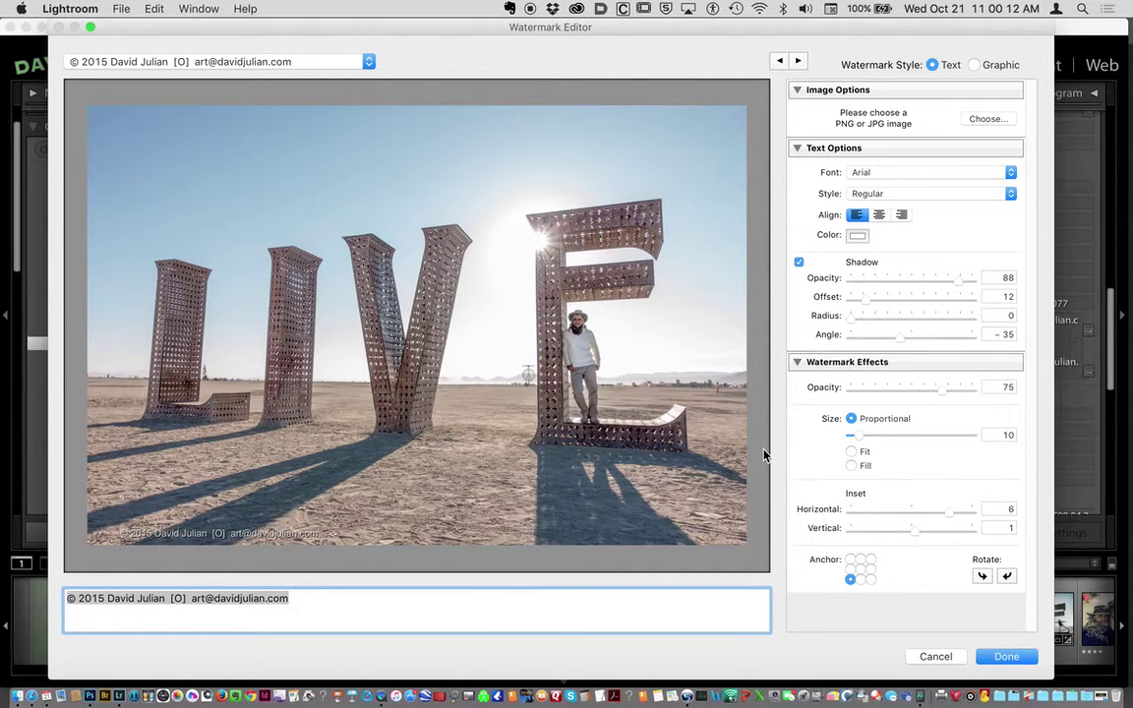
{"action": "mouse_move", "coordinate": [560, 556]}
{"action": "mouse_move", "coordinate": [944, 393]}
{"action": "left_mouse_down"}
{"action": "mouse_move", "coordinate": [977, 393]}
{"action": "mouse_move", "coordinate": [948, 392]}
{"action": "left_mouse_up"}
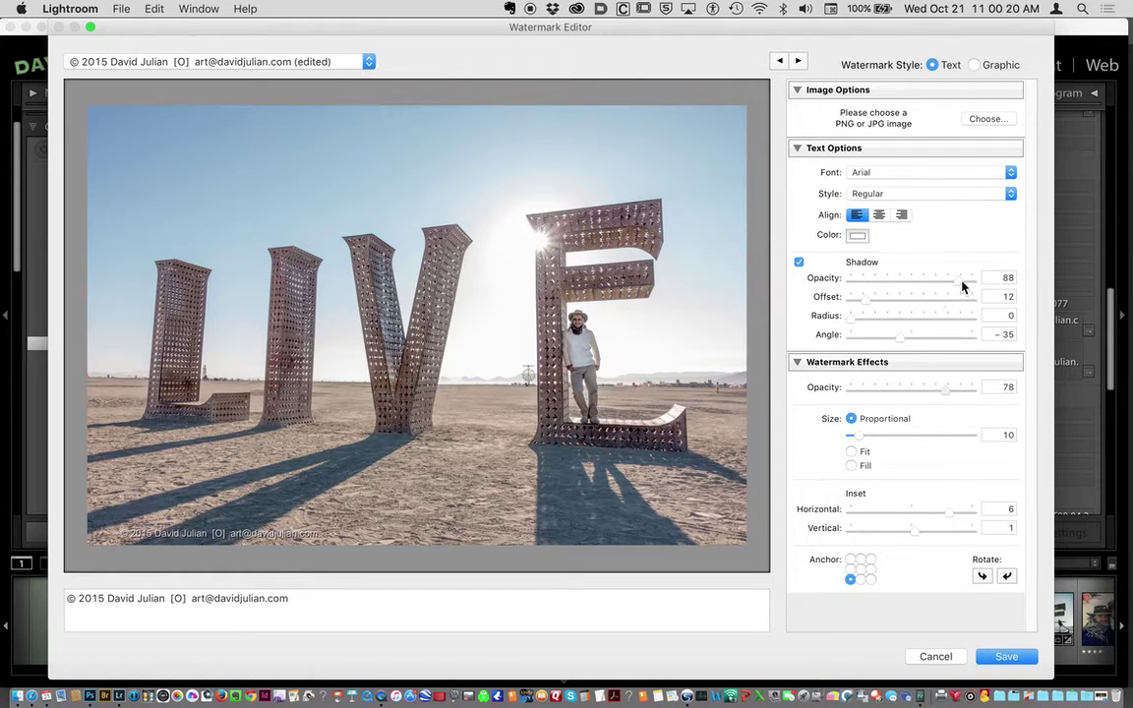
{"action": "left_click_drag", "start_coordinate": [959, 284], "coordinate": [983, 295]}
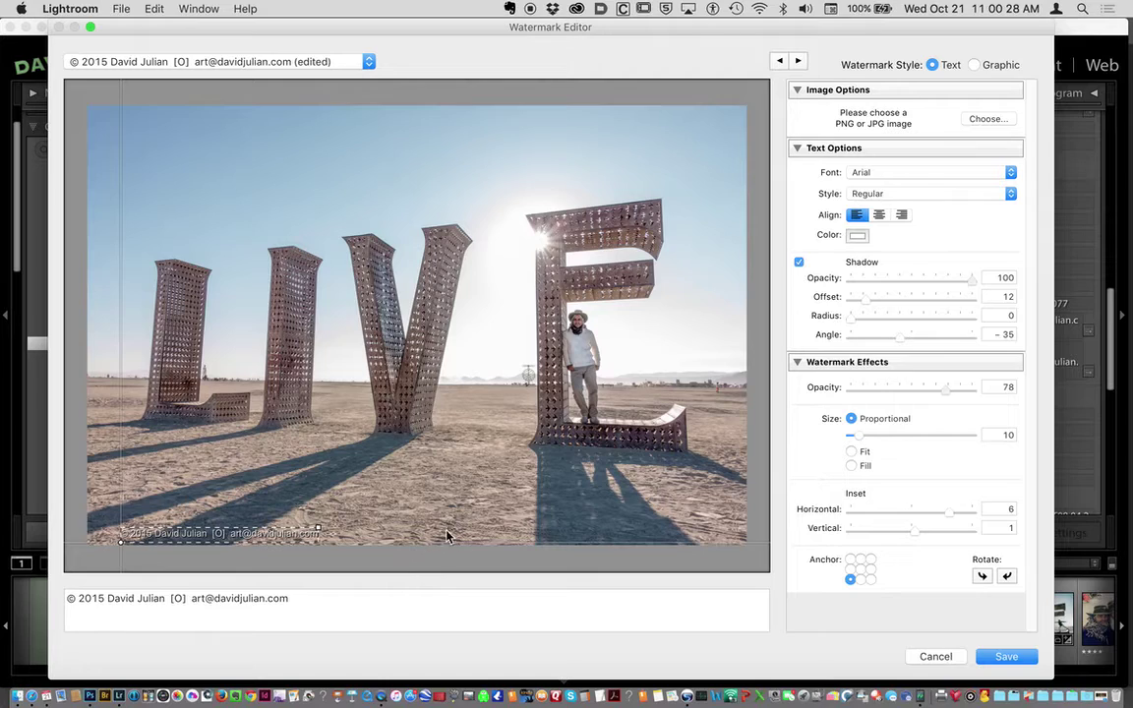
Anchor the watermark at bottom centre with opacity 85 and proportional size 13.
{"action": "left_click", "coordinate": [861, 579]}
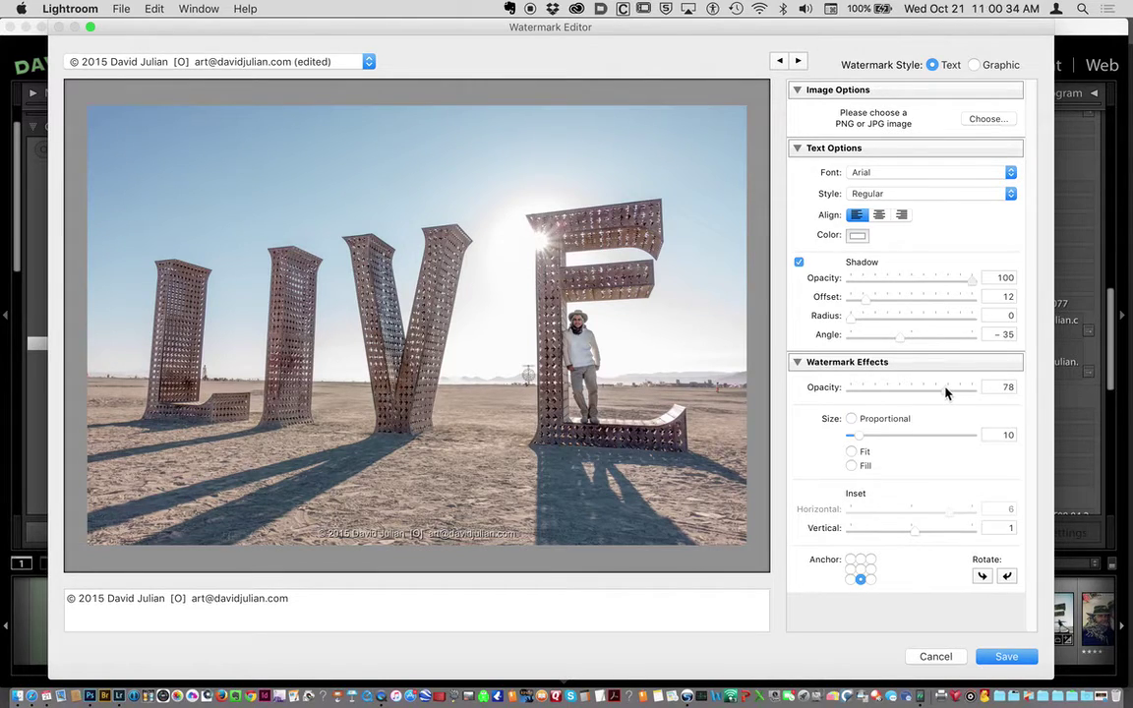
{"action": "left_click_drag", "start_coordinate": [945, 389], "coordinate": [947, 392]}
{"action": "left_click_drag", "start_coordinate": [859, 436], "coordinate": [860, 439]}
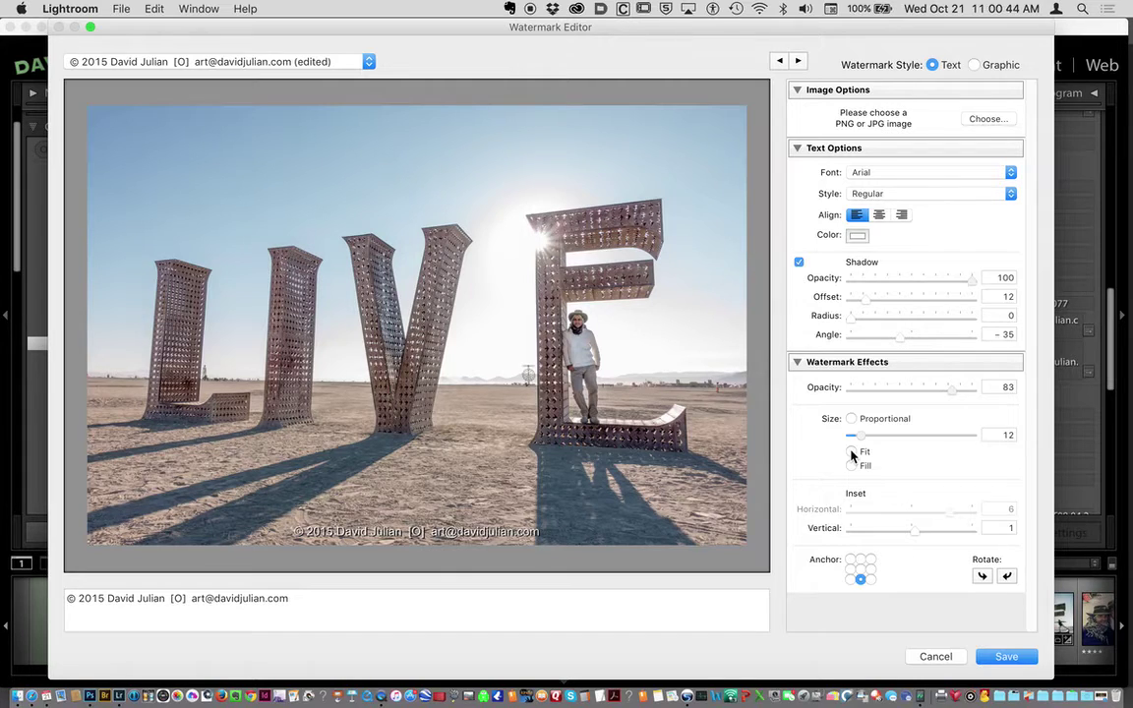
{"action": "left_click", "coordinate": [852, 452]}
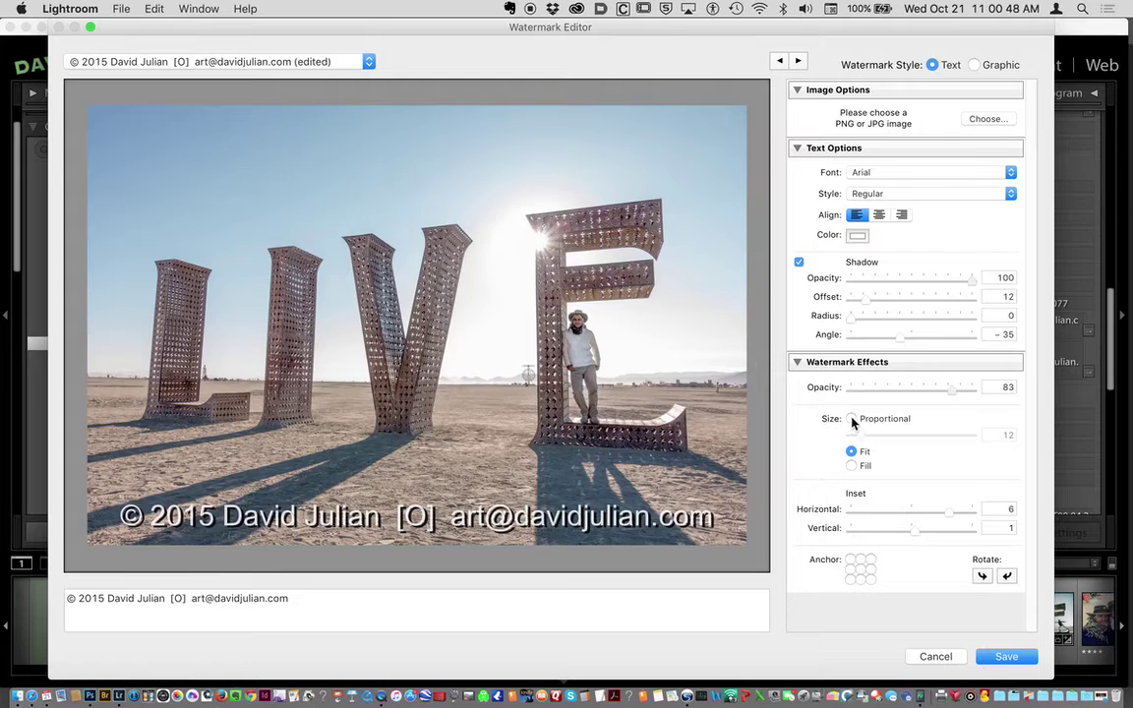
{"action": "left_click", "coordinate": [851, 419]}
{"action": "left_click_drag", "start_coordinate": [854, 434], "coordinate": [851, 435]}
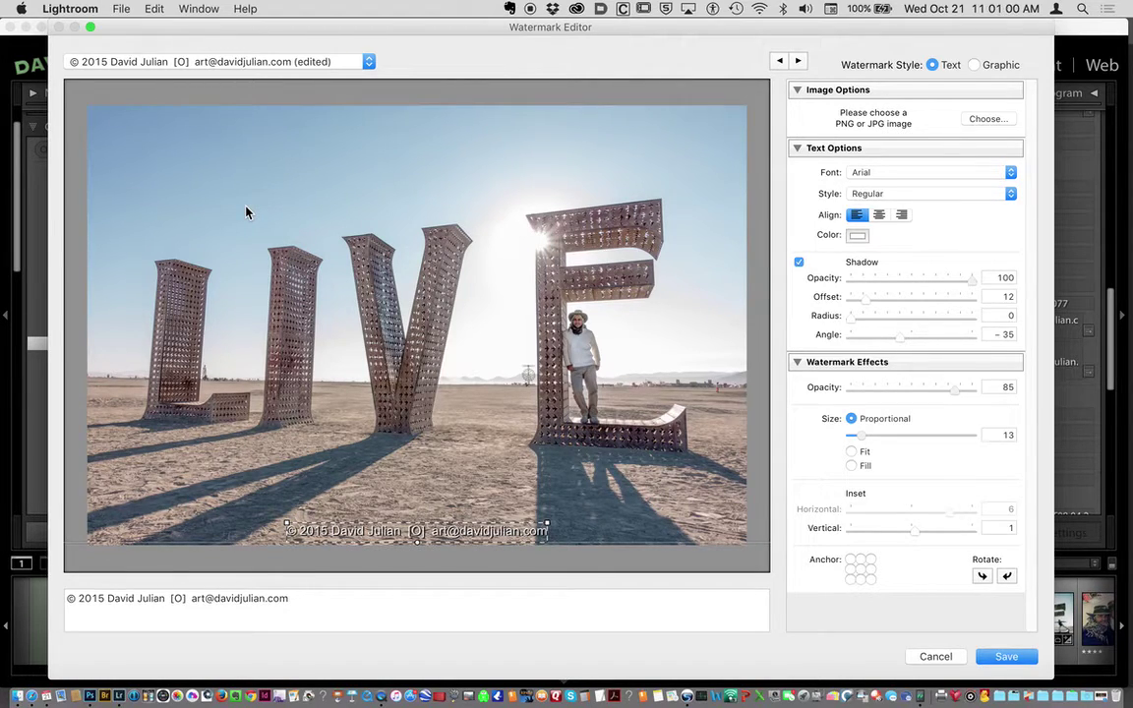
Save the current watermark settings as a new preset named 'Centered' followed by the copyright line.
{"action": "left_click", "coordinate": [320, 63]}
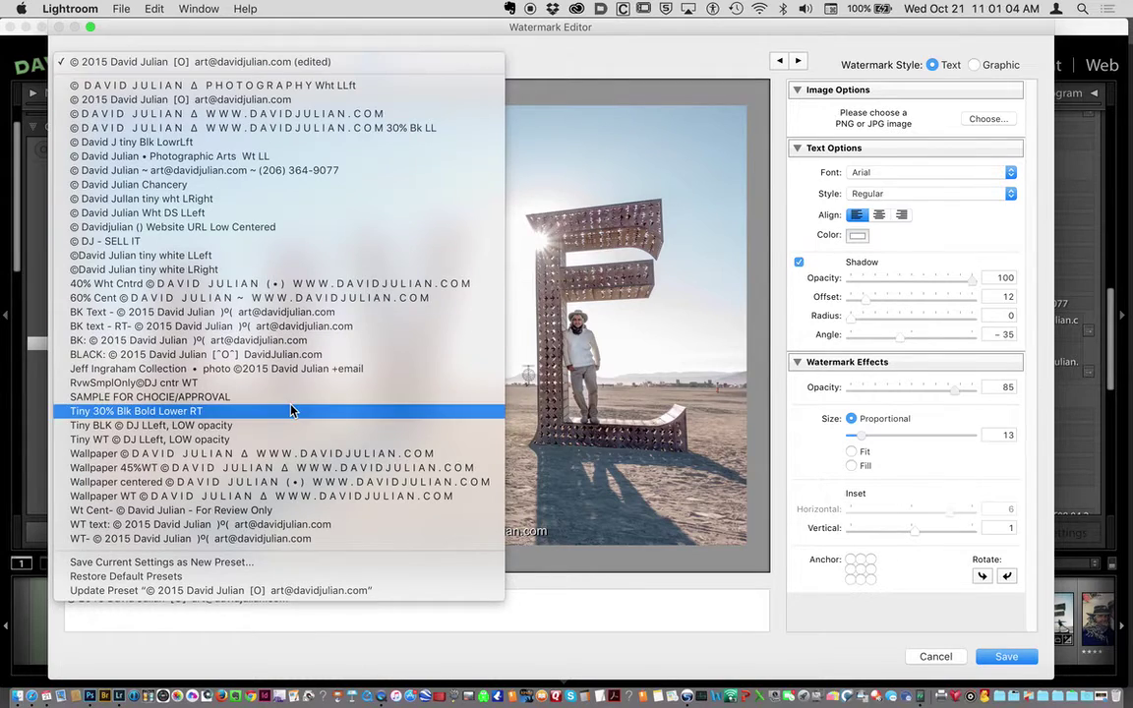
{"action": "left_click", "coordinate": [237, 566]}
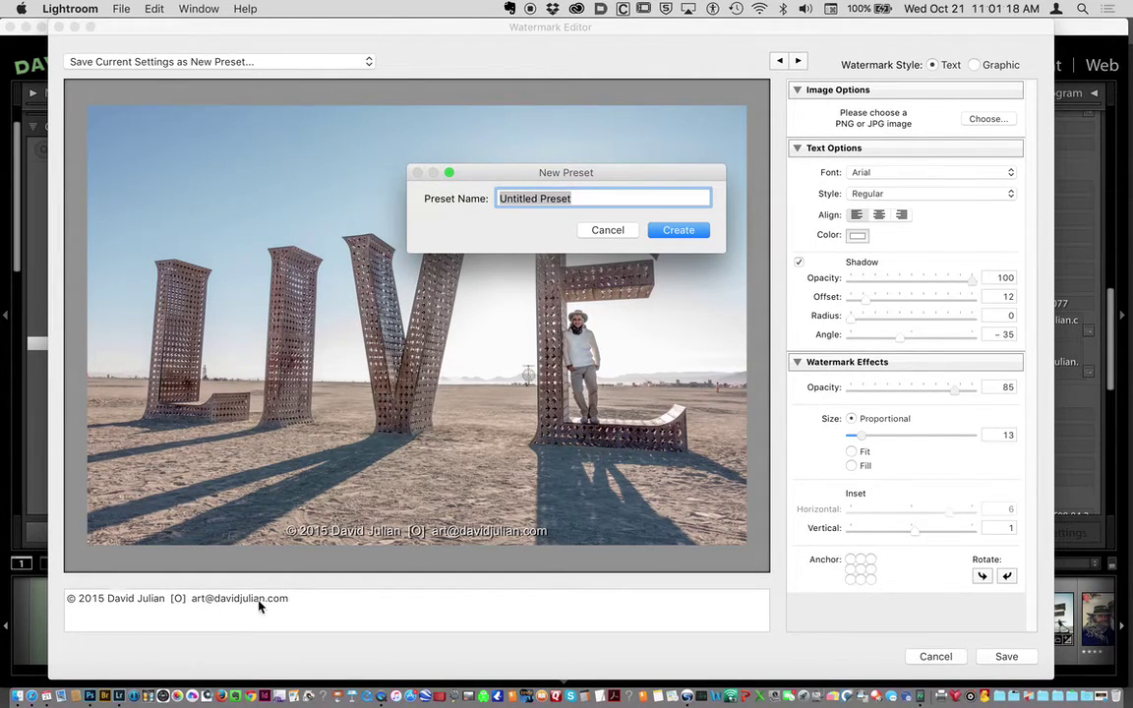
{"action": "left_click", "coordinate": [121, 9]}
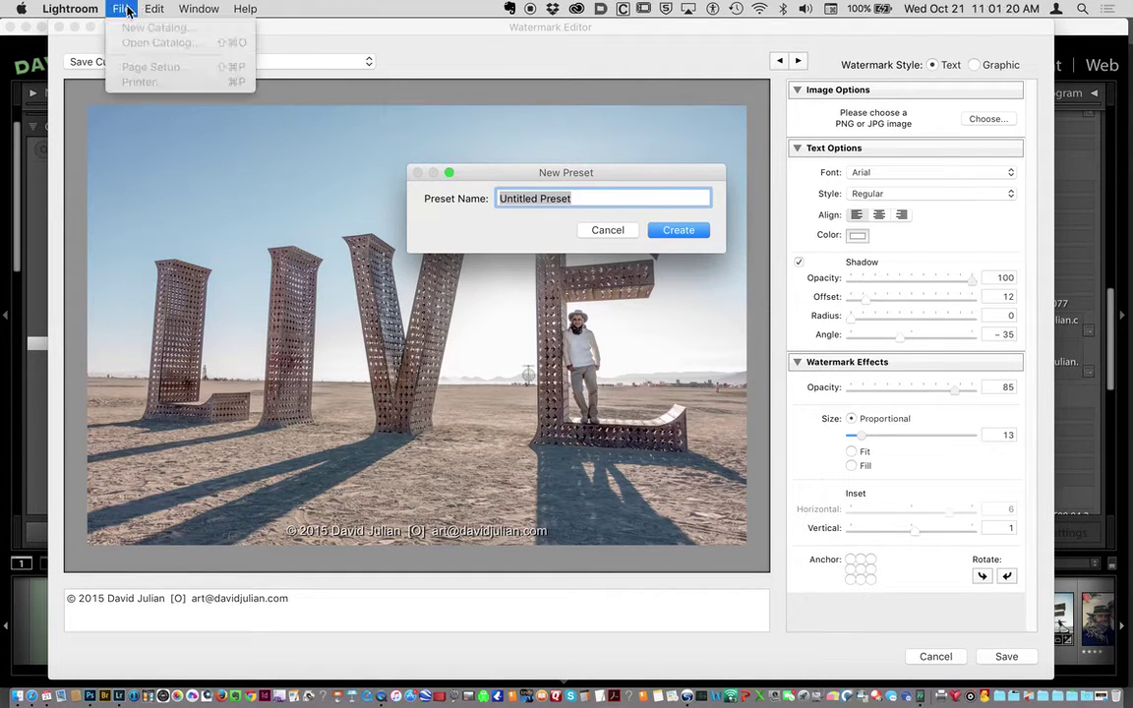
{"action": "mouse_move", "coordinate": [148, 10]}
{"action": "left_click", "coordinate": [169, 97]}
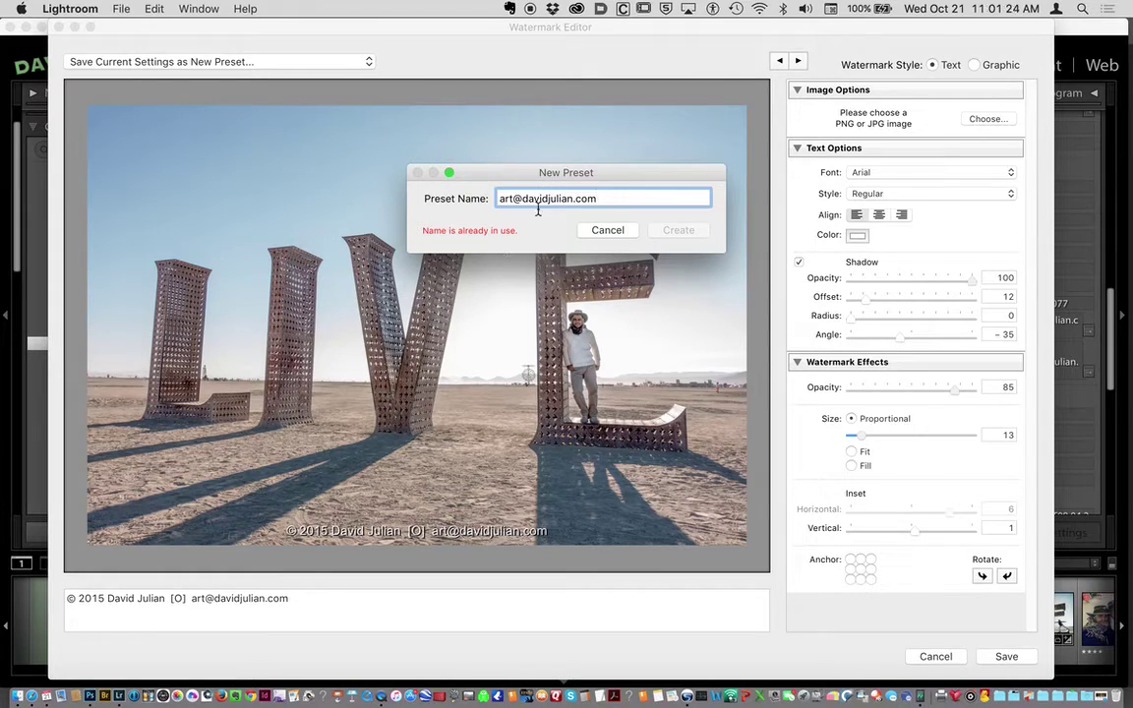
{"action": "key", "text": "super+z"}
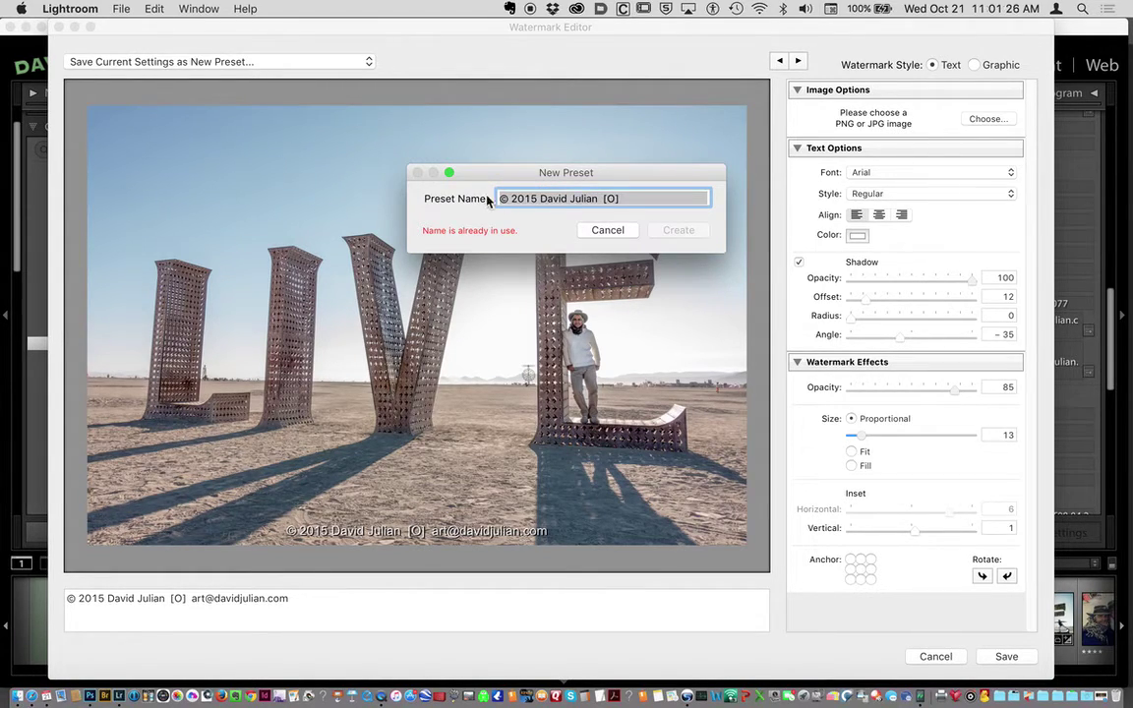
{"action": "key", "text": "Left"}
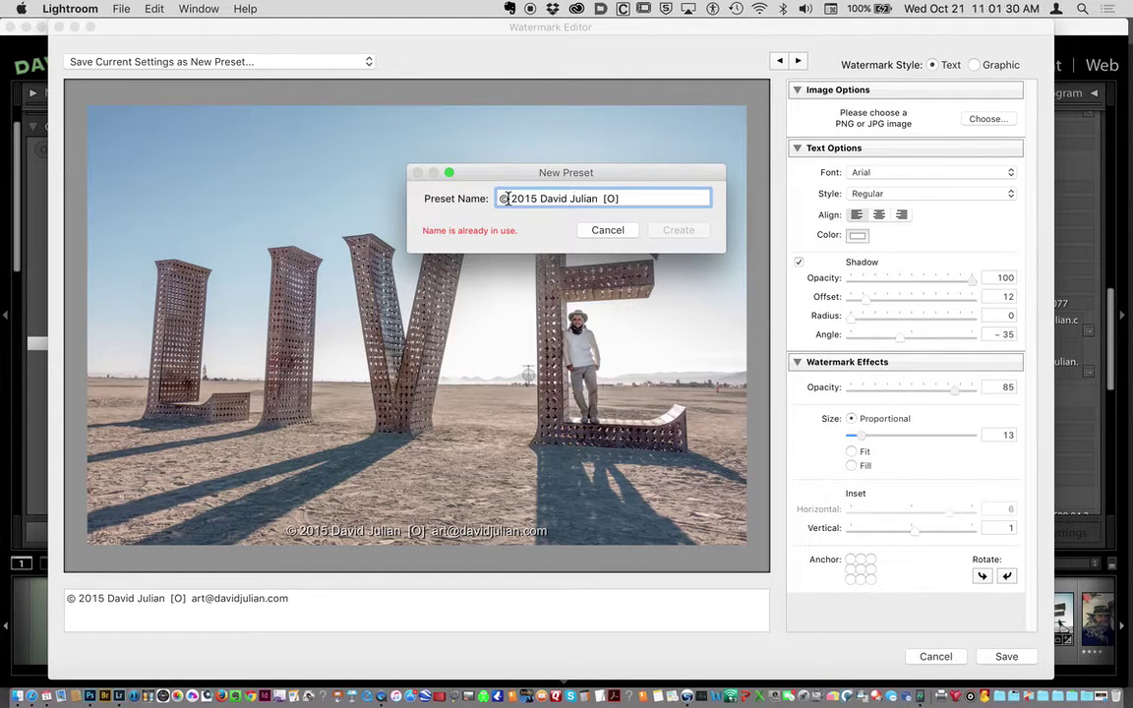
{"action": "type", "text": "Cente"}
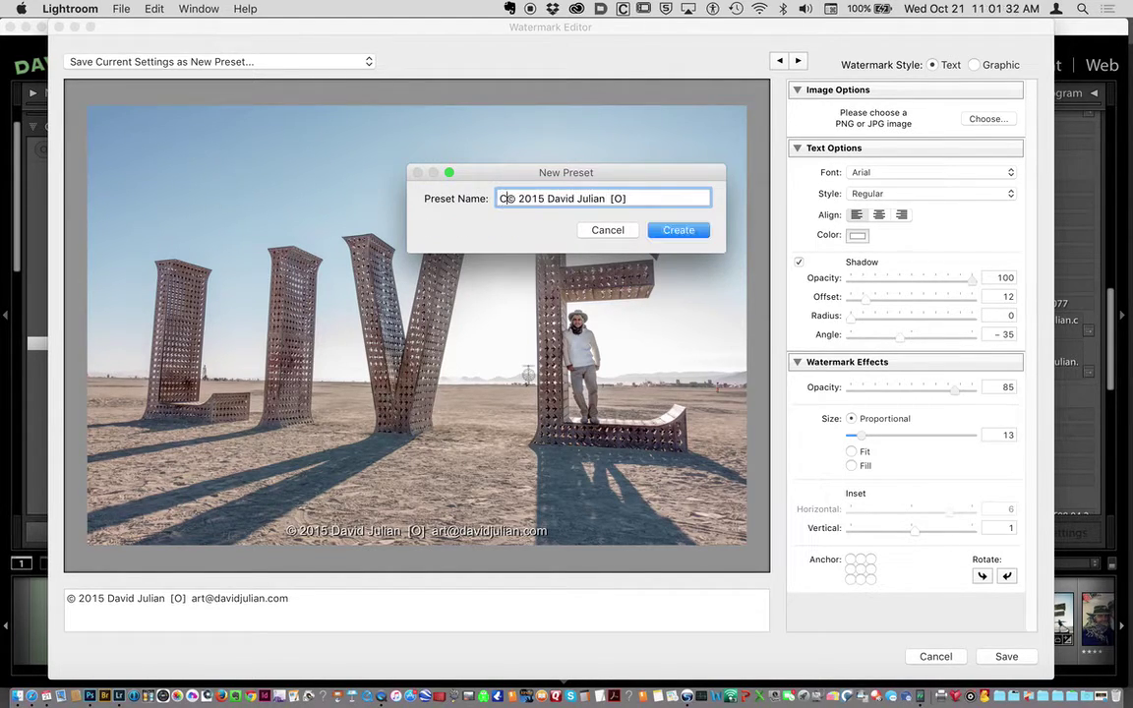
{"action": "type", "text": "red"}
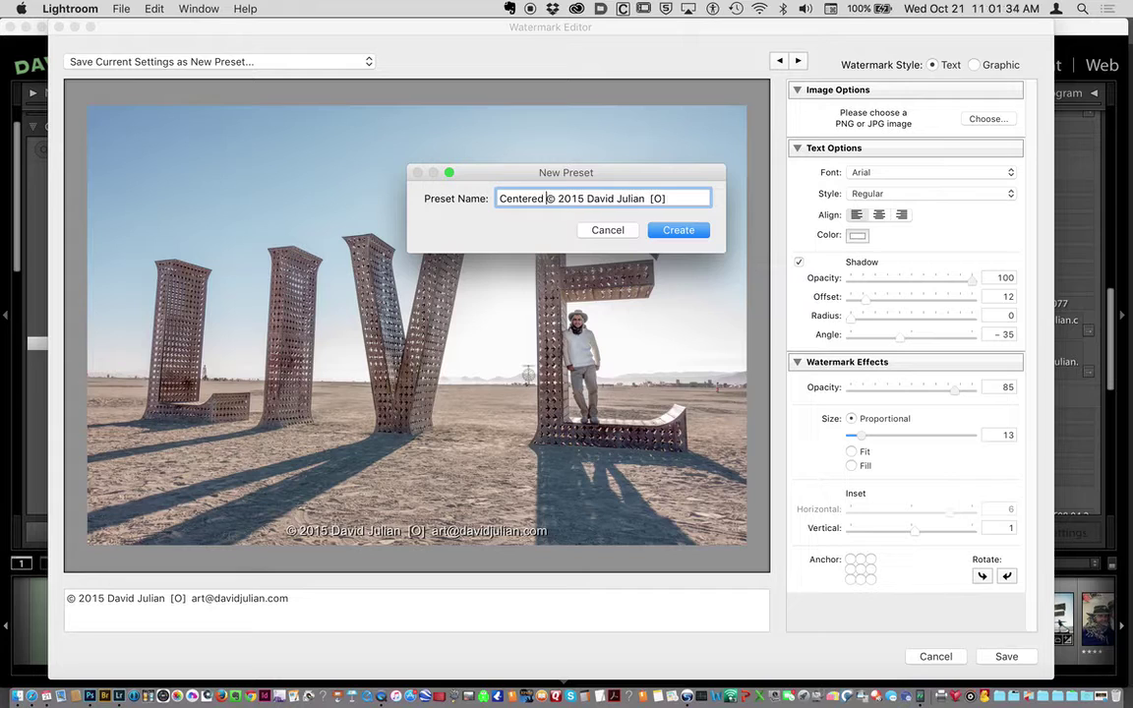
{"action": "left_click", "coordinate": [682, 232]}
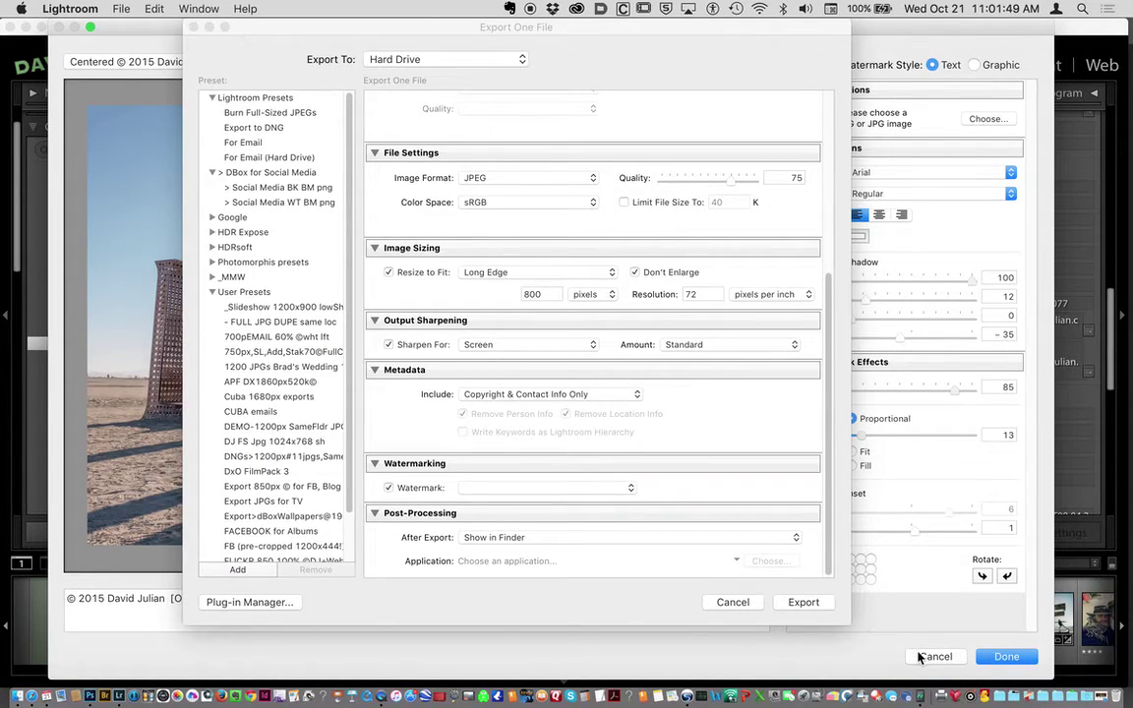
Export the photo as an 800-pixel JPEG using the Centered watermark preset.
{"action": "left_click", "coordinate": [983, 661]}
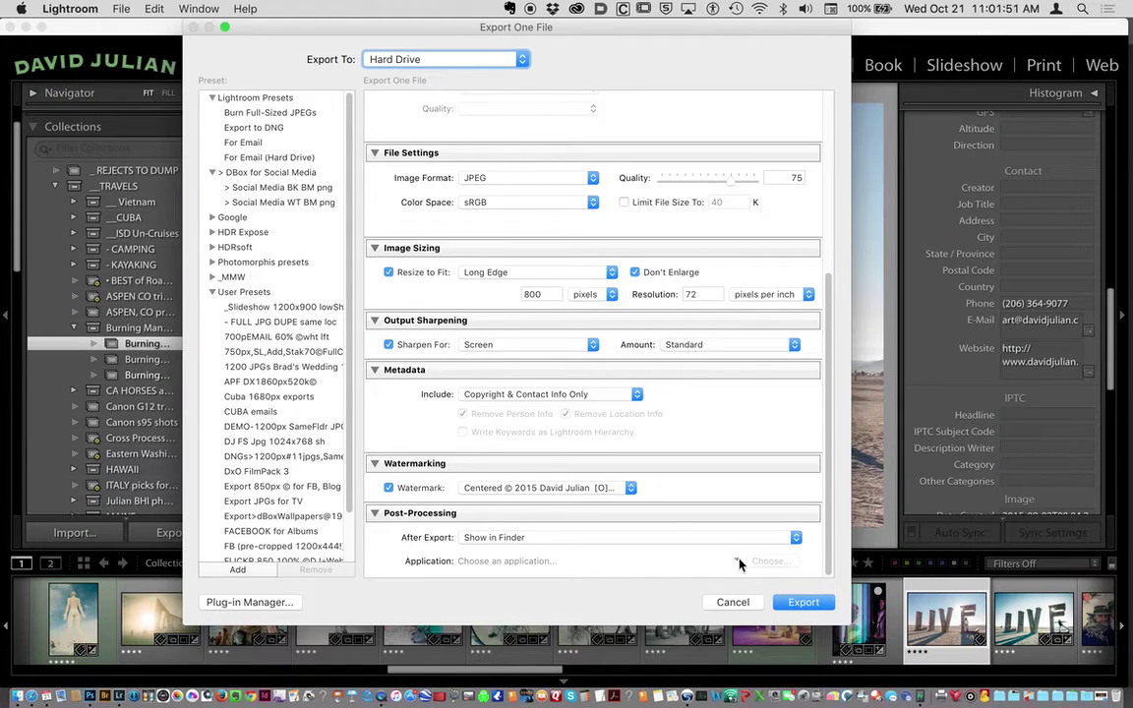
{"action": "left_click", "coordinate": [614, 489]}
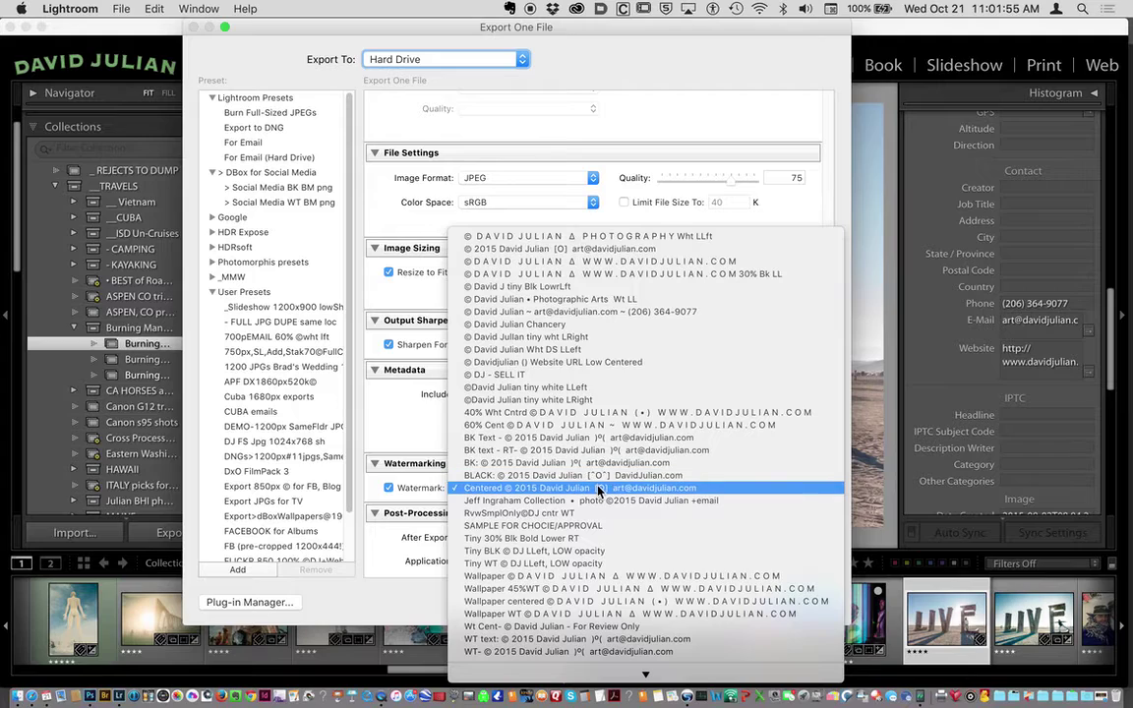
{"action": "left_click", "coordinate": [492, 489]}
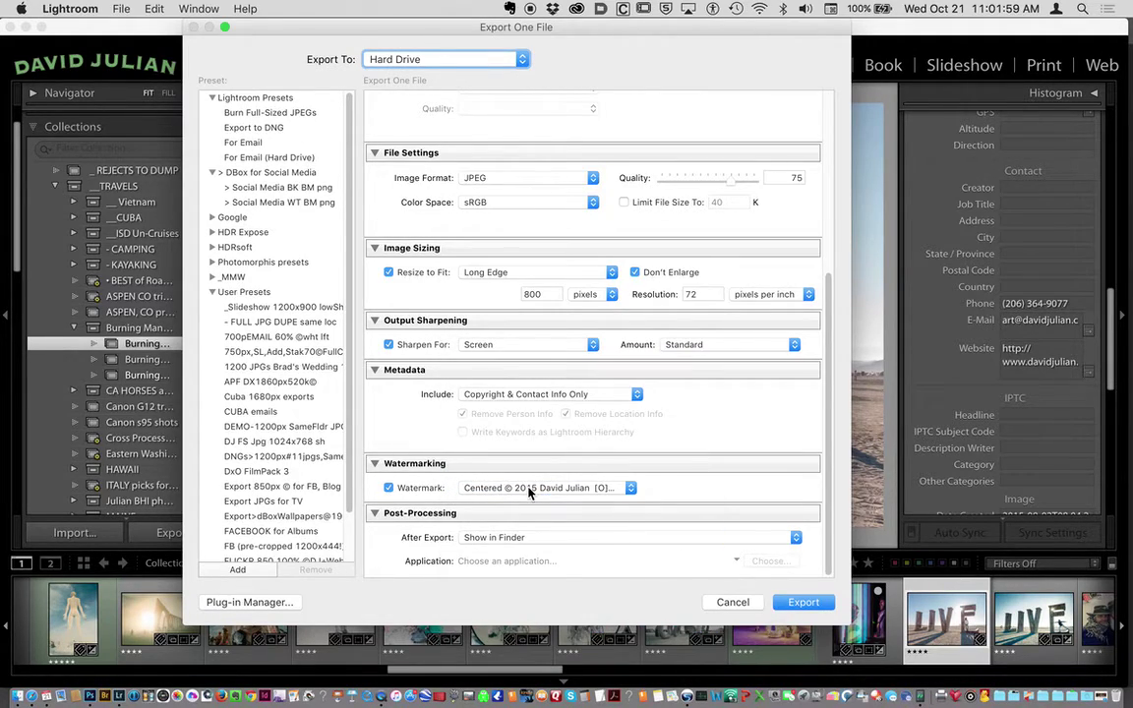
{"action": "left_click", "coordinate": [805, 602]}
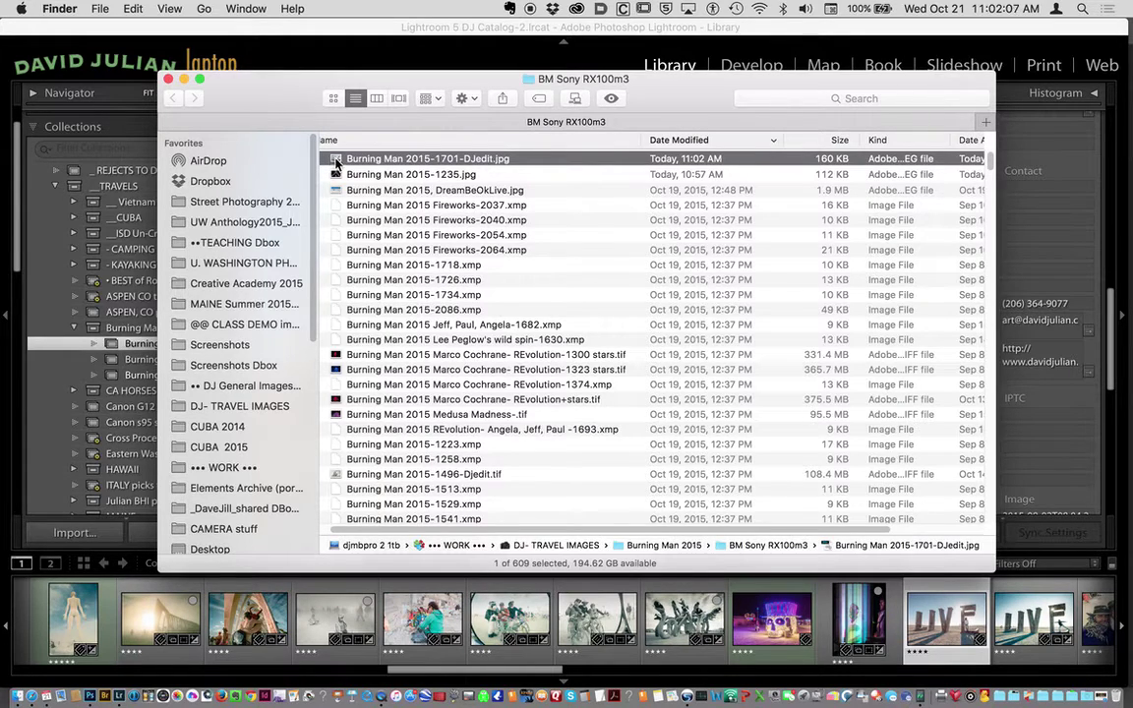
Quick Look Burning Man 2015-1701-DJedit.jpg to check the centred watermark, then close the preview.
{"action": "key", "text": "space"}
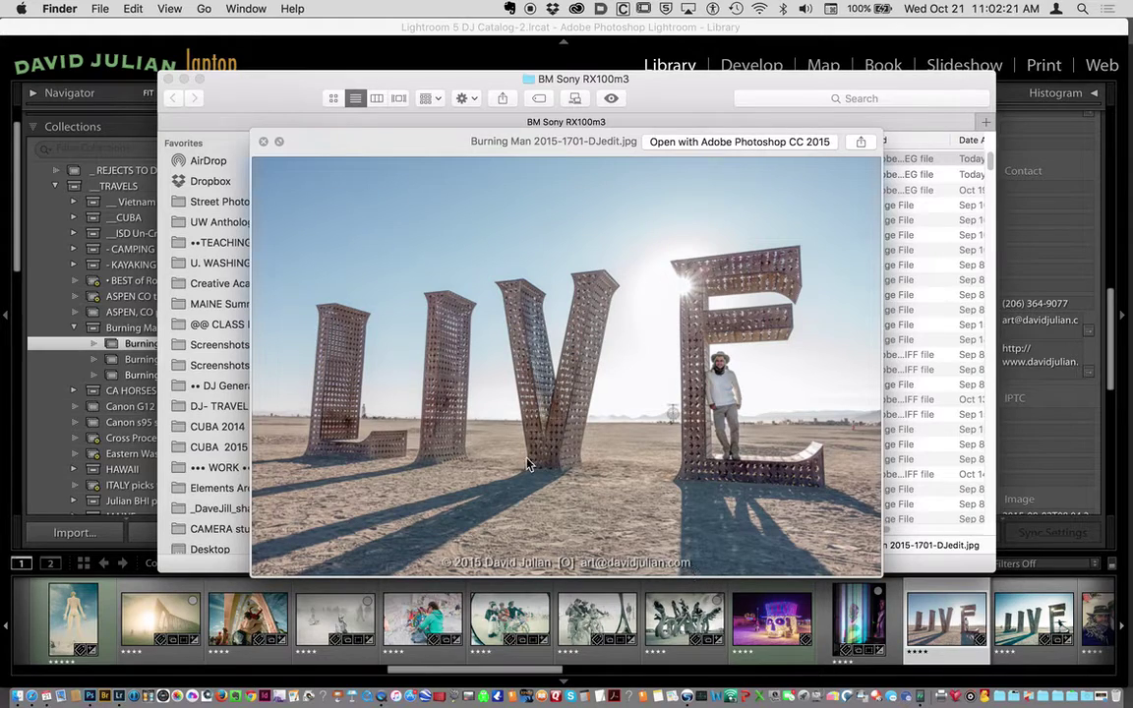
{"action": "left_click", "coordinate": [262, 141]}
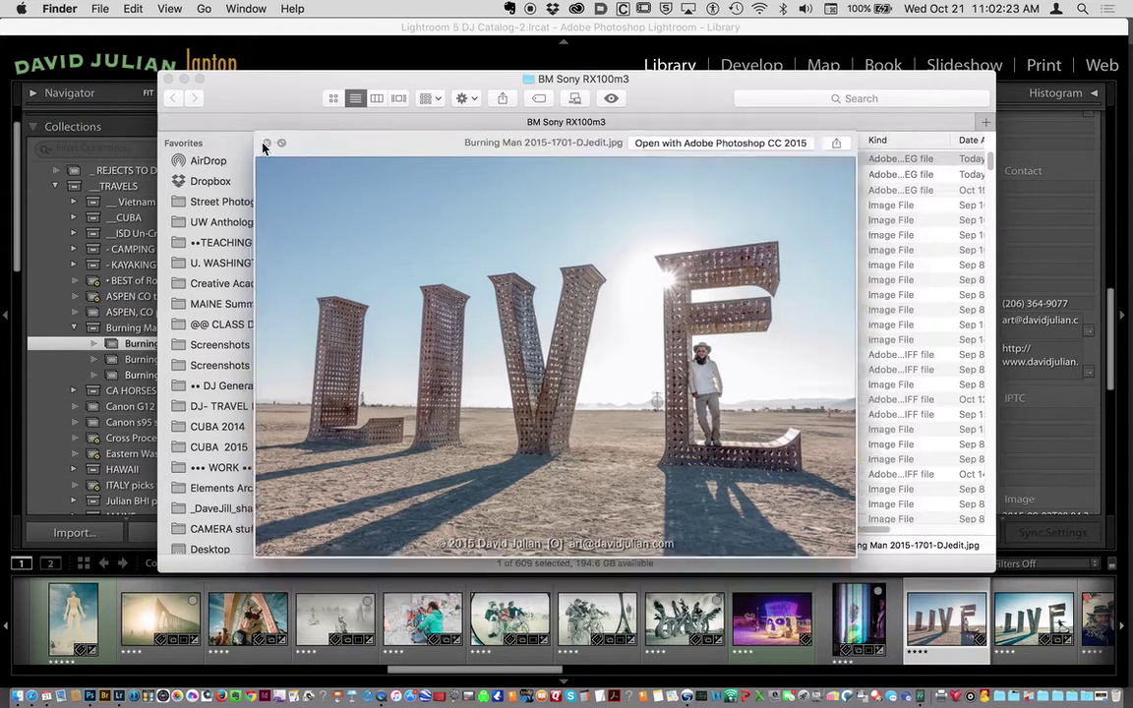